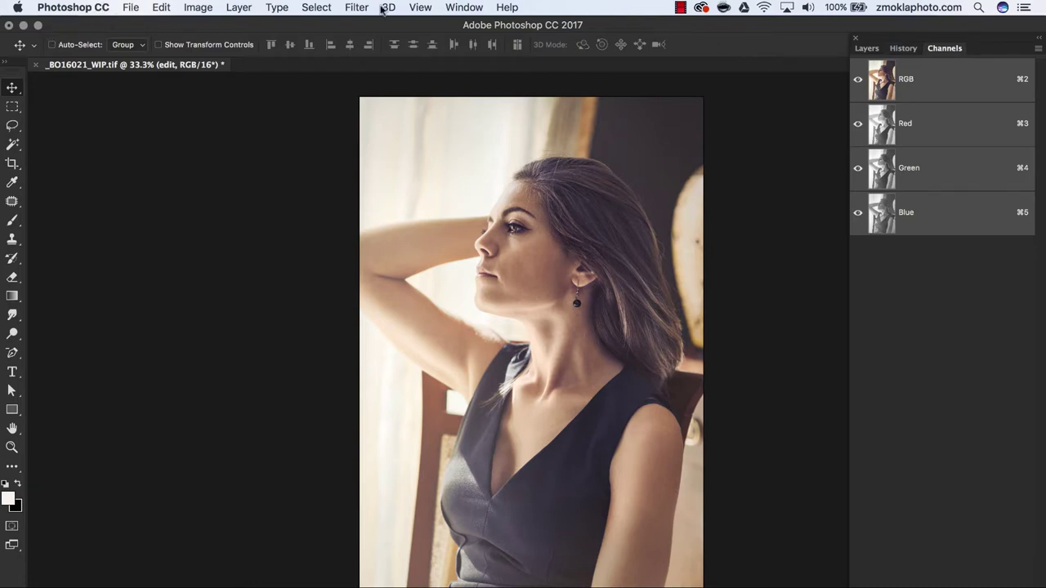
Cmd-click the RGB composite channel to load its luminosity as a selection, then enlarge the Channels panel
{"action": "left_click", "coordinate": [464, 8]}
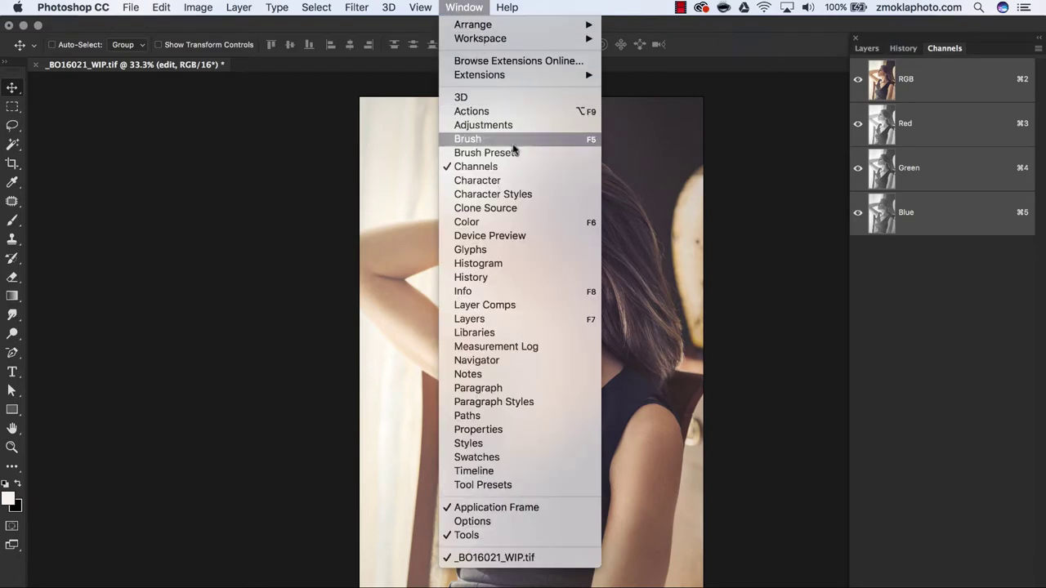
{"action": "left_click", "coordinate": [907, 266]}
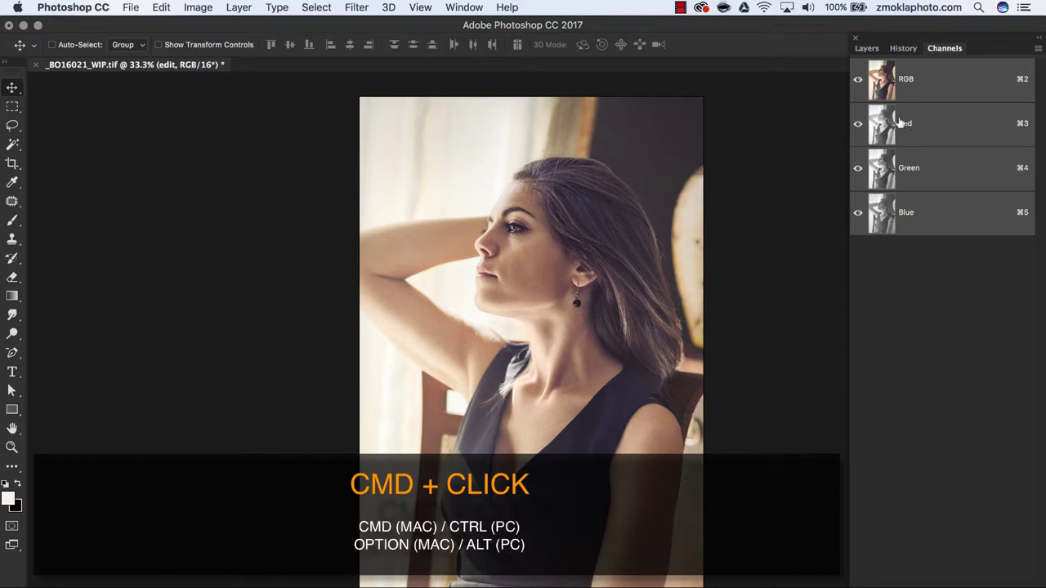
{"action": "key", "text": "super"}
{"action": "left_click", "coordinate": [904, 81], "text": "super"}
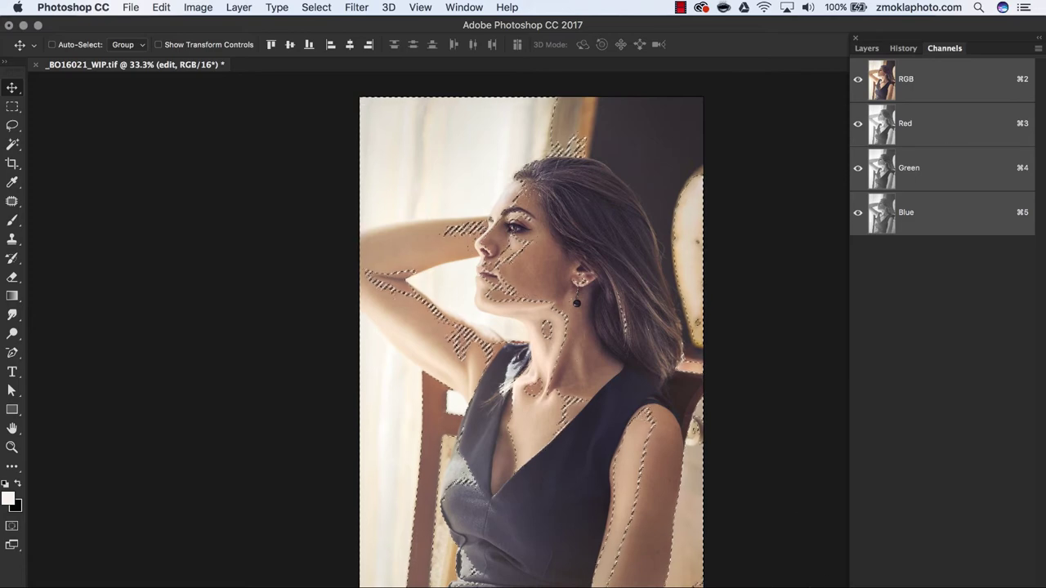
{"action": "left_click_drag", "start_coordinate": [850, 584], "coordinate": [850, 415]}
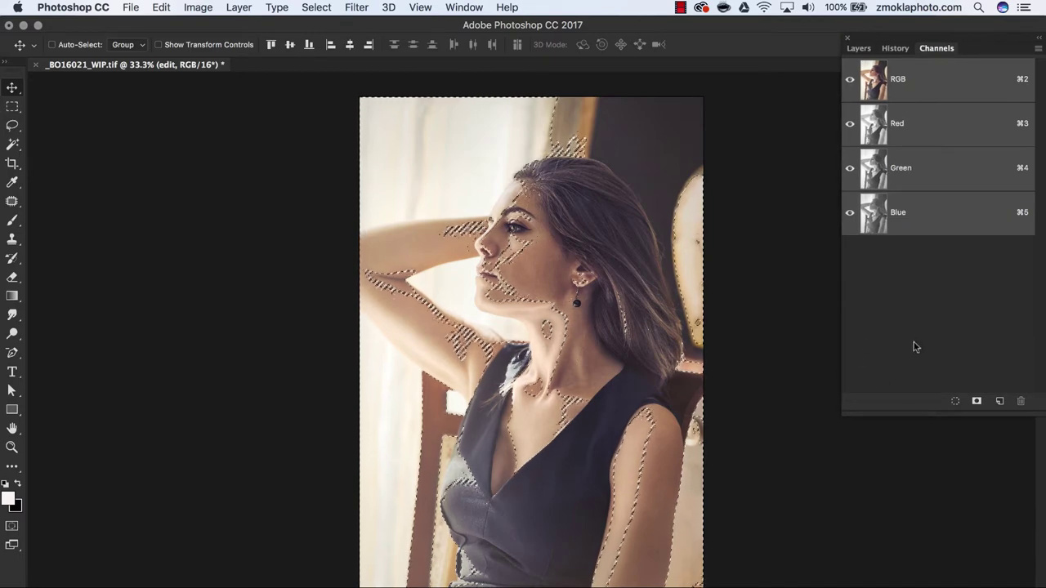
Save the luminosity selection as a new alpha channel and rename it 'Lights 1'
{"action": "left_click", "coordinate": [978, 402]}
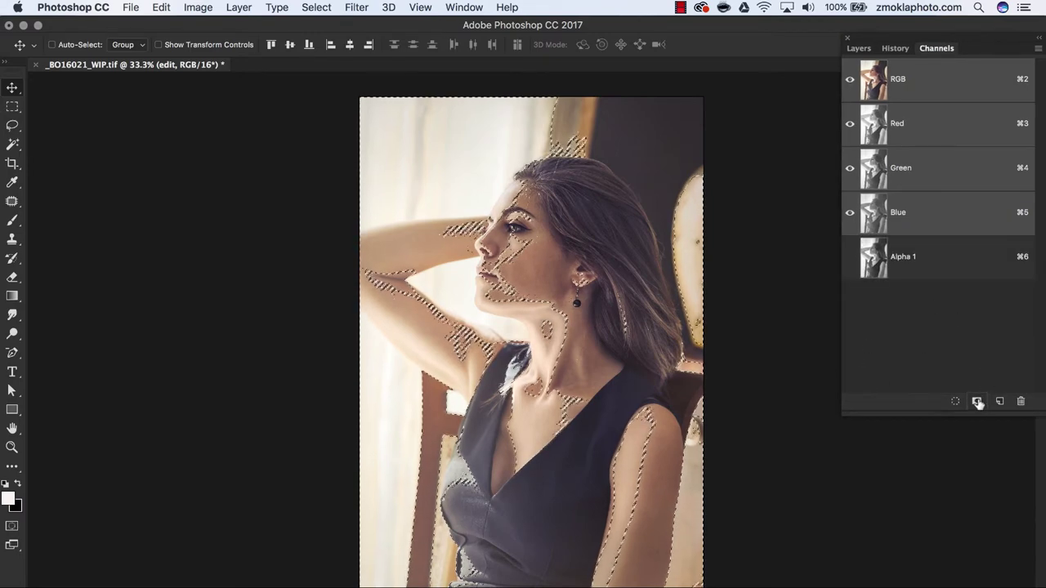
{"action": "double_click", "coordinate": [901, 258]}
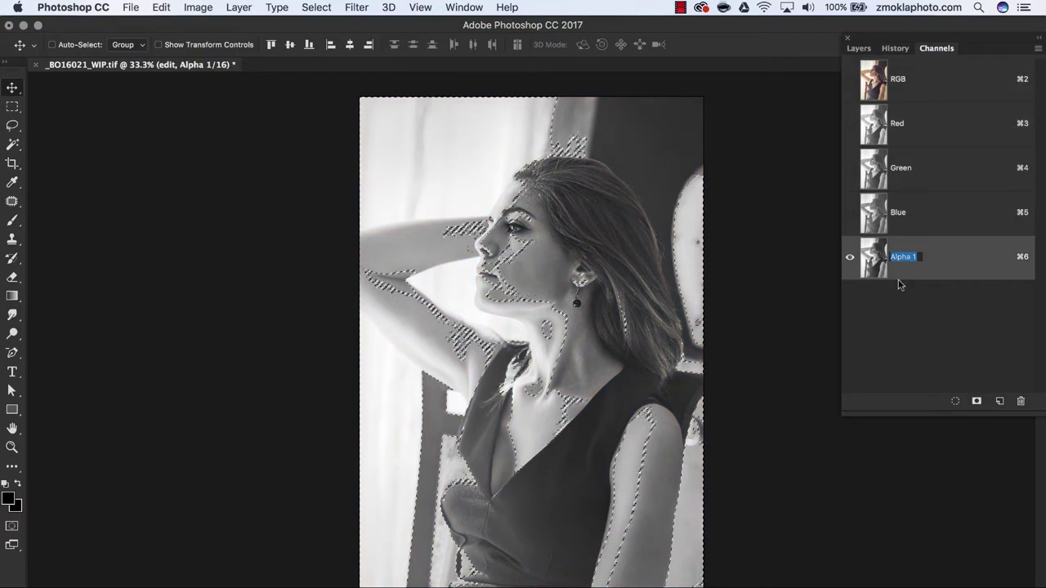
{"action": "type", "text": "Lights 1"}
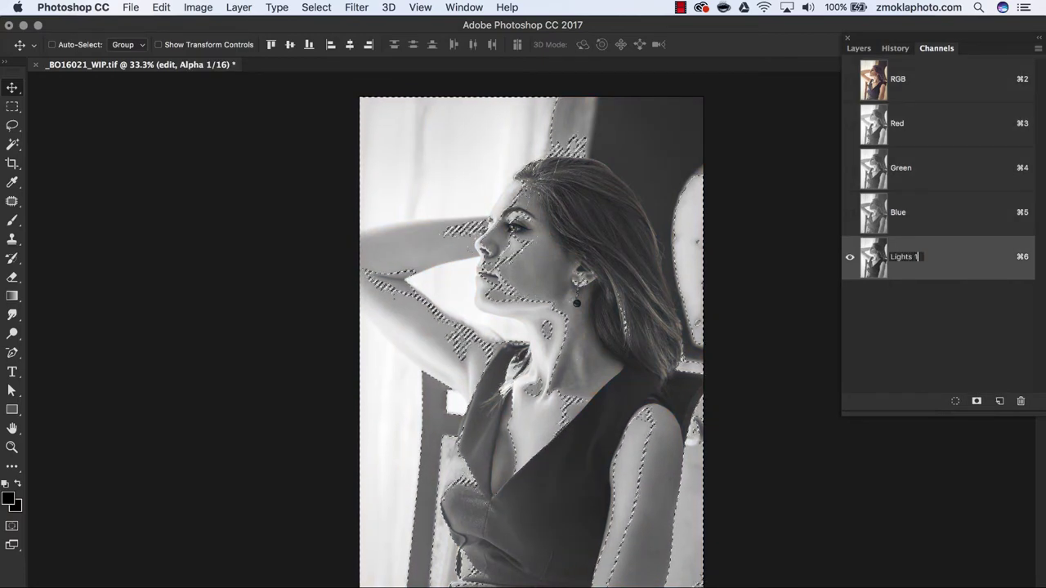
{"action": "key", "text": "Return"}
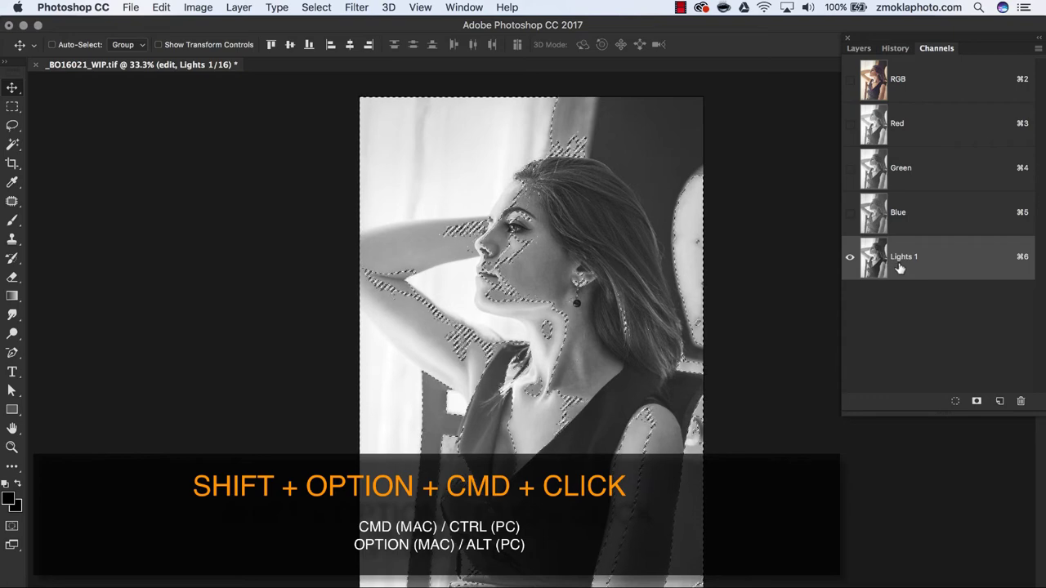
Intersect the selection with Lights 1, save it as a channel, and name it 'Lights 2'
{"action": "left_click", "coordinate": [874, 266], "text": "alt+shift+super"}
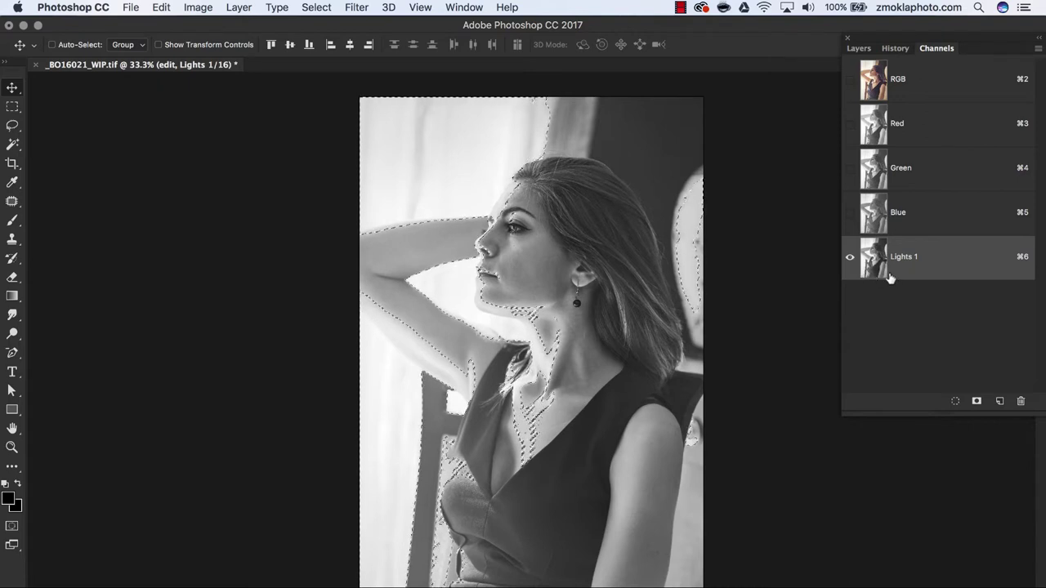
{"action": "left_click", "coordinate": [976, 400]}
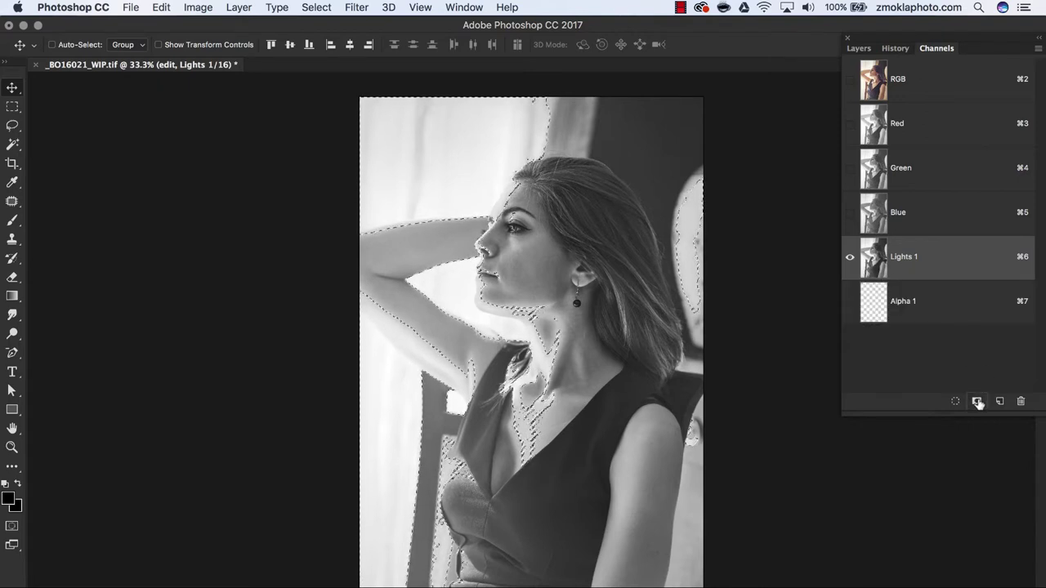
{"action": "double_click", "coordinate": [903, 302]}
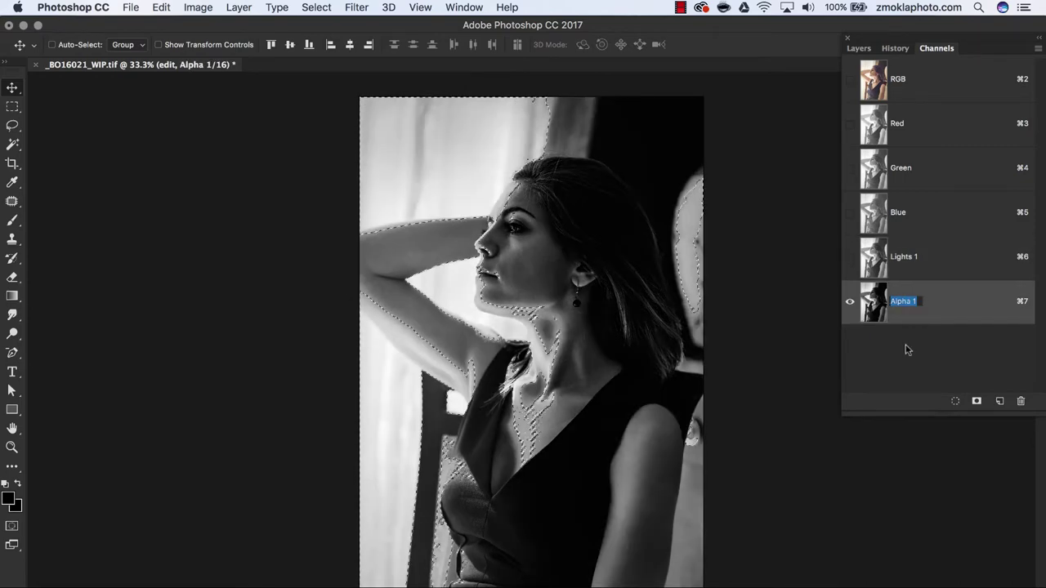
{"action": "type", "text": "Lights 2"}
{"action": "key", "text": "Return"}
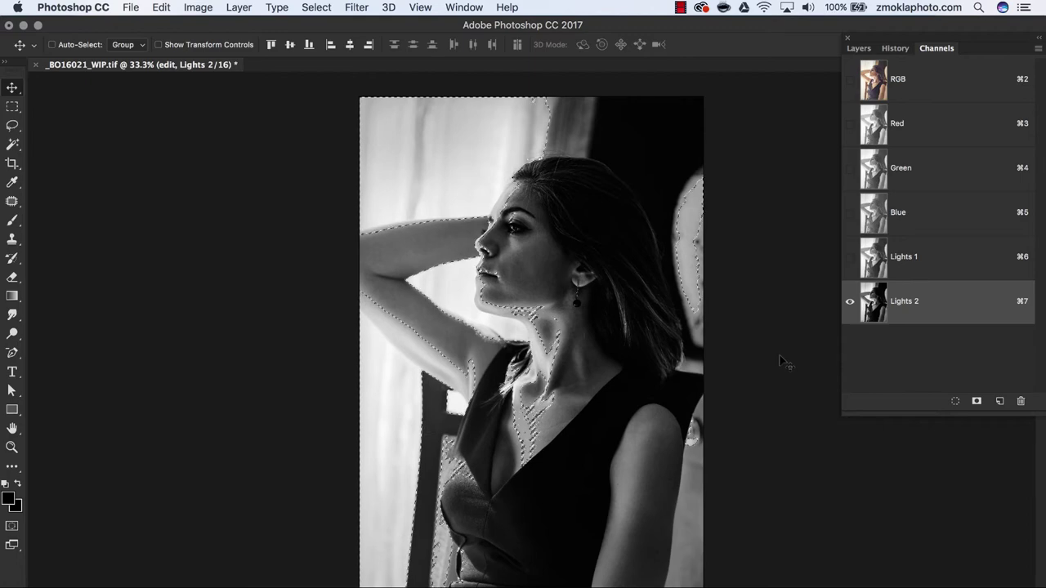
Intersect the selection with Lights 2, save it as a channel, and name it 'Lights 3'
{"action": "left_click", "coordinate": [870, 308], "text": "alt+shift+super"}
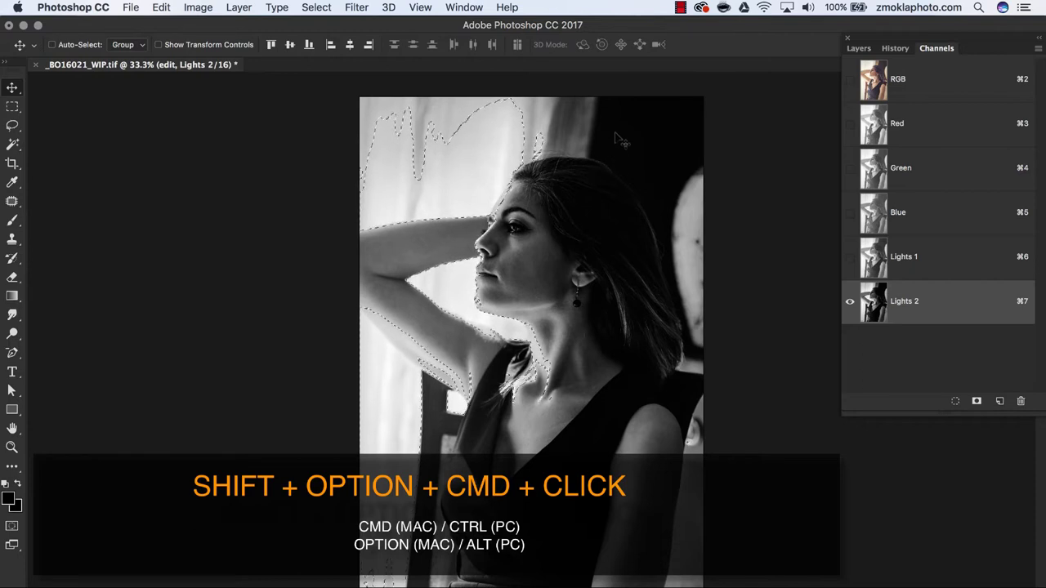
{"action": "left_click", "coordinate": [976, 402]}
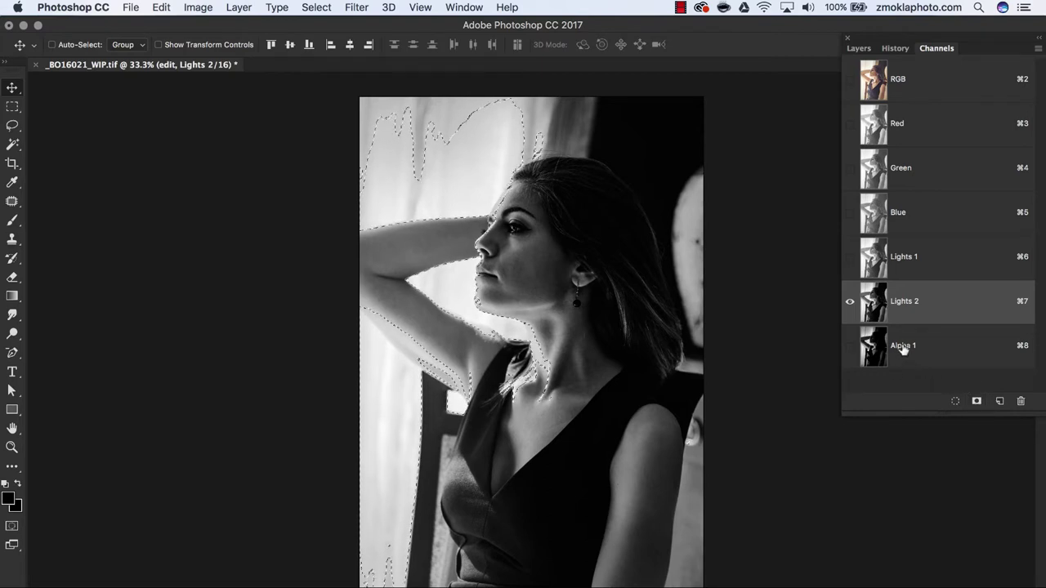
{"action": "double_click", "coordinate": [902, 347]}
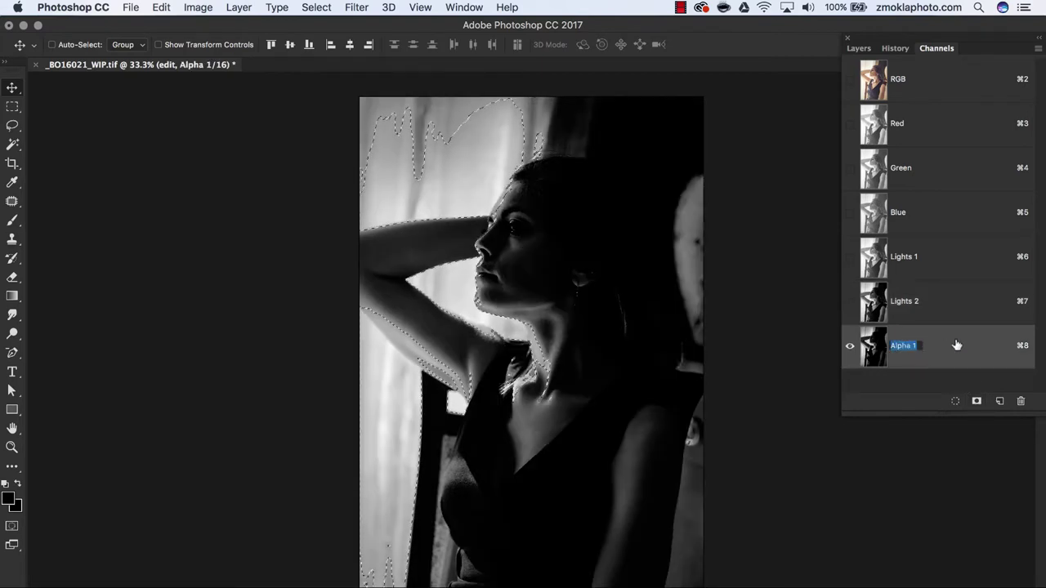
{"action": "type", "text": "Ligh"}
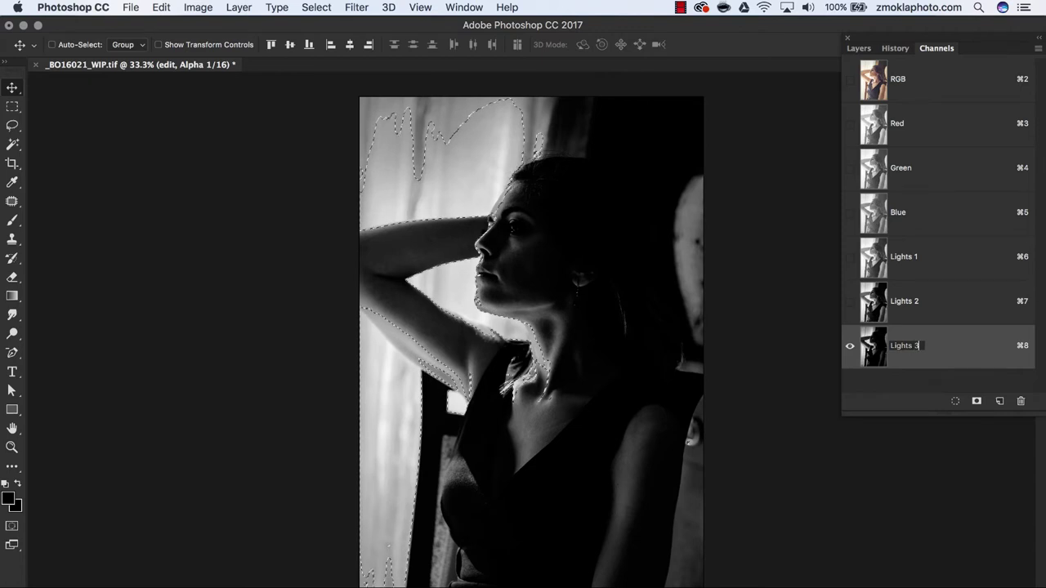
{"action": "type", "text": "ts 3"}
{"action": "key", "text": "Return"}
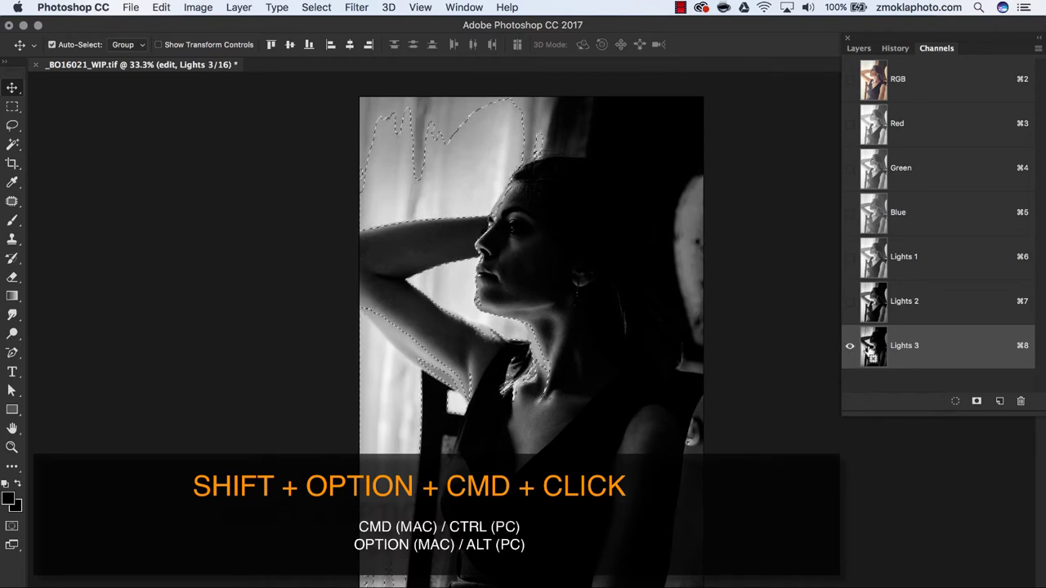
Intersect the selection with Lights 3, save it as a channel, and name it 'Lights 4'
{"action": "left_click", "coordinate": [871, 353], "text": "alt+shift+super"}
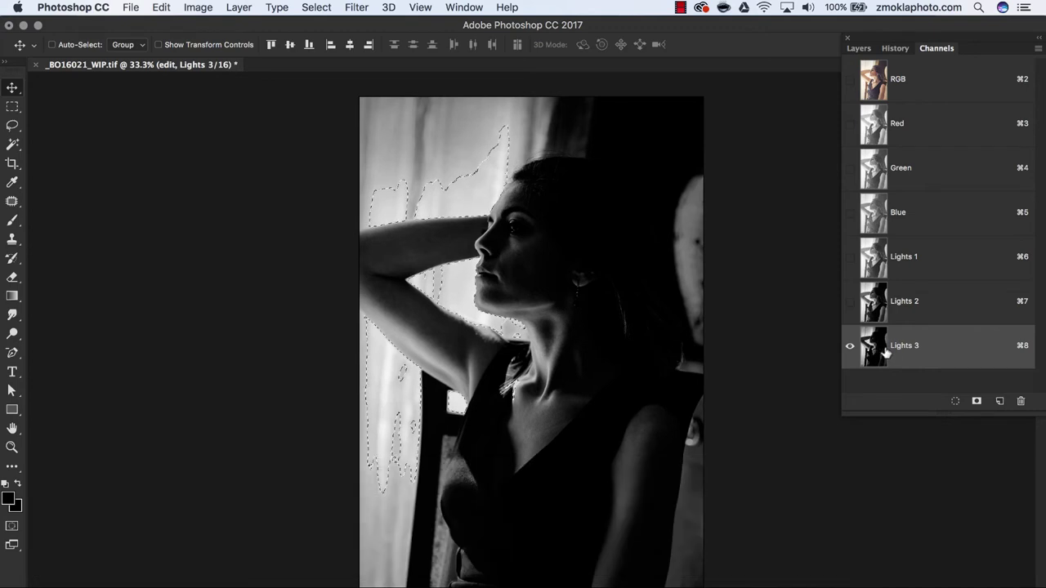
{"action": "left_click", "coordinate": [977, 404]}
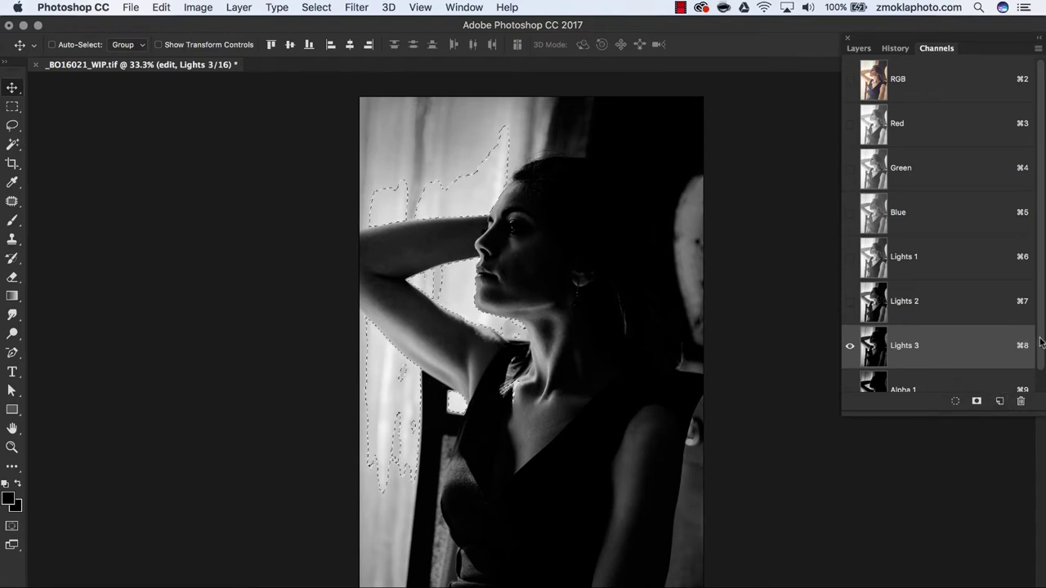
{"action": "scroll", "coordinate": [1040, 371], "scroll_direction": "down", "scroll_amount": 2}
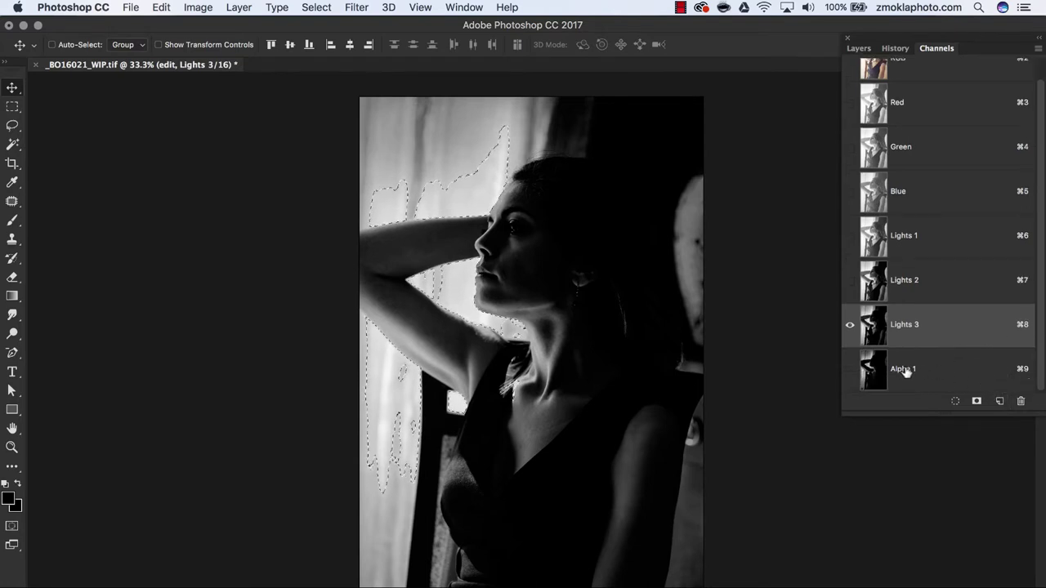
{"action": "double_click", "coordinate": [905, 372]}
{"action": "type", "text": "Lights 4"}
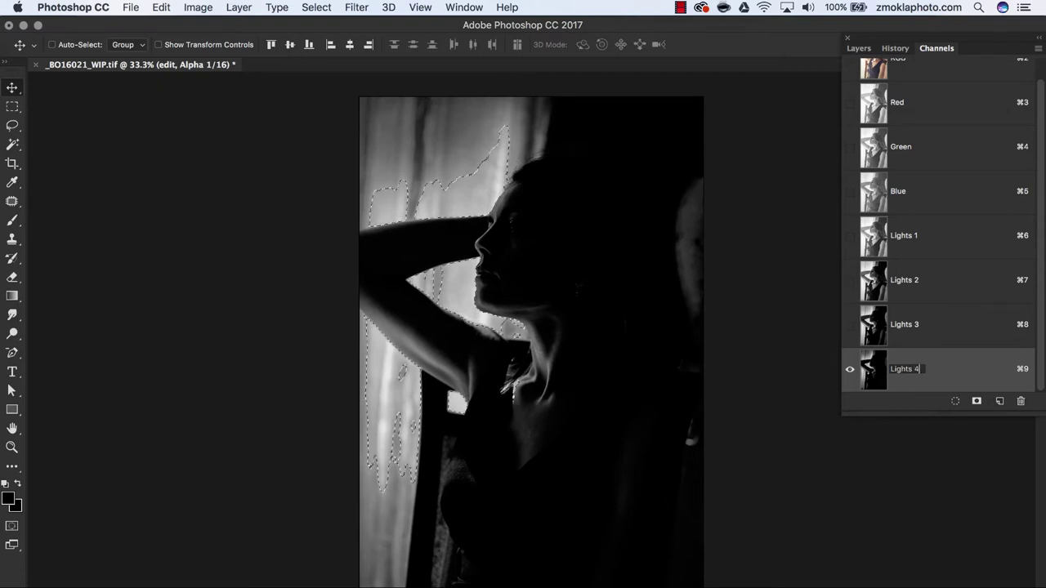
{"action": "key", "text": "Return"}
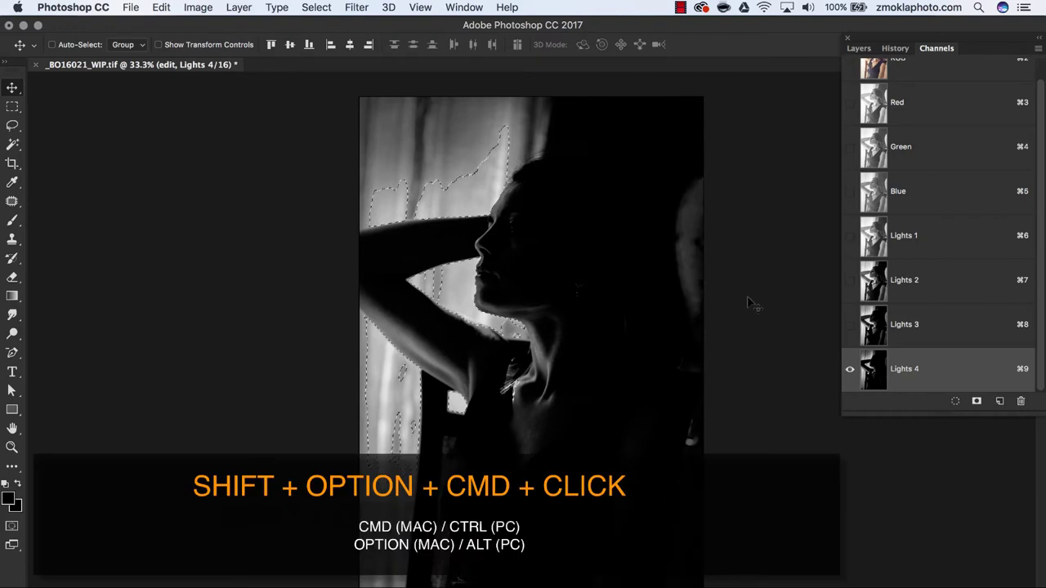
Intersect the selection with Lights 4, save it as a channel, and name it 'Lights 5'
{"action": "left_click", "coordinate": [873, 374], "text": "alt+shift+super"}
{"action": "left_click", "coordinate": [977, 402]}
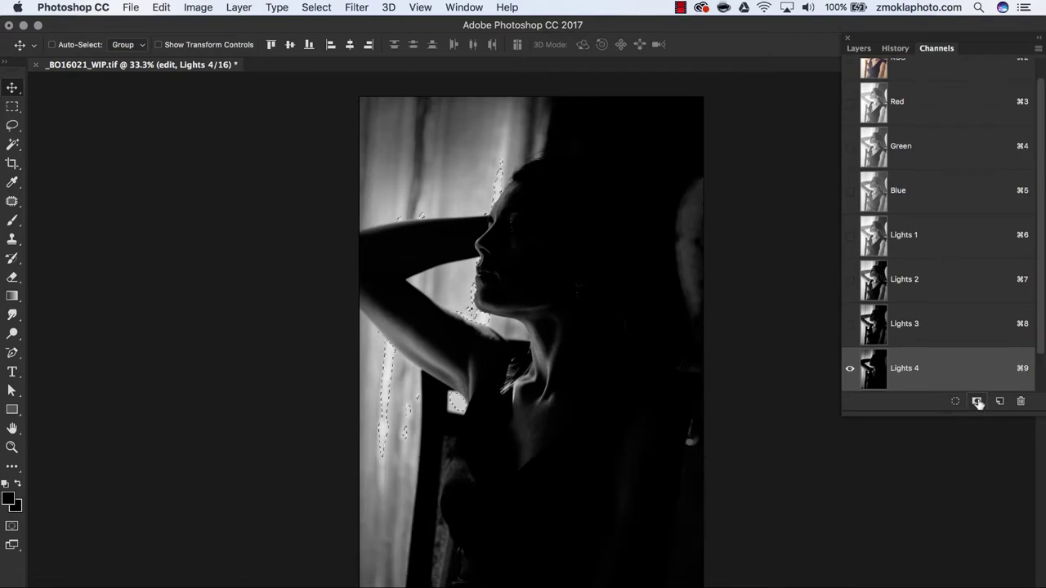
{"action": "left_click_drag", "start_coordinate": [1038, 349], "coordinate": [1041, 391]}
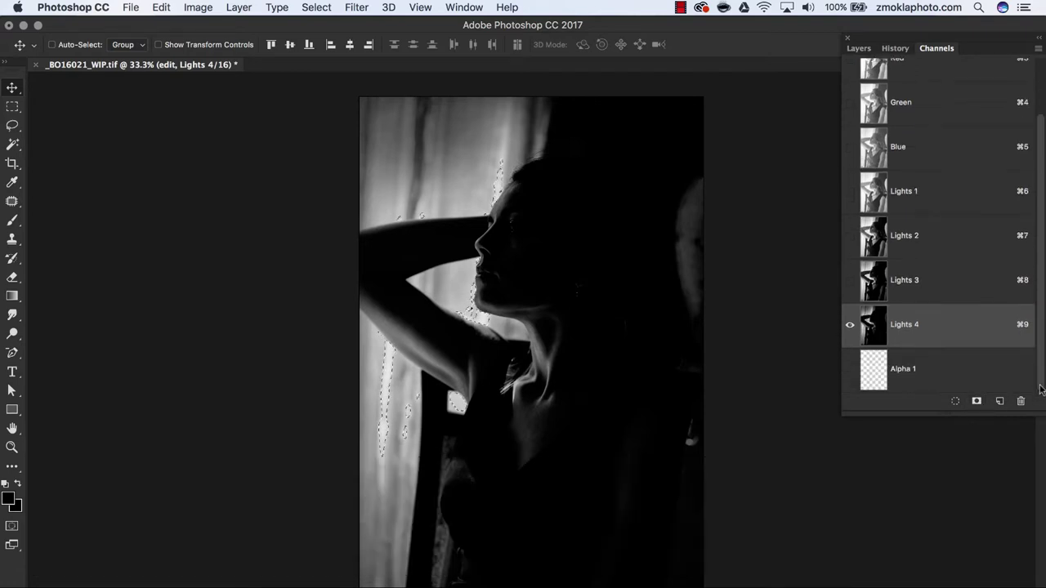
{"action": "double_click", "coordinate": [903, 369]}
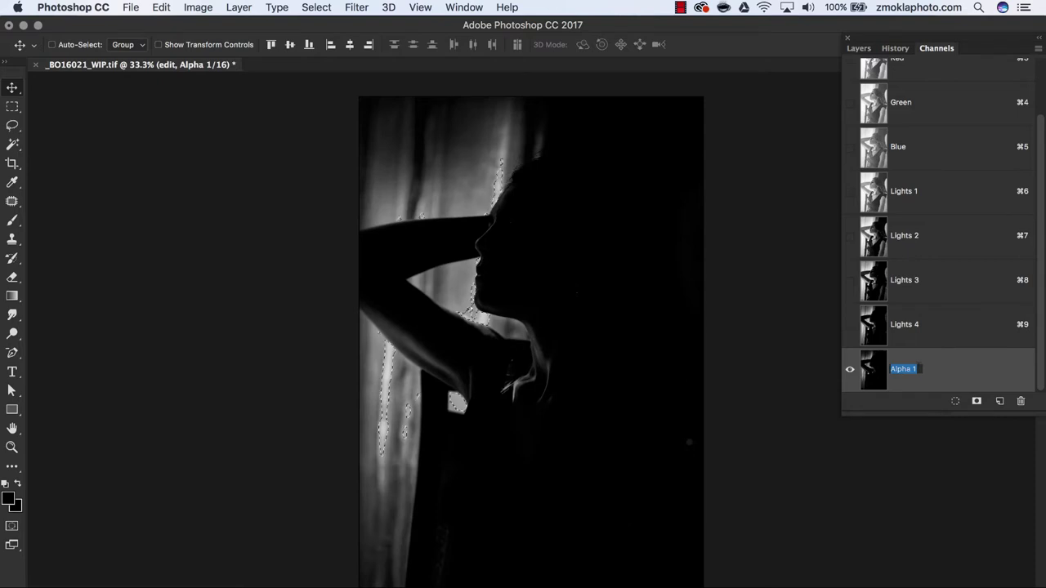
{"action": "type", "text": "Lights 5"}
{"action": "key", "text": "Return"}
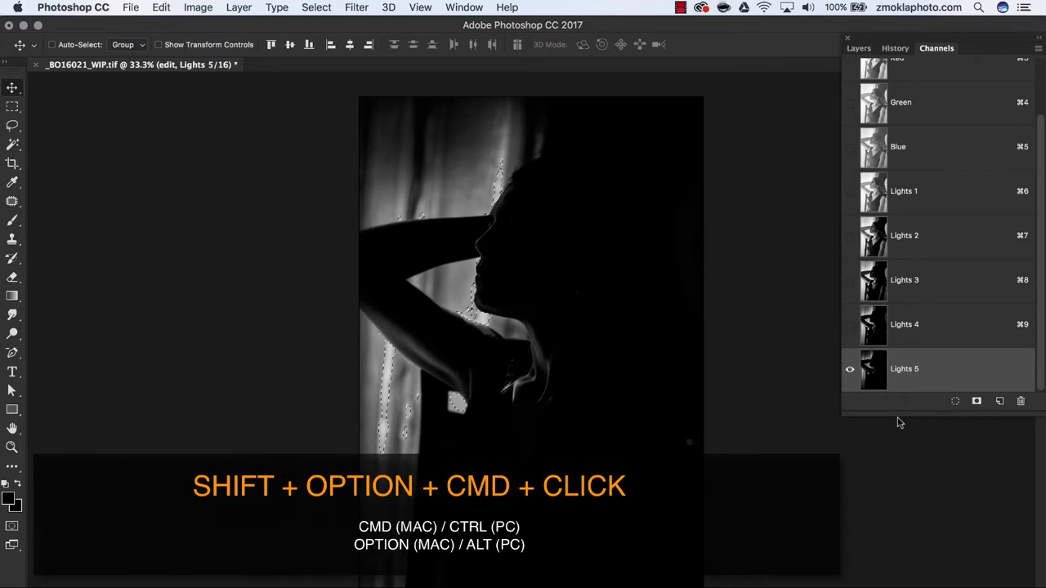
Intersect the selection with Lights 5, save it as a channel, and name it 'Lights 6'
{"action": "left_click", "coordinate": [873, 376], "text": "alt+shift+super"}
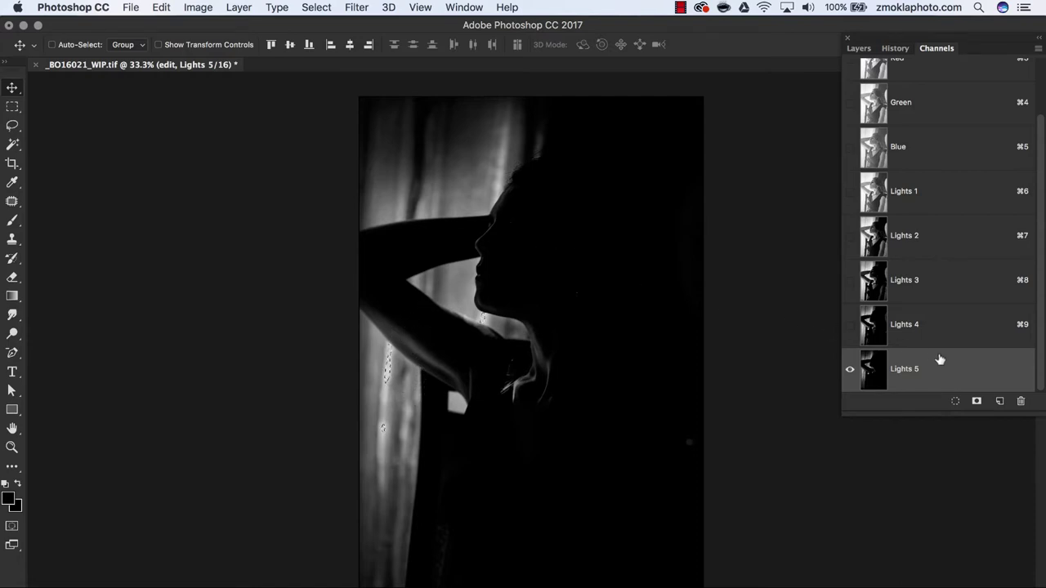
{"action": "left_click", "coordinate": [976, 403]}
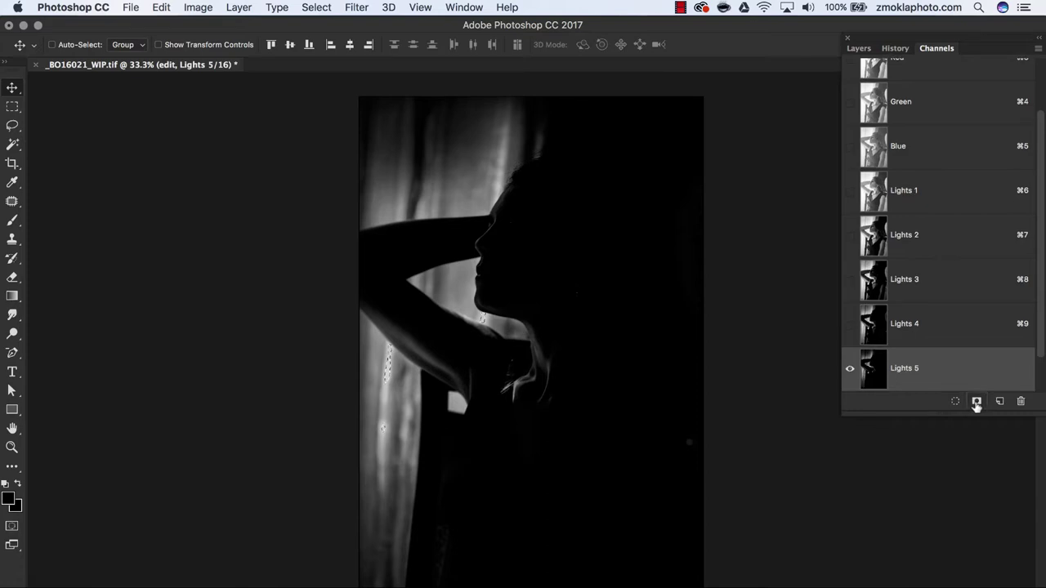
{"action": "scroll", "coordinate": [1037, 376], "scroll_direction": "down", "scroll_amount": 1}
{"action": "scroll", "coordinate": [1039, 377], "scroll_direction": "down", "scroll_amount": 1}
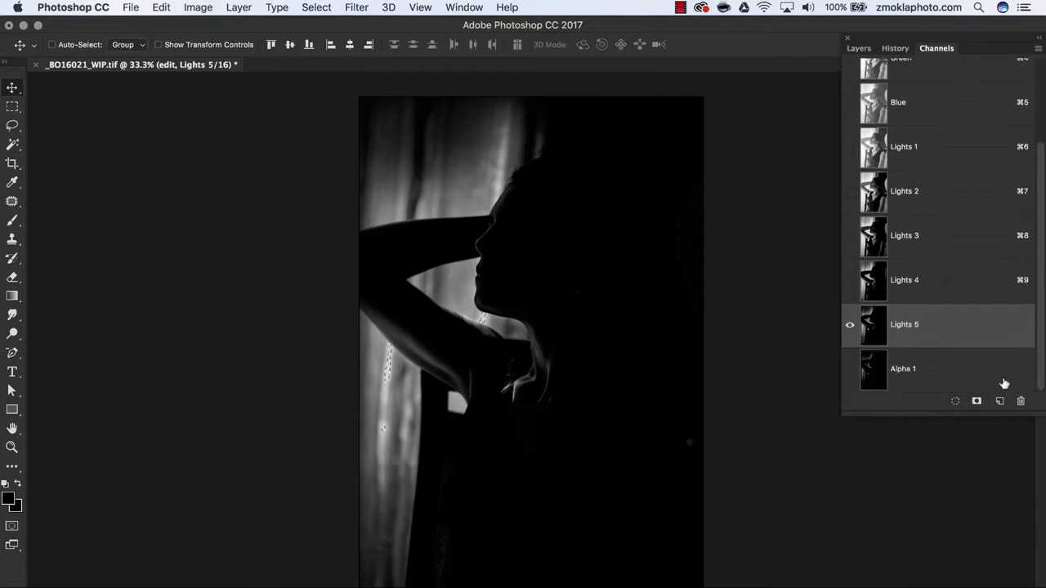
{"action": "double_click", "coordinate": [904, 370]}
{"action": "type", "text": "L"}
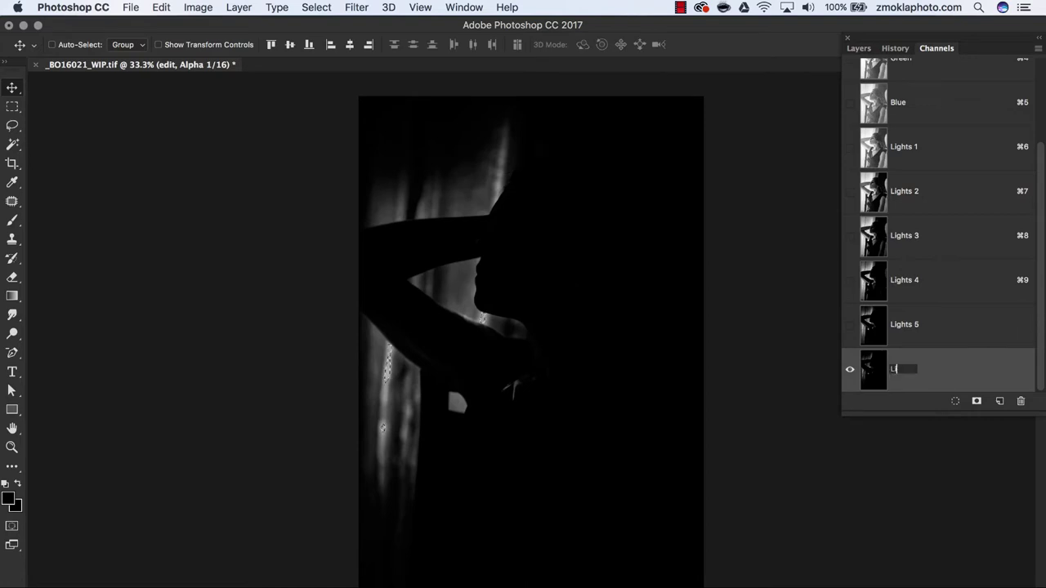
{"action": "type", "text": "ights 6"}
{"action": "key", "text": "Return"}
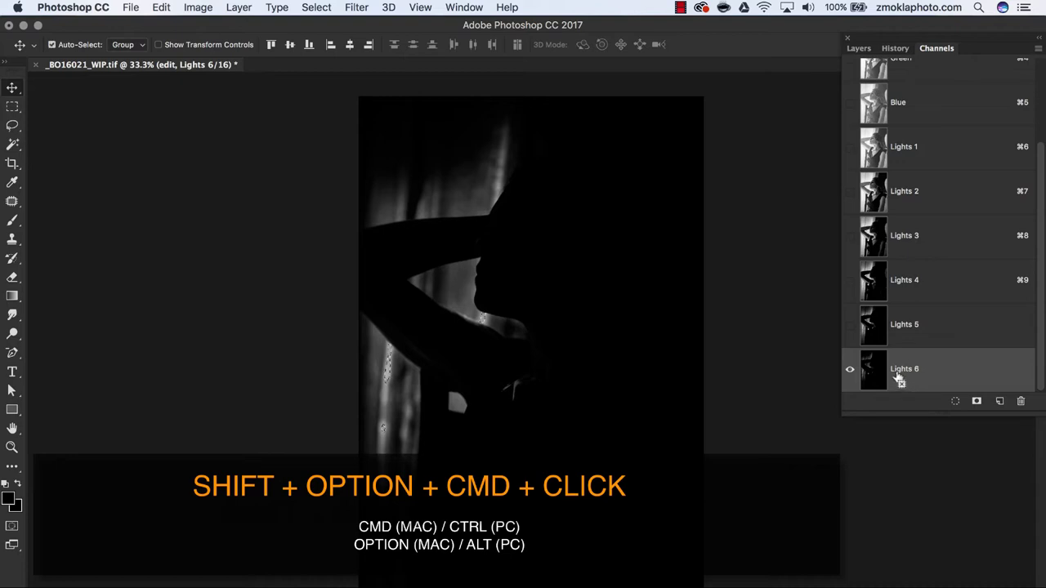
Intersect with Lights 6, accept the under-50% warning, and name the new channel 'Lights 7'
{"action": "left_click", "coordinate": [879, 377], "text": "alt+shift+super"}
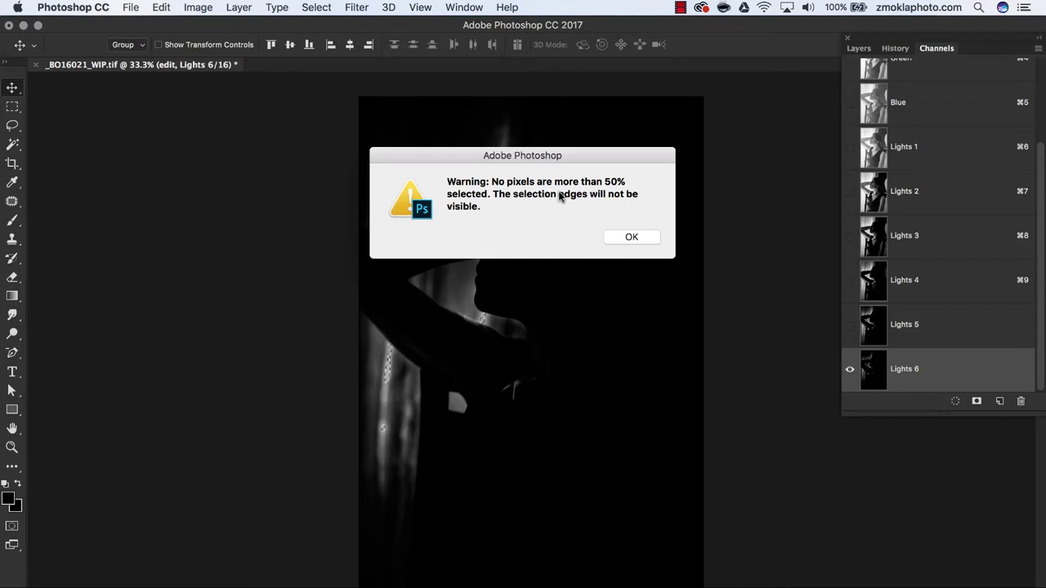
{"action": "left_click", "coordinate": [630, 237]}
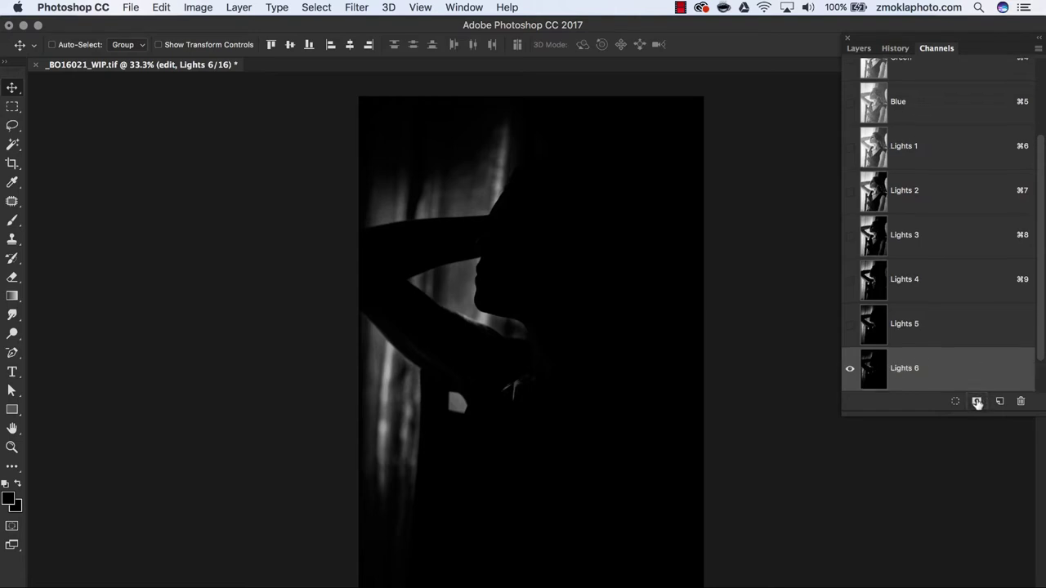
{"action": "scroll", "coordinate": [1041, 353], "scroll_direction": "up", "scroll_amount": 1}
{"action": "scroll", "coordinate": [1042, 352], "scroll_direction": "down", "scroll_amount": 3}
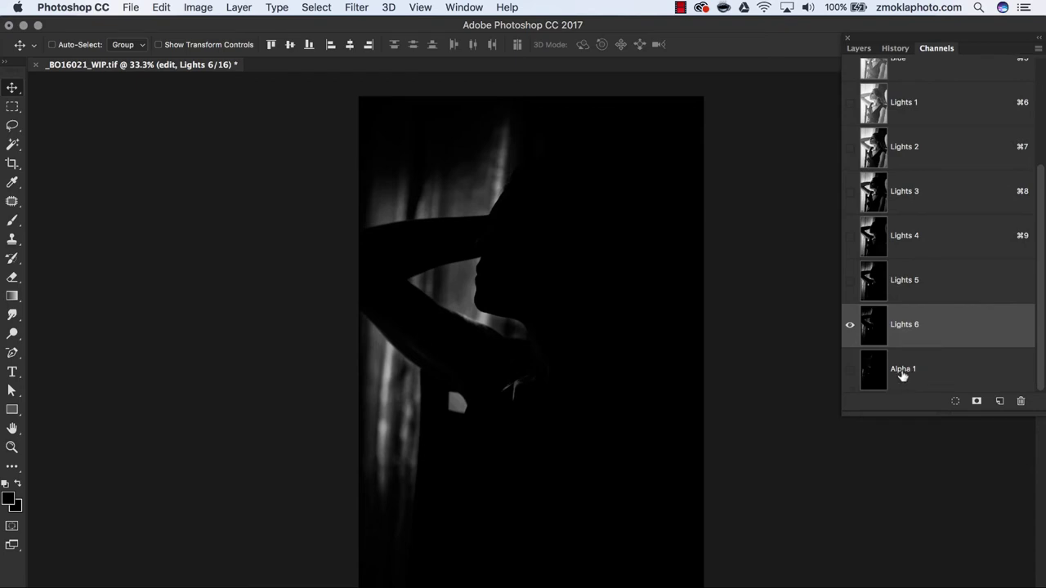
{"action": "double_click", "coordinate": [902, 370]}
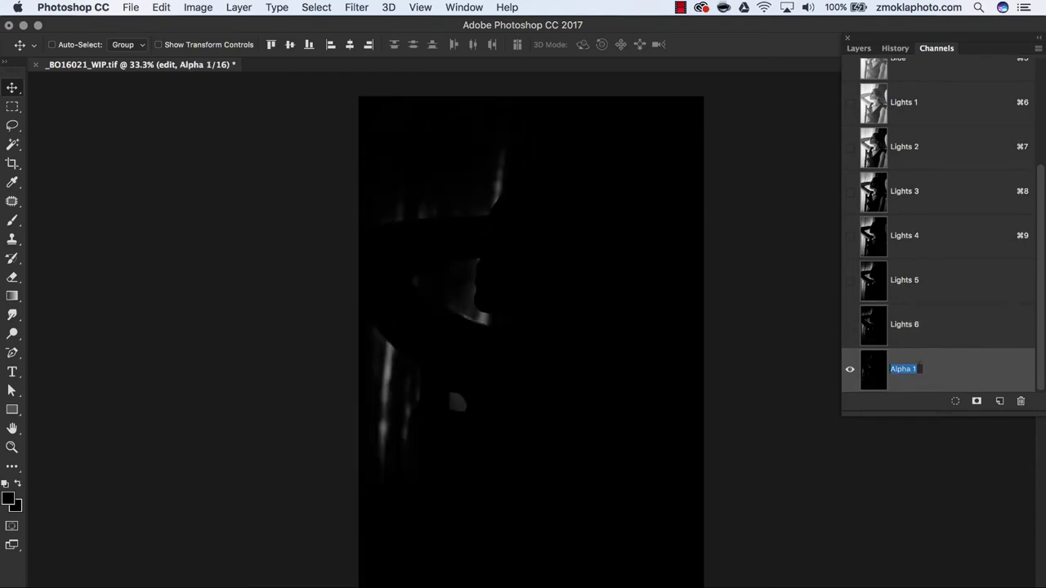
{"action": "type", "text": "Lights 7"}
{"action": "key", "text": "Return"}
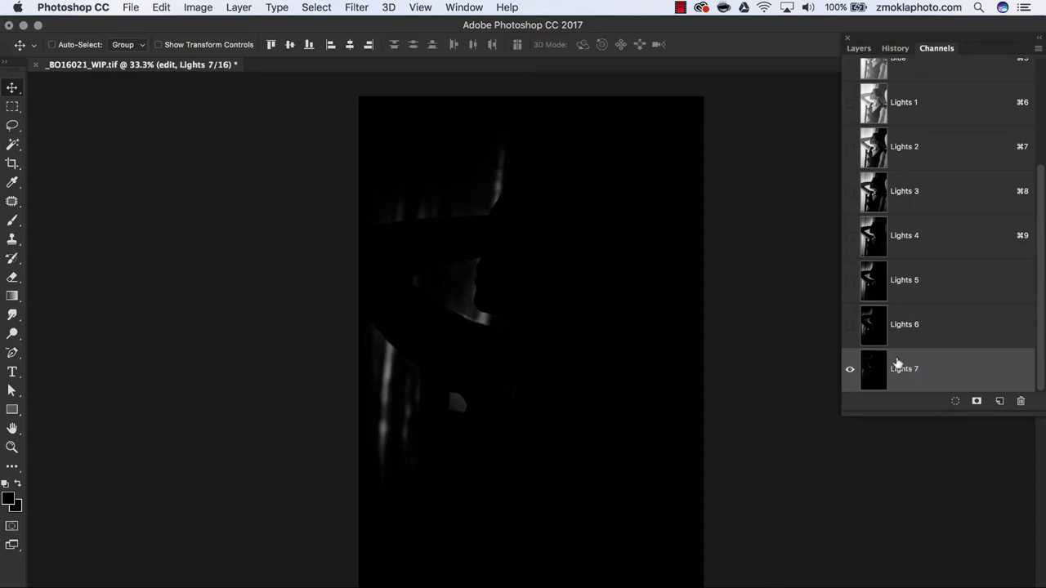
{"action": "left_click", "coordinate": [903, 108]}
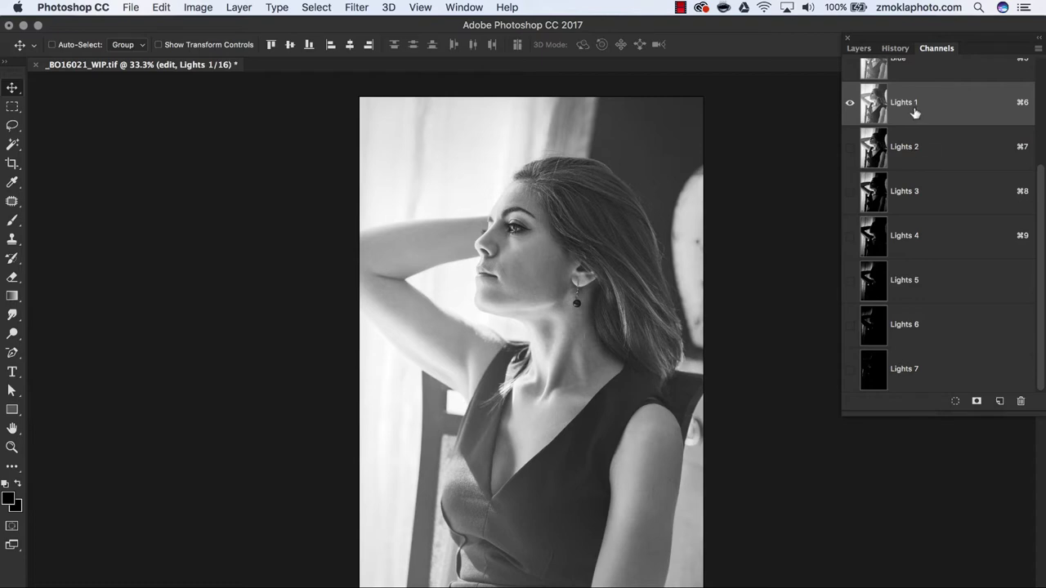
View Lights 2 through Lights 6 in turn, then step back up to Lights 1
{"action": "left_click", "coordinate": [912, 152]}
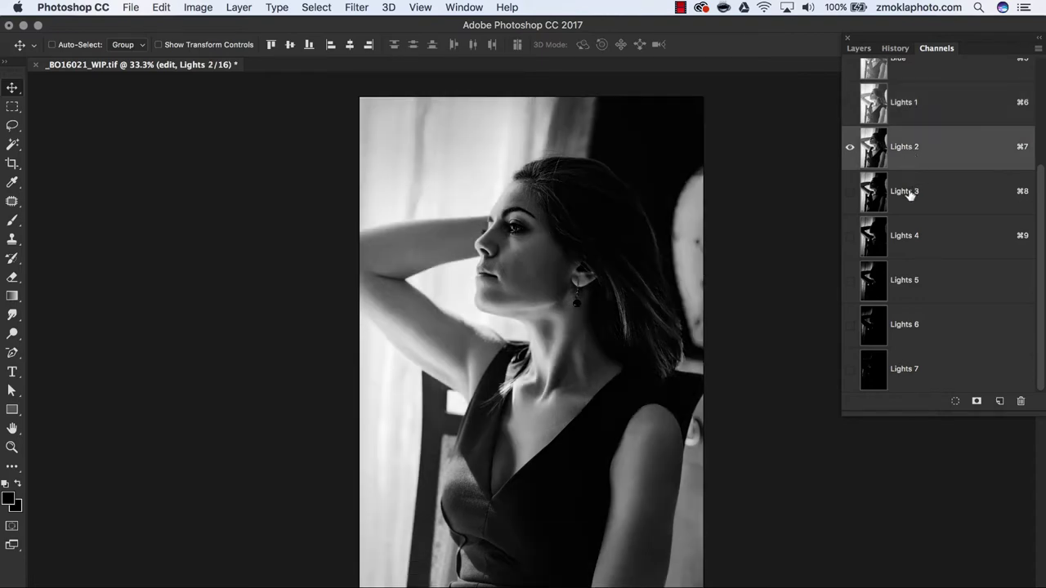
{"action": "left_click", "coordinate": [909, 195]}
{"action": "left_click", "coordinate": [907, 236]}
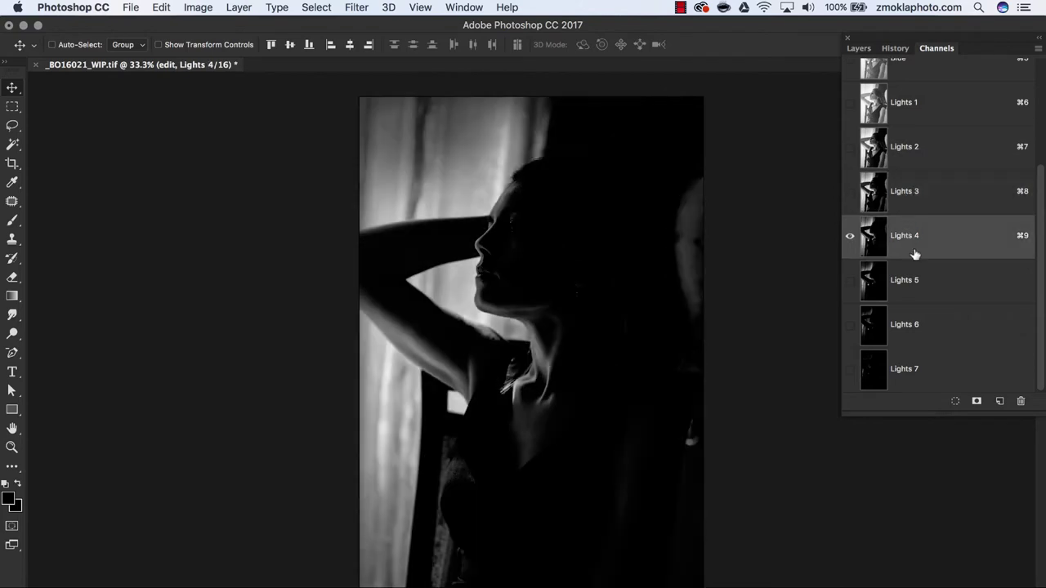
{"action": "left_click", "coordinate": [912, 285]}
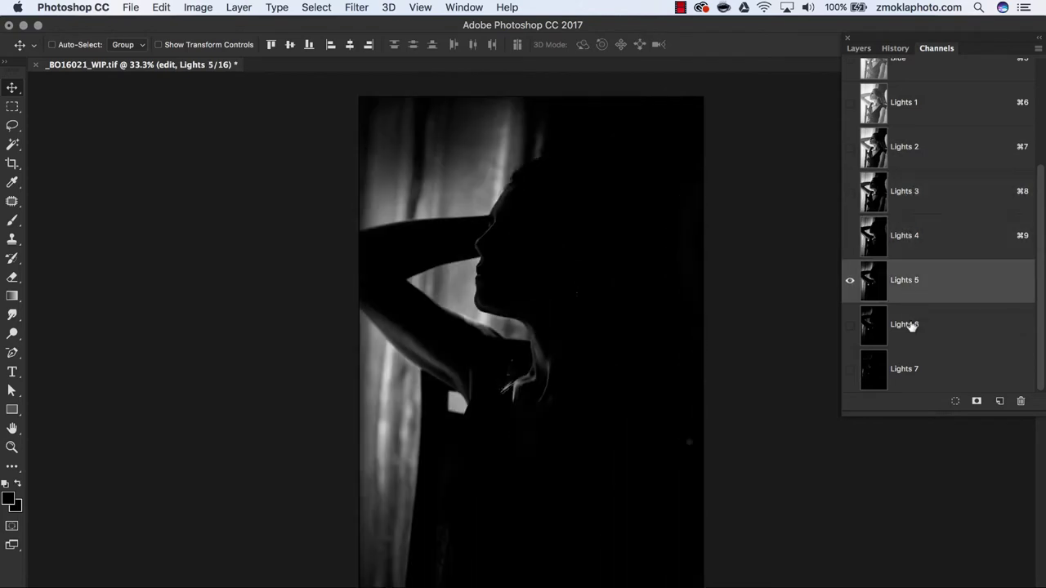
{"action": "left_click", "coordinate": [912, 325]}
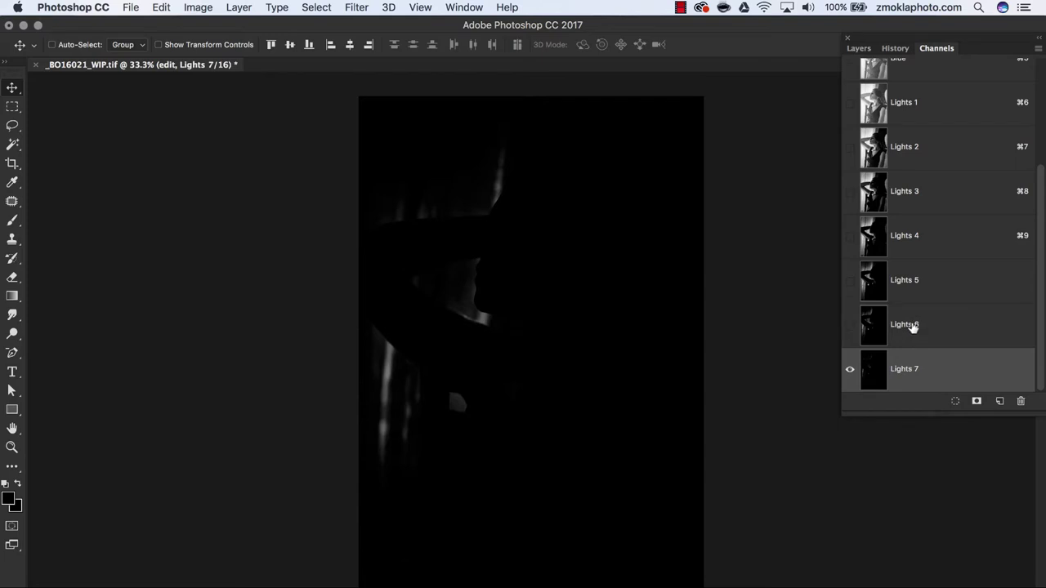
{"action": "left_click", "coordinate": [912, 326]}
{"action": "left_click", "coordinate": [913, 283]}
{"action": "left_click", "coordinate": [912, 238]}
{"action": "left_click", "coordinate": [908, 200]}
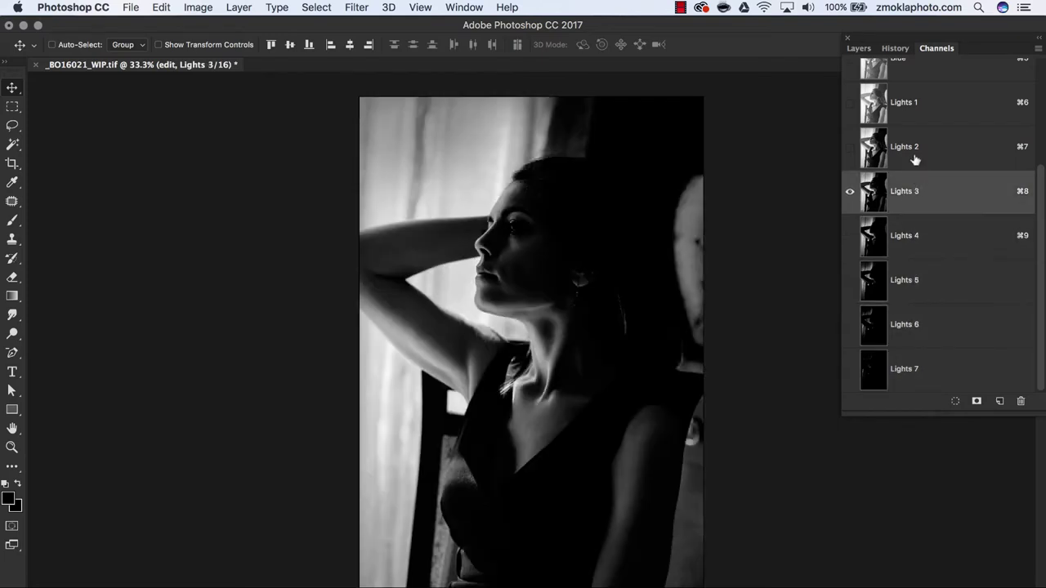
{"action": "left_click", "coordinate": [910, 142]}
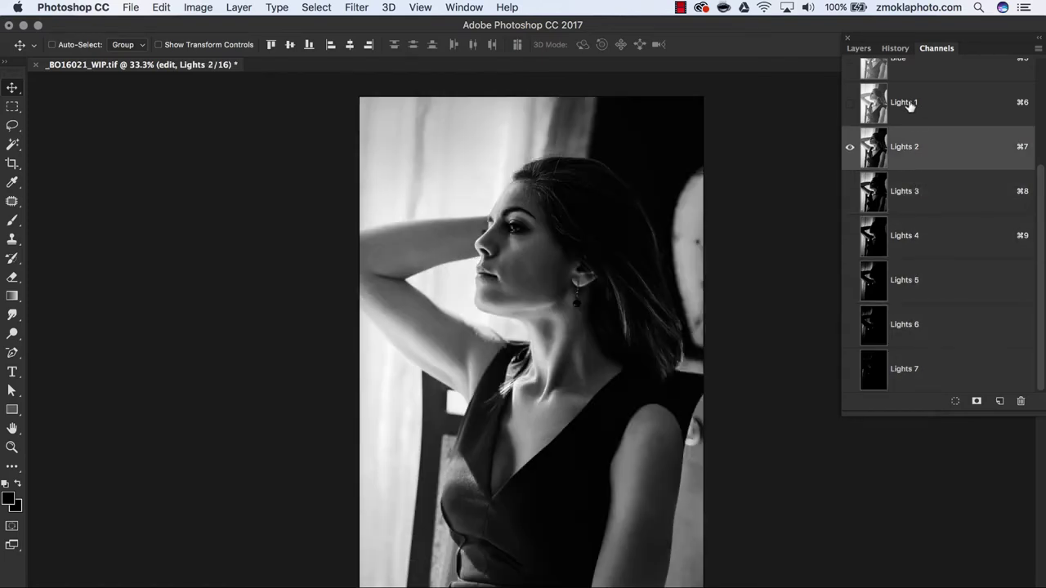
{"action": "left_click", "coordinate": [910, 105]}
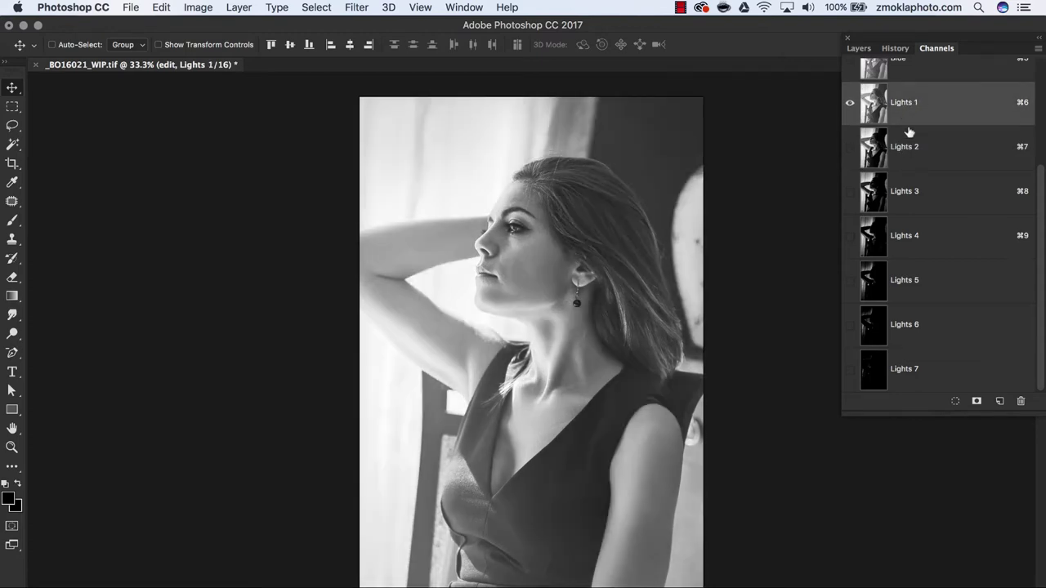
Step down again from Lights 2 to Lights 7, leaving Lights 7 displayed
{"action": "left_click", "coordinate": [906, 147]}
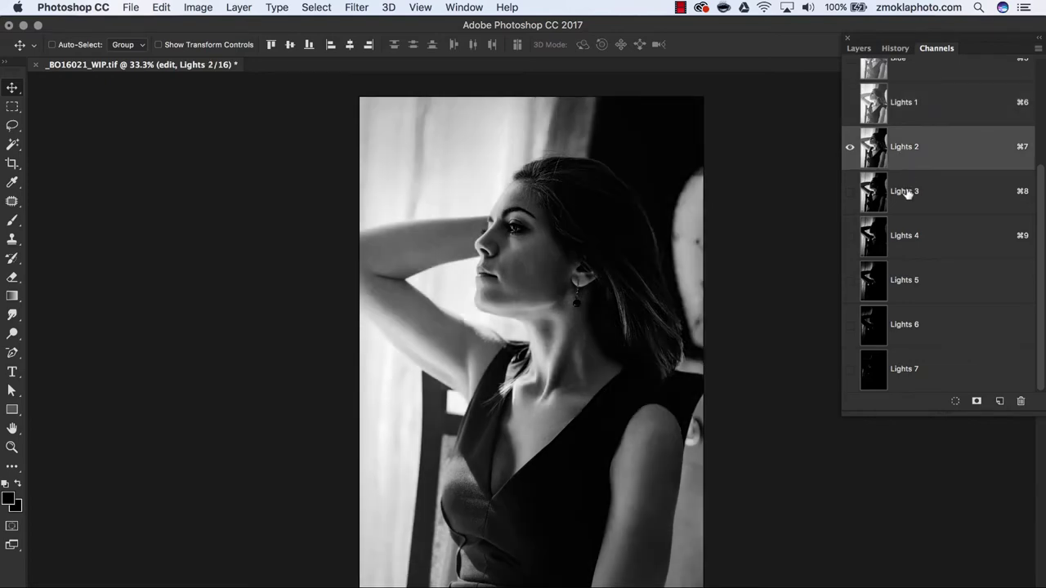
{"action": "left_click", "coordinate": [906, 192]}
{"action": "left_click", "coordinate": [909, 236]}
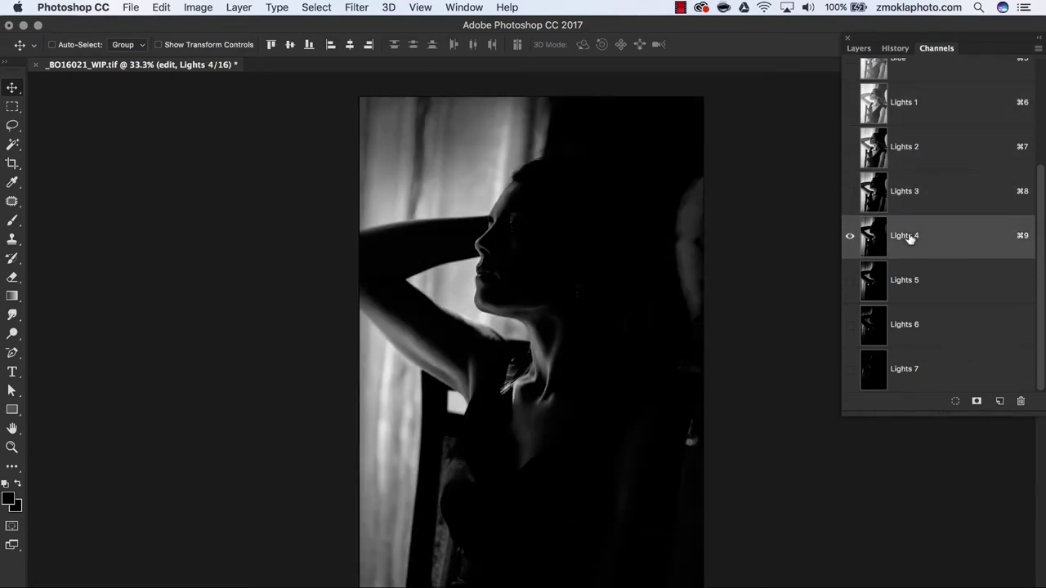
{"action": "left_click", "coordinate": [906, 282]}
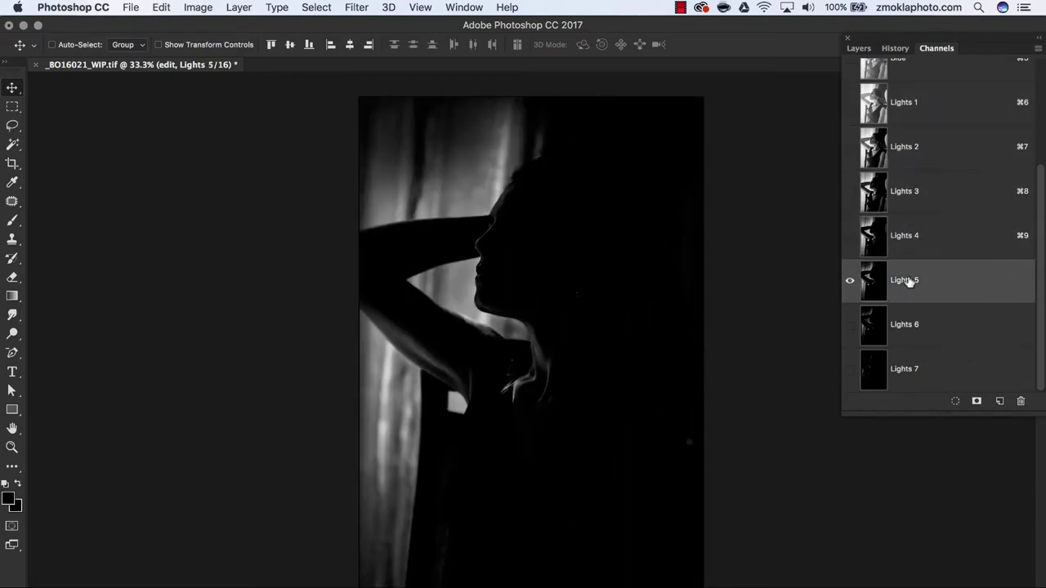
{"action": "left_click", "coordinate": [906, 327]}
{"action": "left_click", "coordinate": [909, 374]}
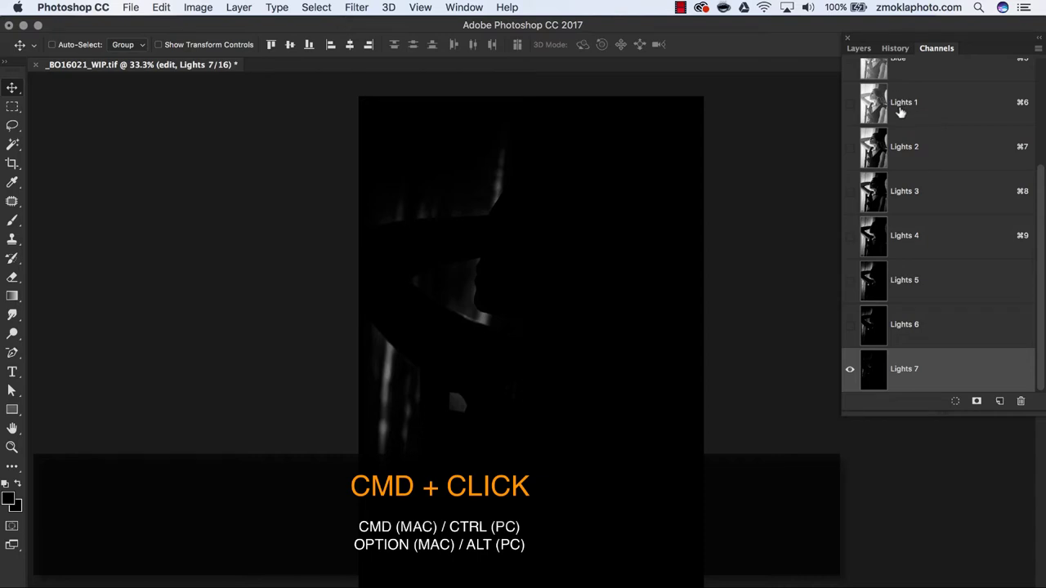
Load Lights 1 as a selection and invert it with Select > Inverse
{"action": "key", "text": "super"}
{"action": "left_click", "coordinate": [872, 107], "text": "super"}
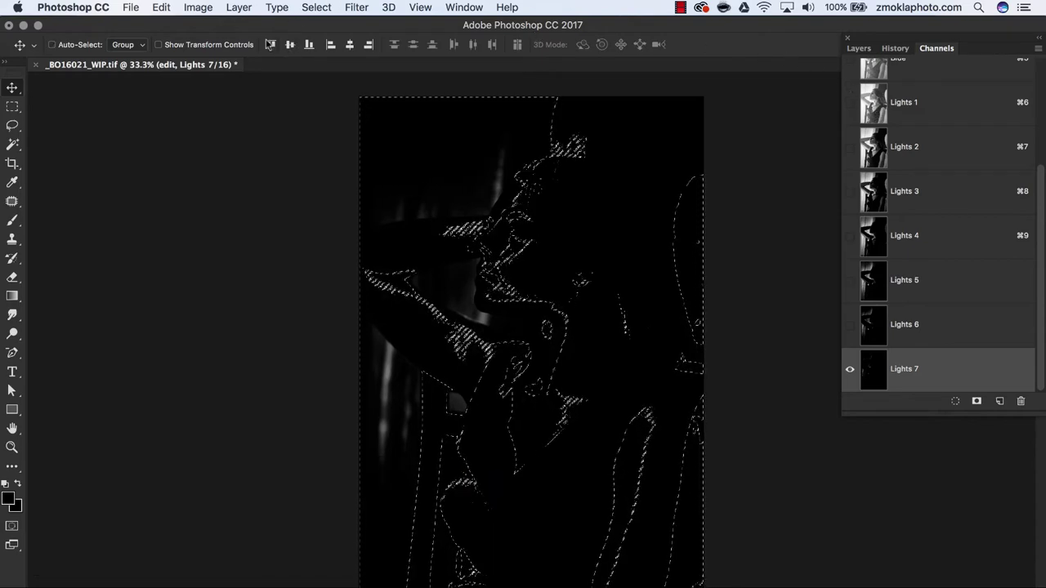
{"action": "left_click", "coordinate": [316, 8]}
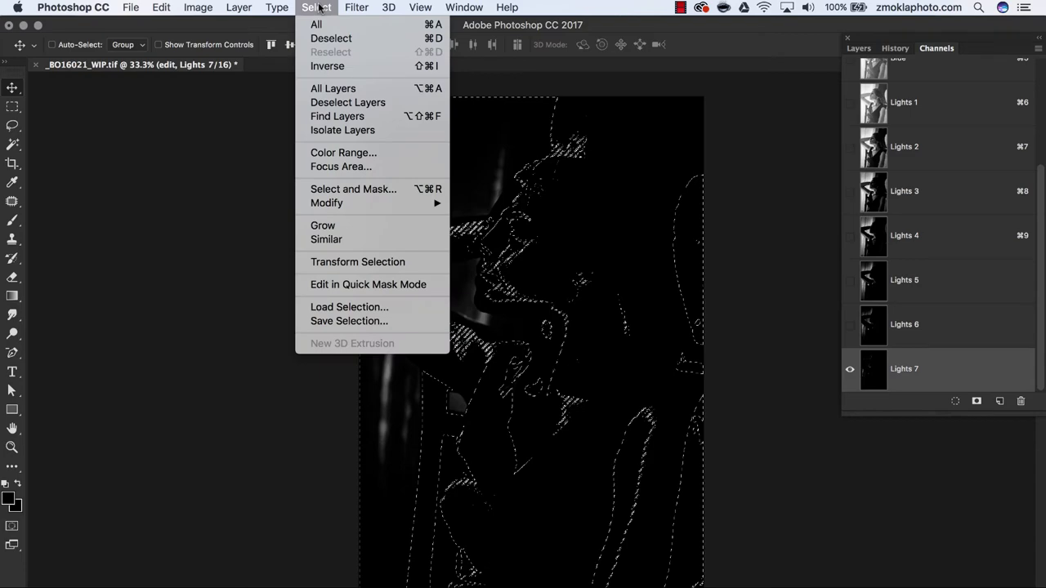
{"action": "left_click", "coordinate": [330, 66]}
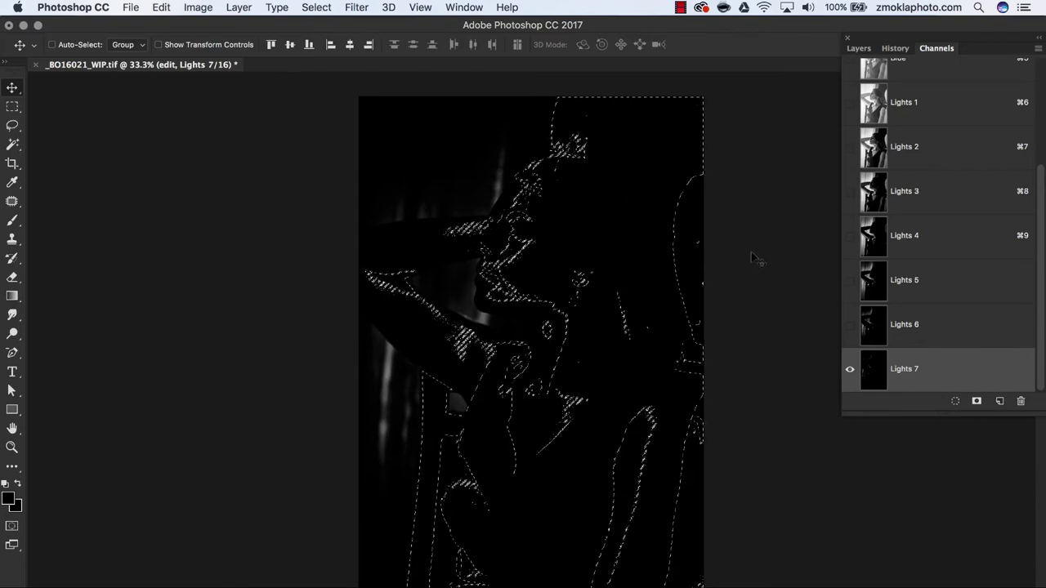
Save the inverted selection as a new channel named 'Darks 1'
{"action": "left_click", "coordinate": [977, 401]}
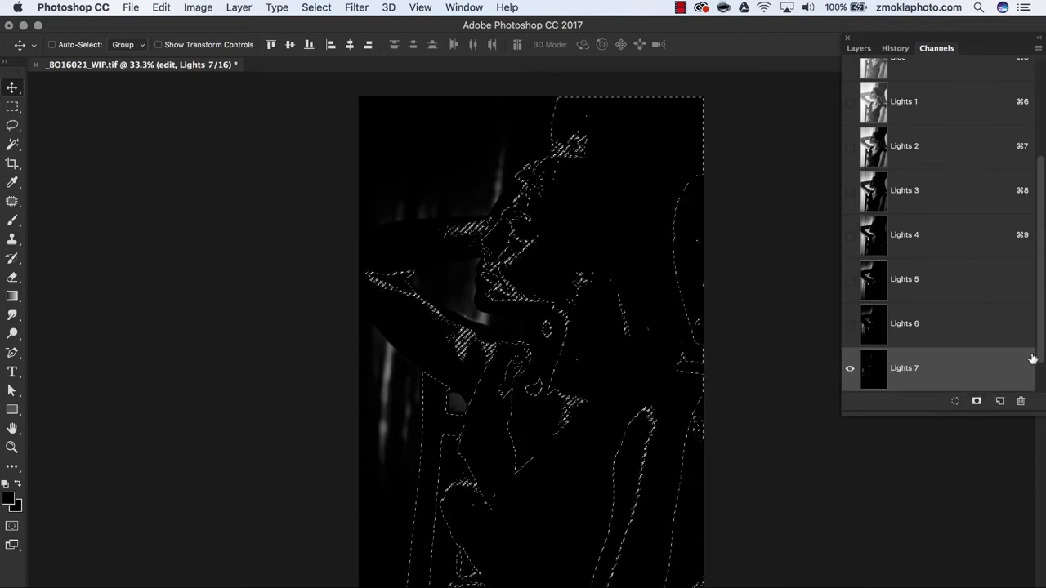
{"action": "left_click_drag", "start_coordinate": [1041, 351], "coordinate": [1042, 382]}
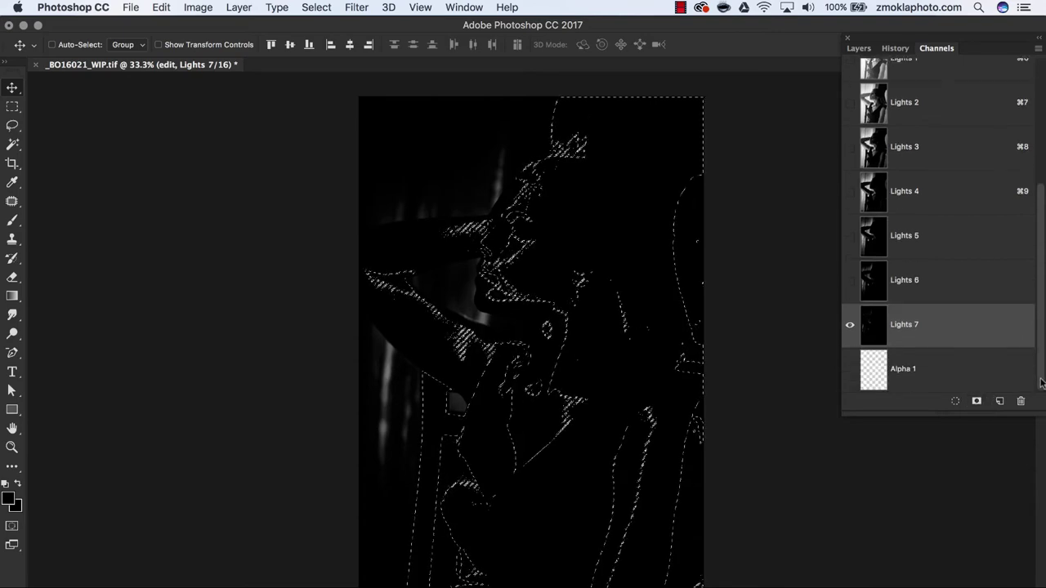
{"action": "double_click", "coordinate": [903, 369]}
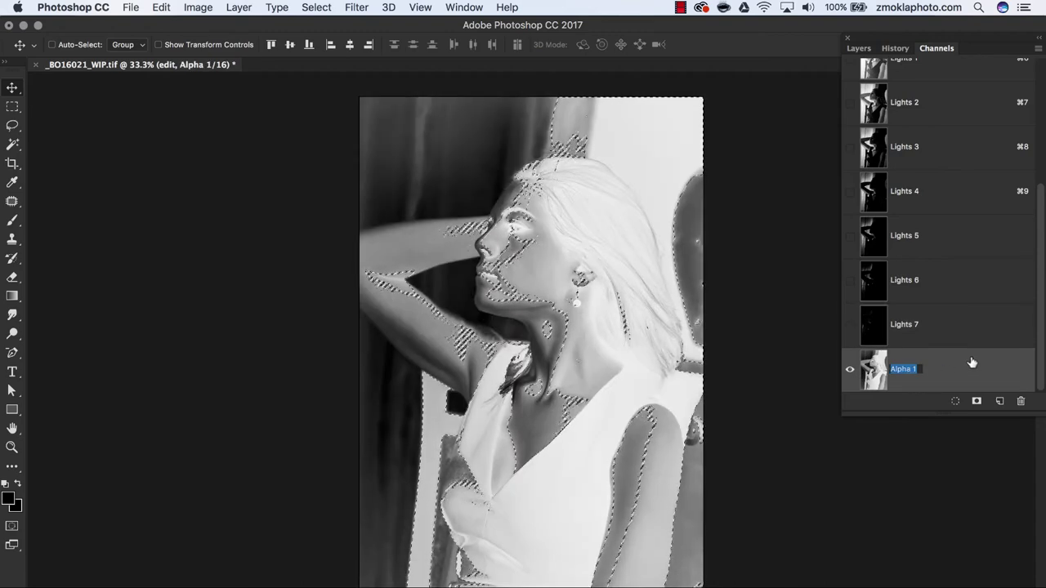
{"action": "type", "text": "Darks"}
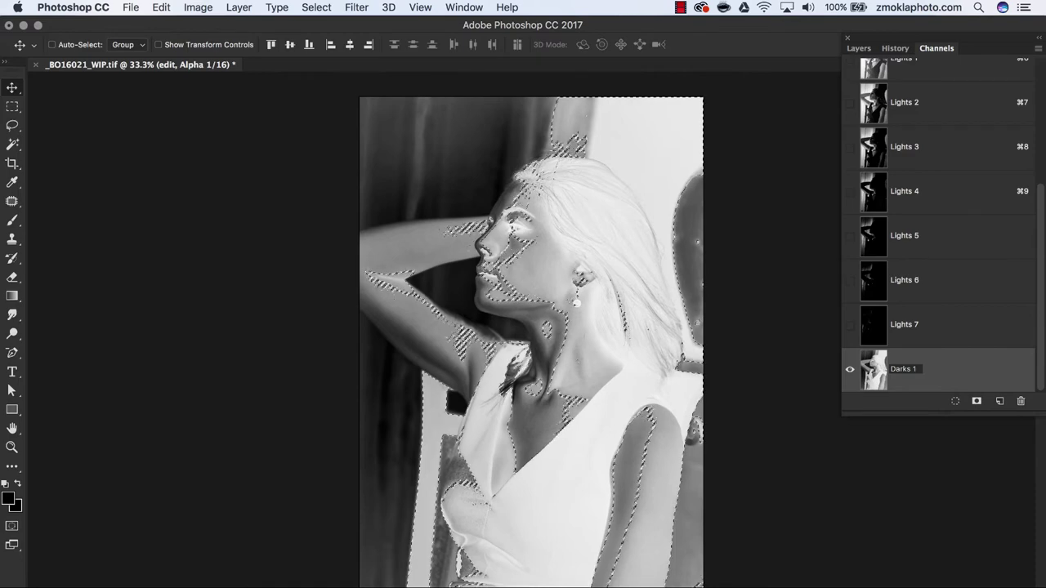
{"action": "key", "text": "Return"}
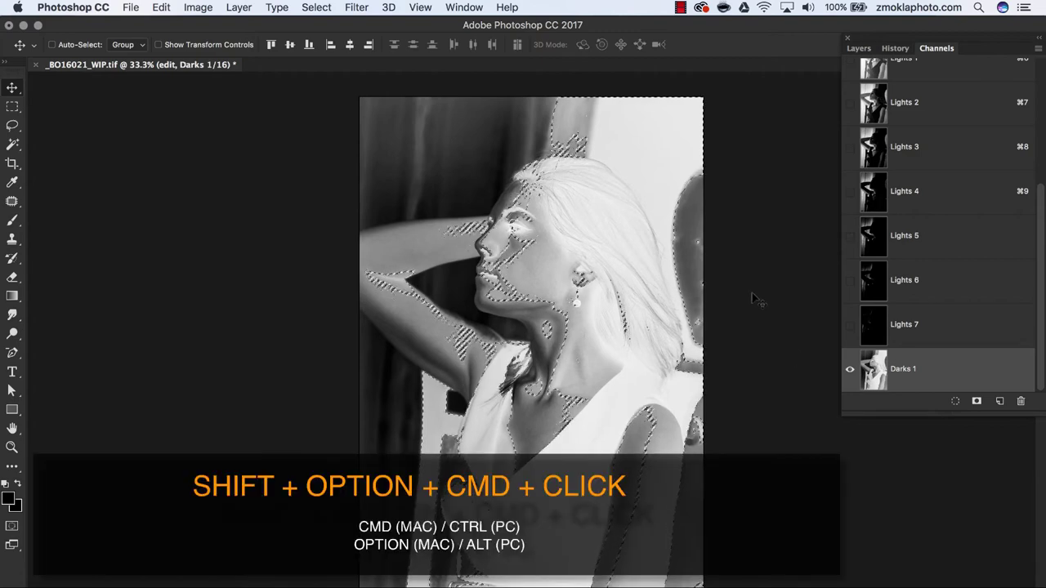
Intersect the selection with Darks 1 and save it as a new channel named Darks 2
{"action": "left_click", "coordinate": [872, 374], "text": "alt+shift+super"}
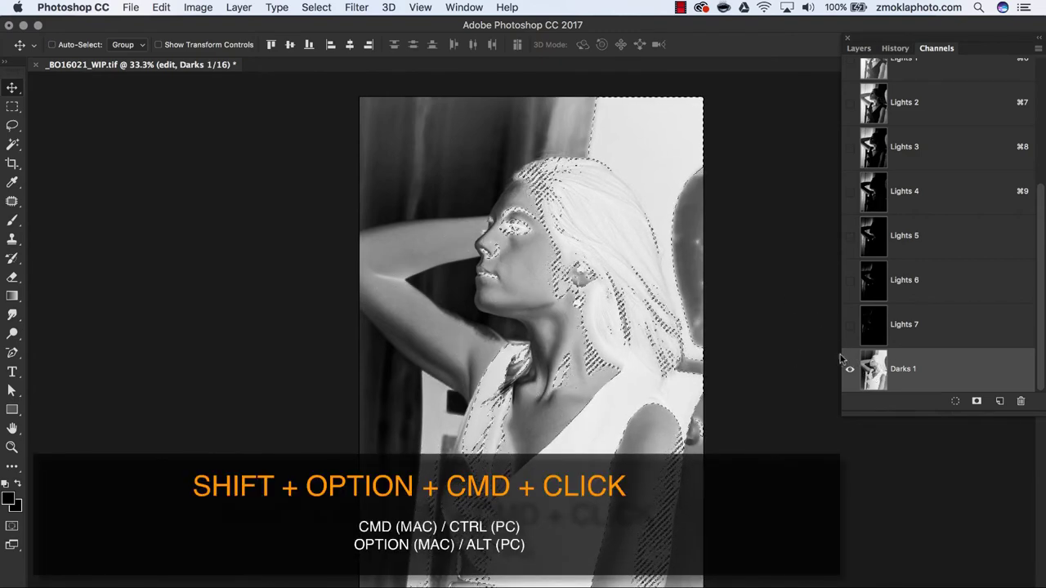
{"action": "left_click", "coordinate": [977, 402]}
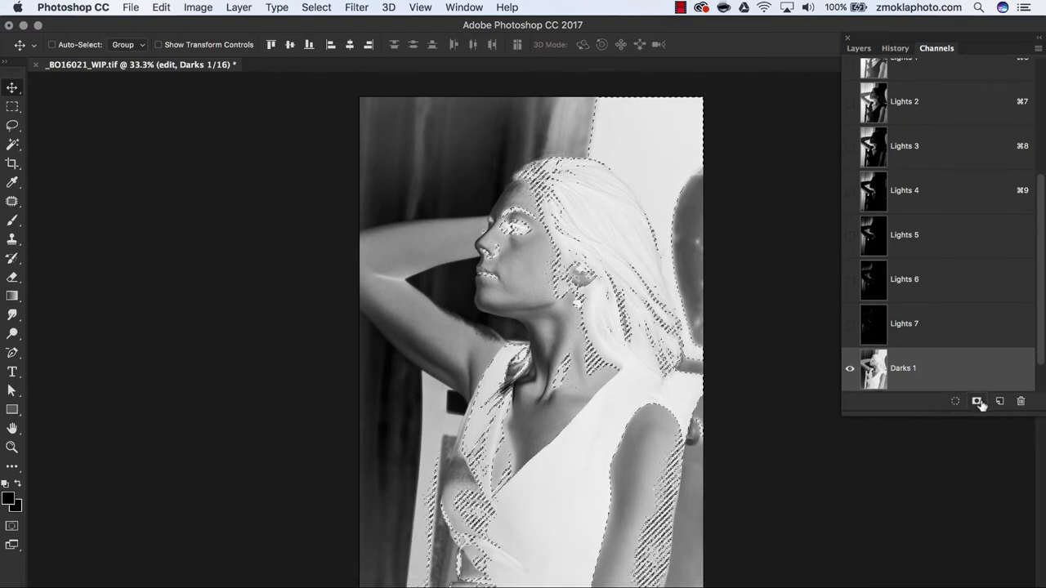
{"action": "scroll", "coordinate": [1005, 359], "scroll_direction": "down", "scroll_amount": 2}
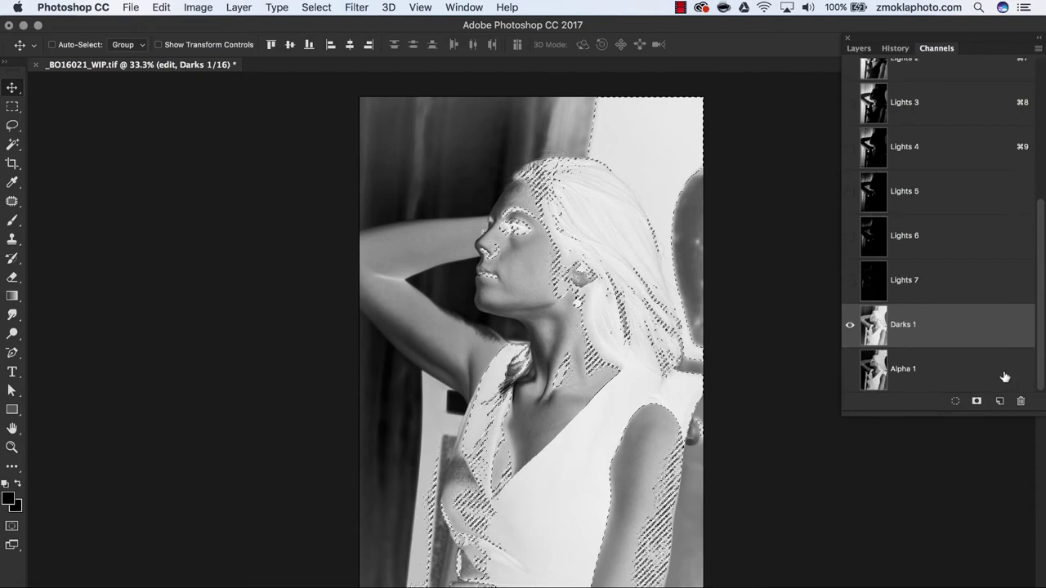
{"action": "double_click", "coordinate": [904, 371]}
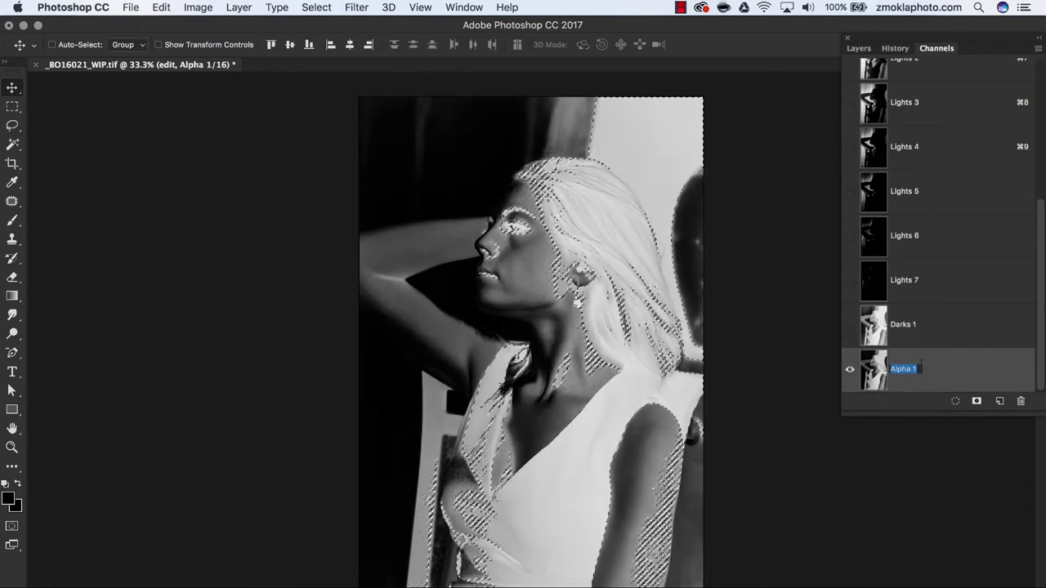
{"action": "type", "text": "Darks 2"}
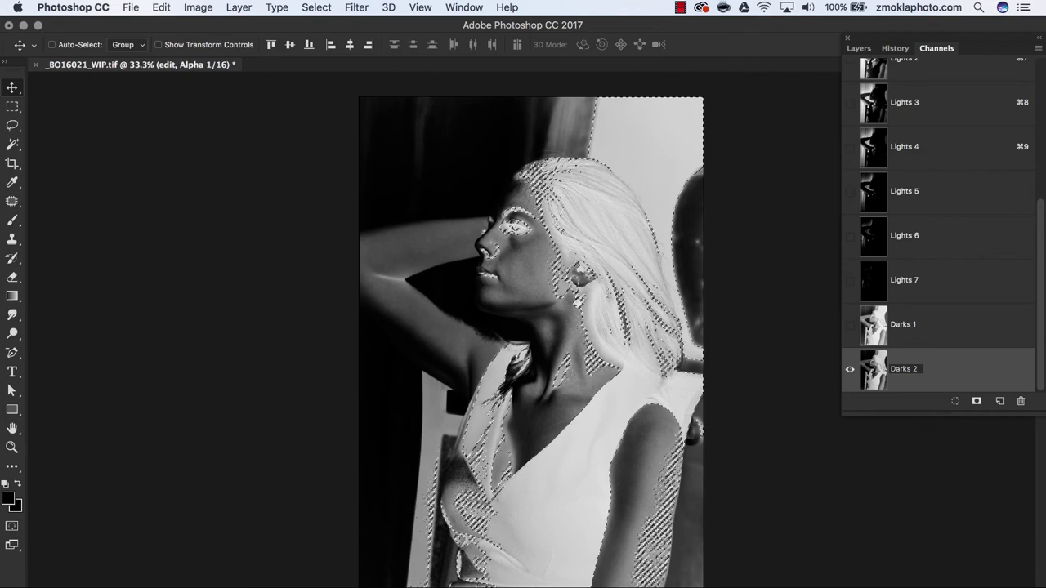
{"action": "key", "text": "Return"}
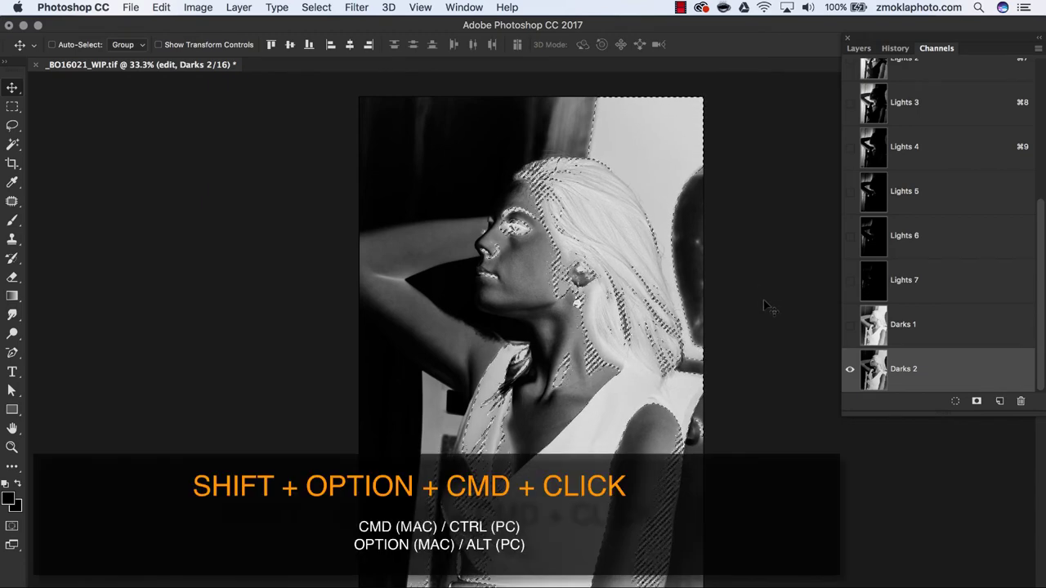
Intersect the selection with Darks 2 and save it as a channel named Darks 3
{"action": "key", "text": "shift+alt+super"}
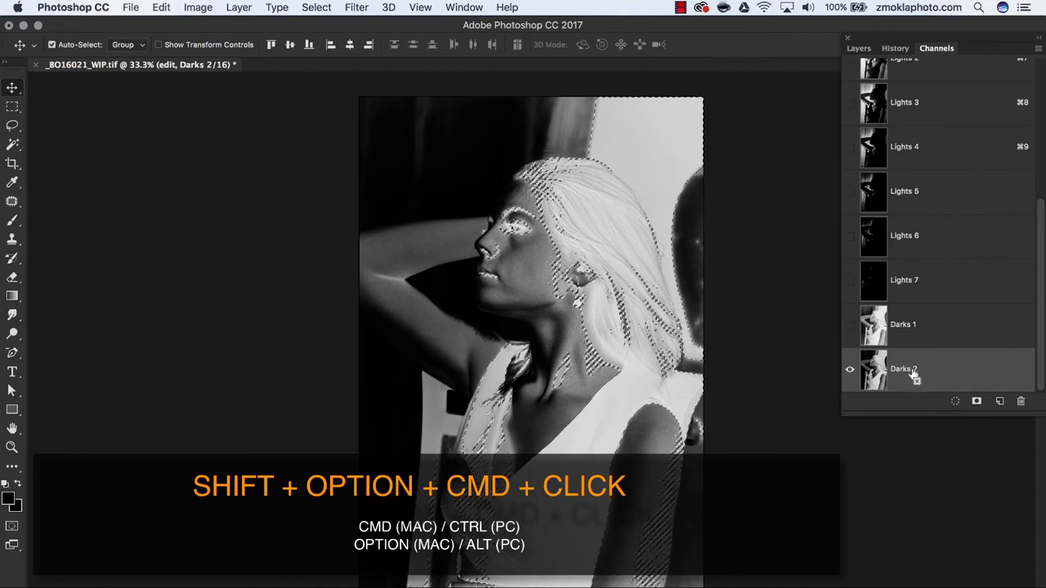
{"action": "left_click", "coordinate": [874, 375], "text": "alt+shift+super"}
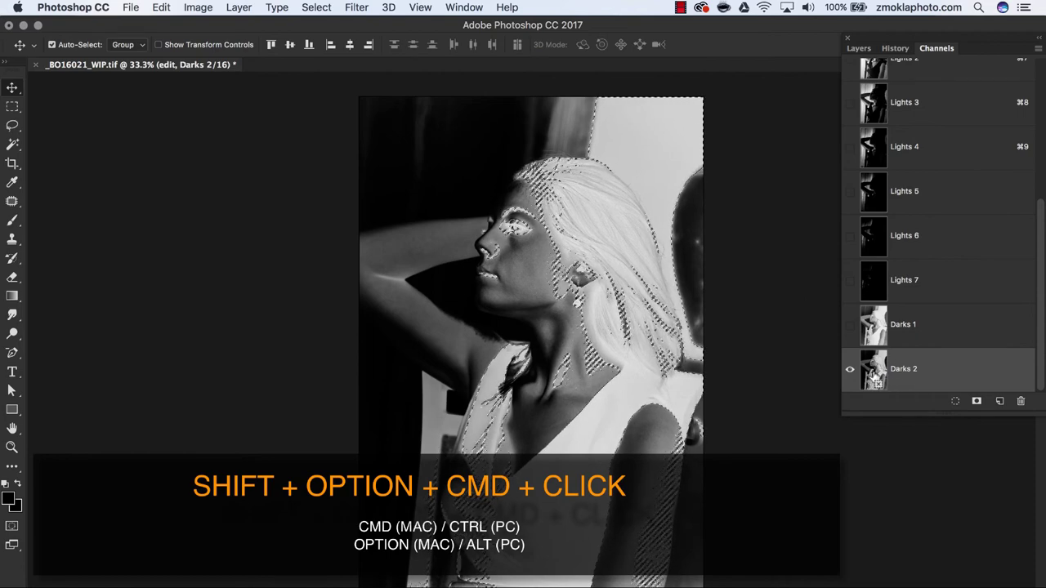
{"action": "left_click", "coordinate": [875, 374], "text": "alt+shift+super"}
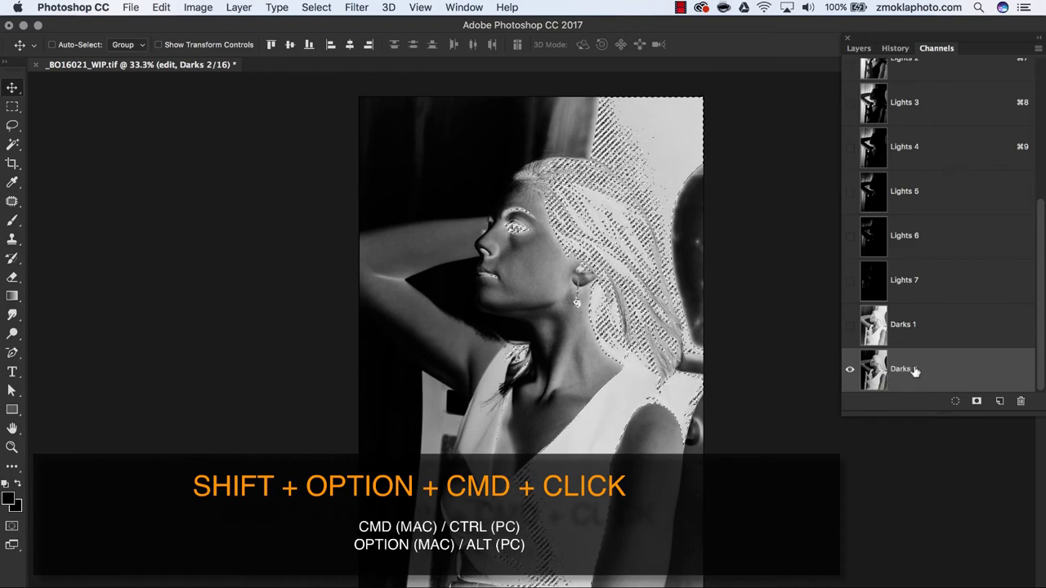
{"action": "left_click", "coordinate": [977, 403]}
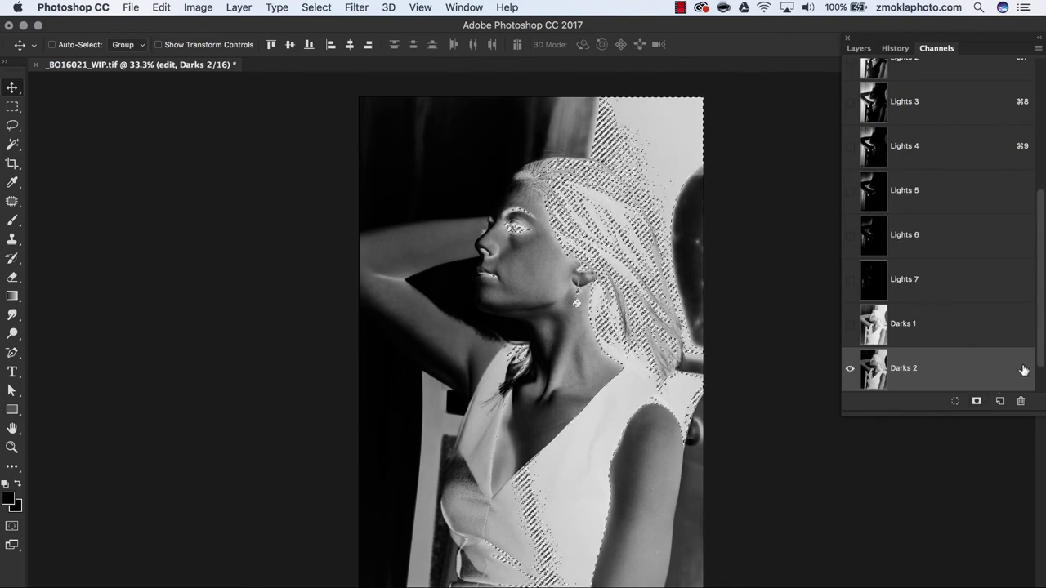
{"action": "left_click_drag", "start_coordinate": [1036, 360], "coordinate": [1038, 390]}
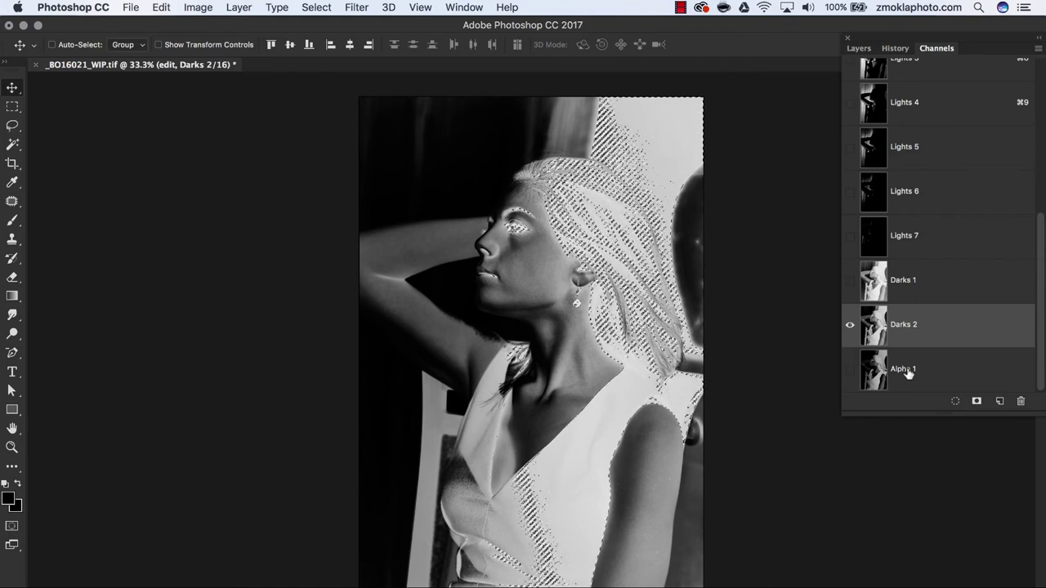
{"action": "double_click", "coordinate": [905, 369]}
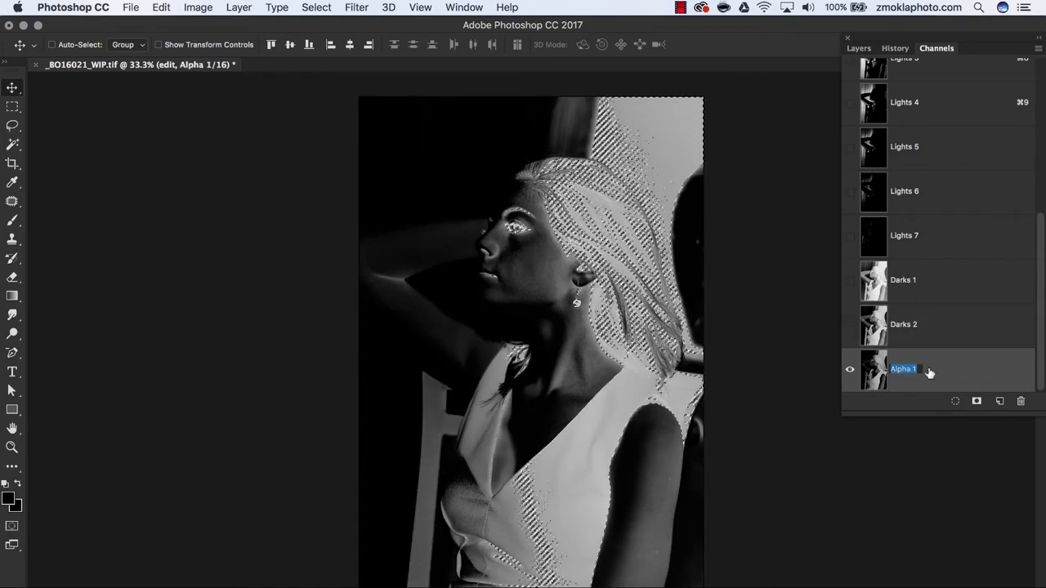
{"action": "type", "text": "Darks 3"}
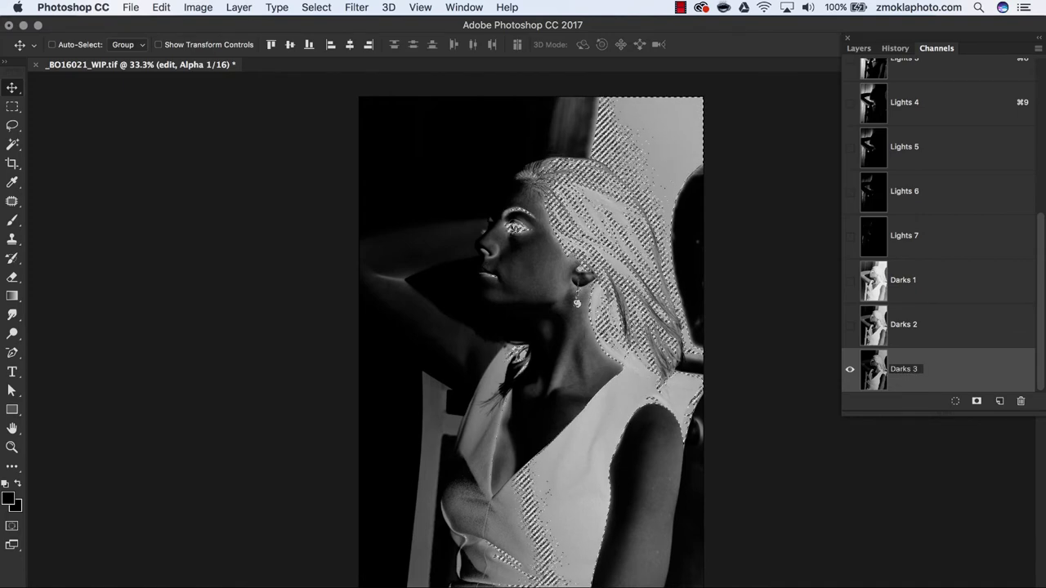
{"action": "key", "text": "Return"}
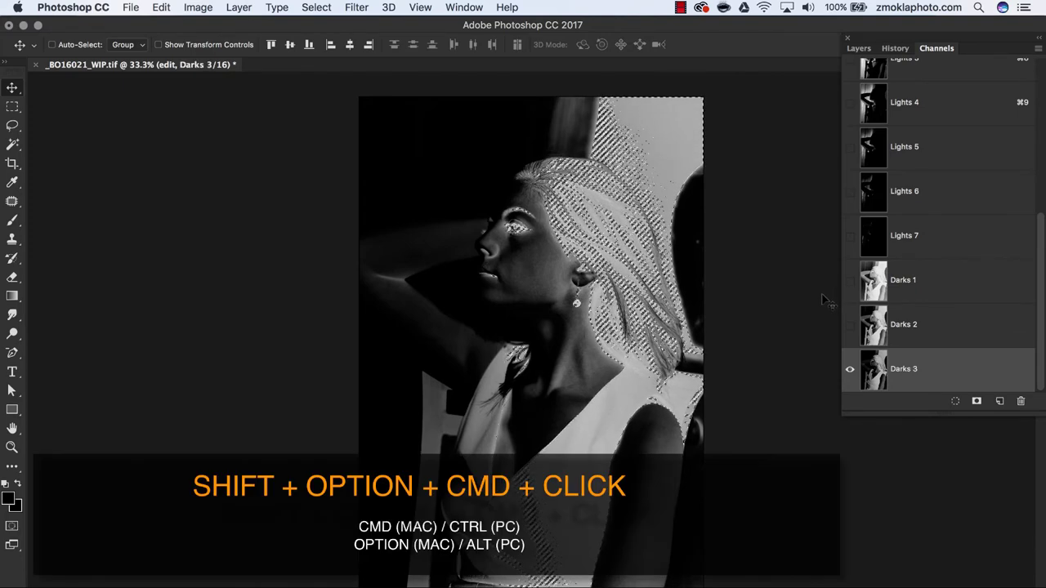
Intersect the selection with Darks 3 and name the resulting channel Darks 4
{"action": "left_click", "coordinate": [874, 372], "text": "alt+shift+super"}
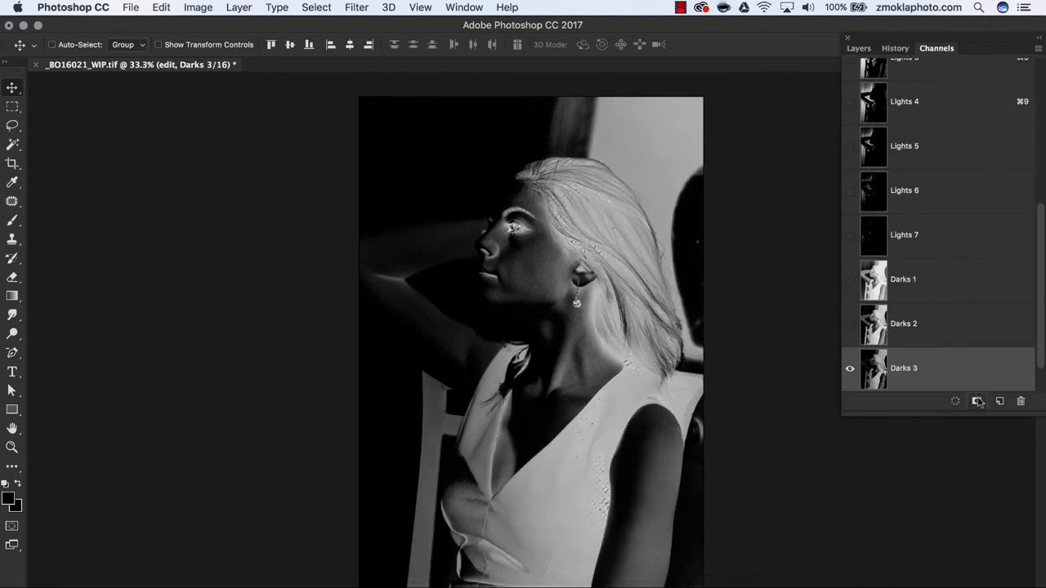
{"action": "scroll", "coordinate": [1040, 352], "scroll_direction": "down", "scroll_amount": 2}
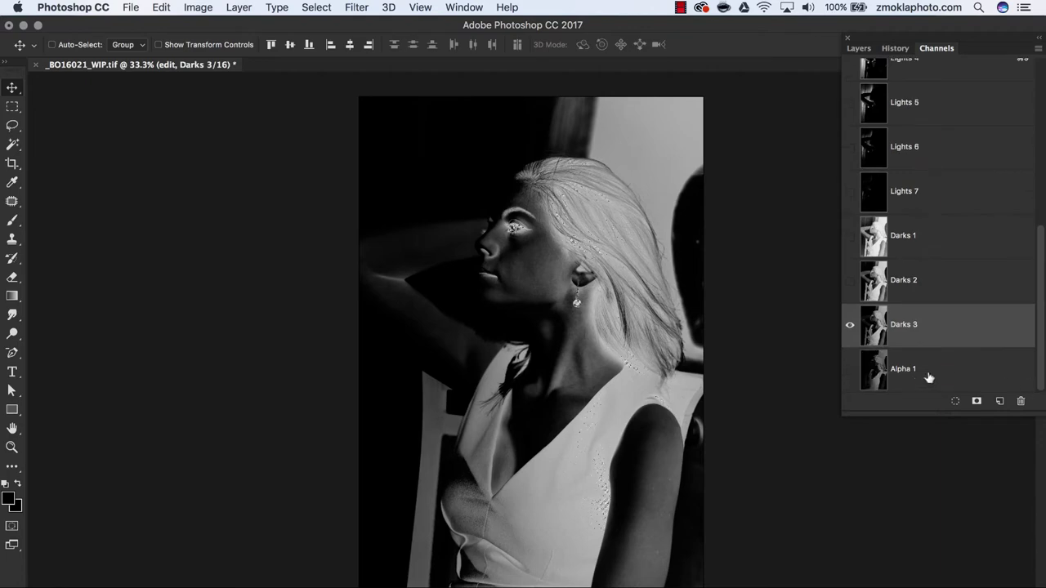
{"action": "double_click", "coordinate": [905, 369]}
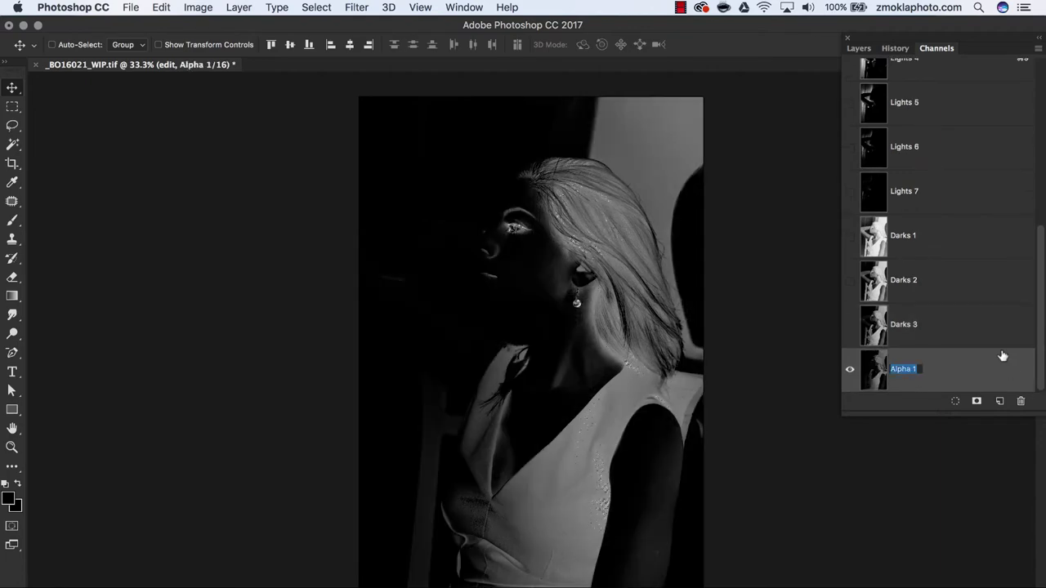
{"action": "type", "text": "Darks 4"}
{"action": "key", "text": "Return"}
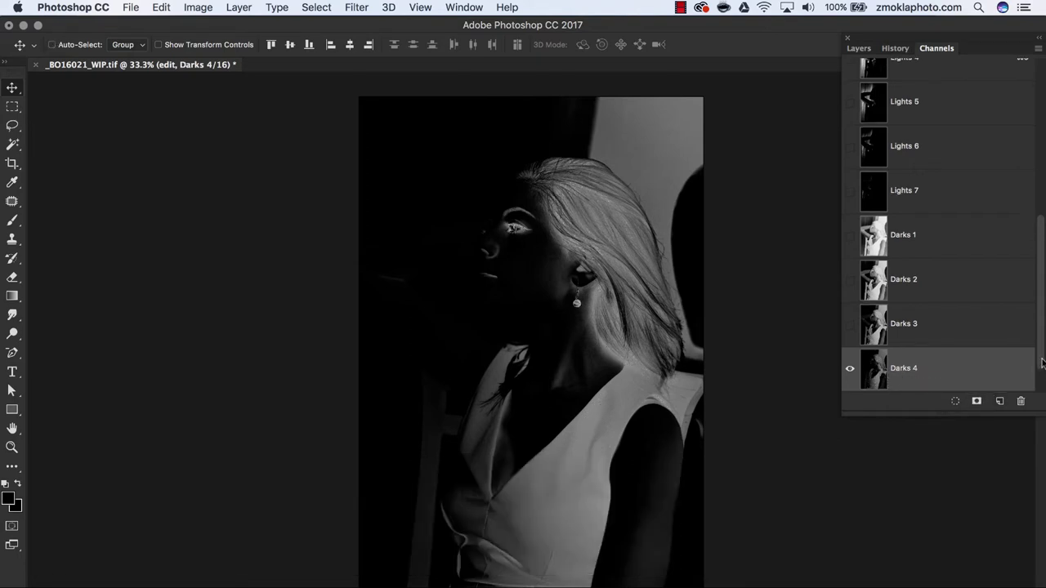
Save the narrowed selection as a new channel named Darks 5
{"action": "left_click", "coordinate": [976, 401]}
{"action": "double_click", "coordinate": [902, 368]}
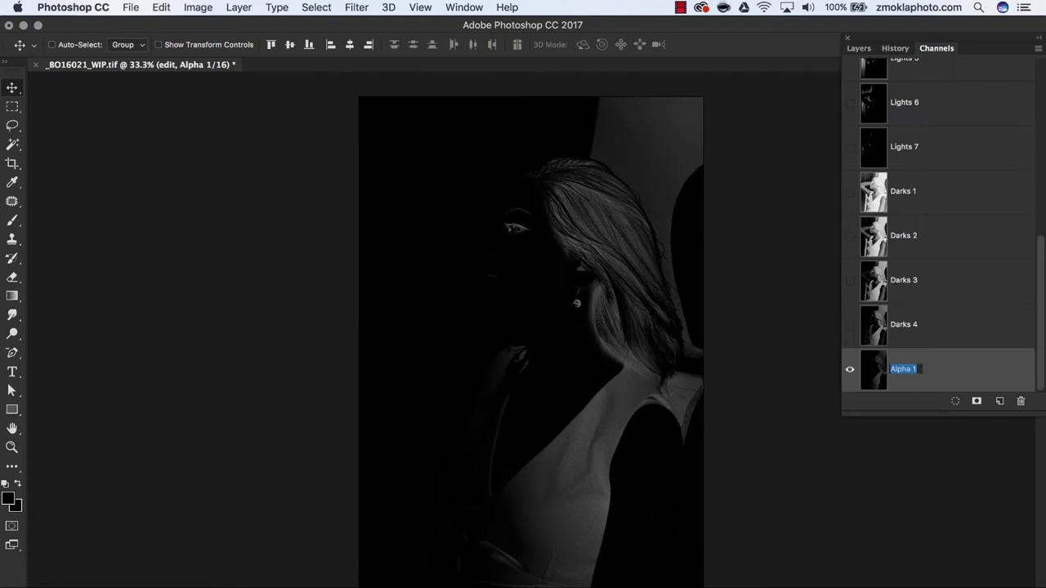
{"action": "type", "text": "Darks 5"}
{"action": "key", "text": "Return"}
Intersect the selection with Darks 5, dismiss the warning, and save it as channel Darks 6
{"action": "left_click", "coordinate": [872, 372], "text": "alt+shift+super"}
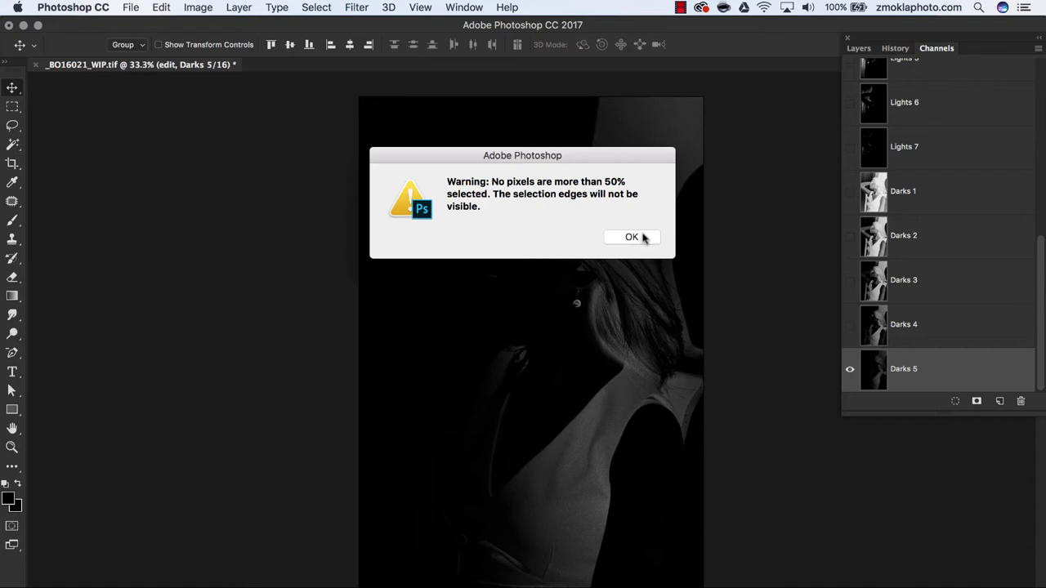
{"action": "left_click", "coordinate": [632, 237]}
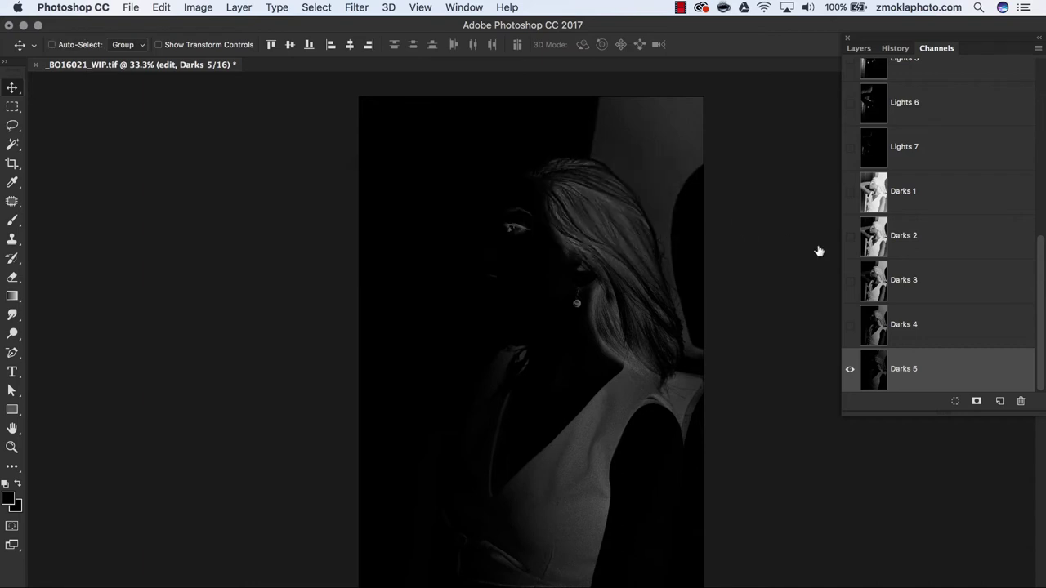
{"action": "left_click", "coordinate": [976, 402]}
{"action": "left_click_drag", "start_coordinate": [1042, 364], "coordinate": [1039, 390]}
{"action": "scroll", "coordinate": [1040, 391], "scroll_direction": "down", "scroll_amount": 1}
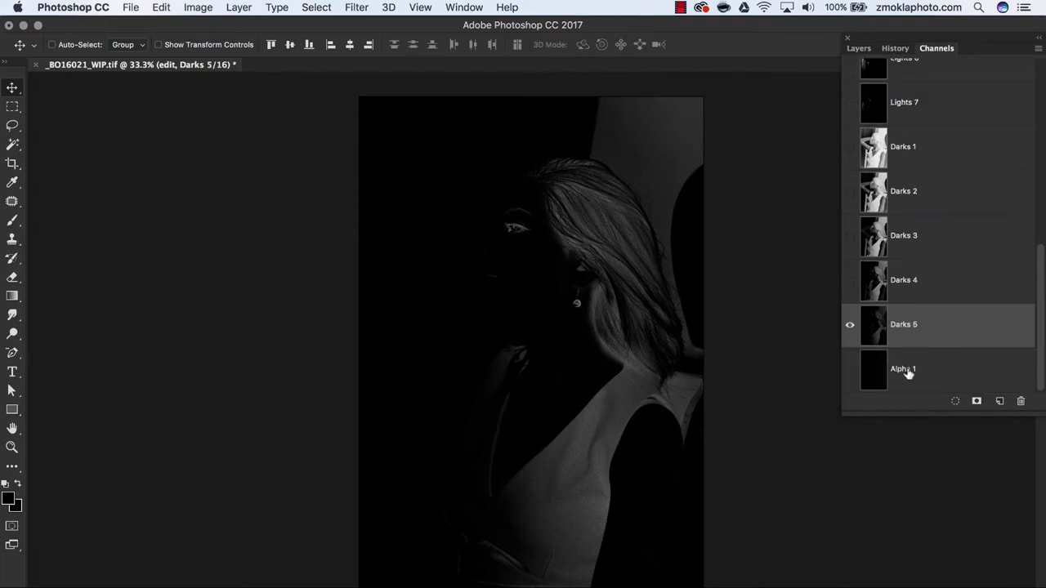
{"action": "double_click", "coordinate": [907, 371]}
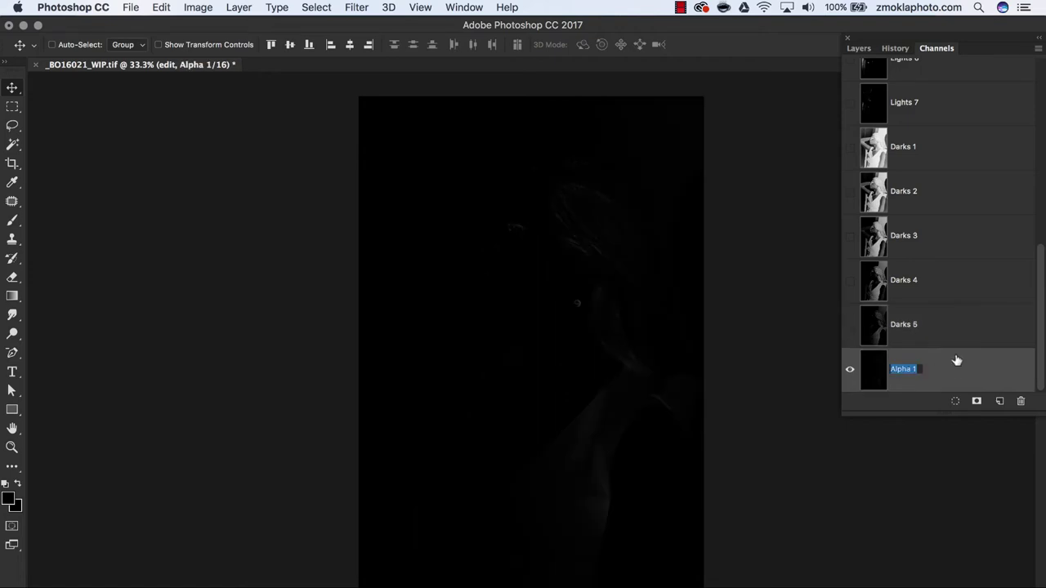
{"action": "type", "text": "Darks 6"}
{"action": "key", "text": "Return"}
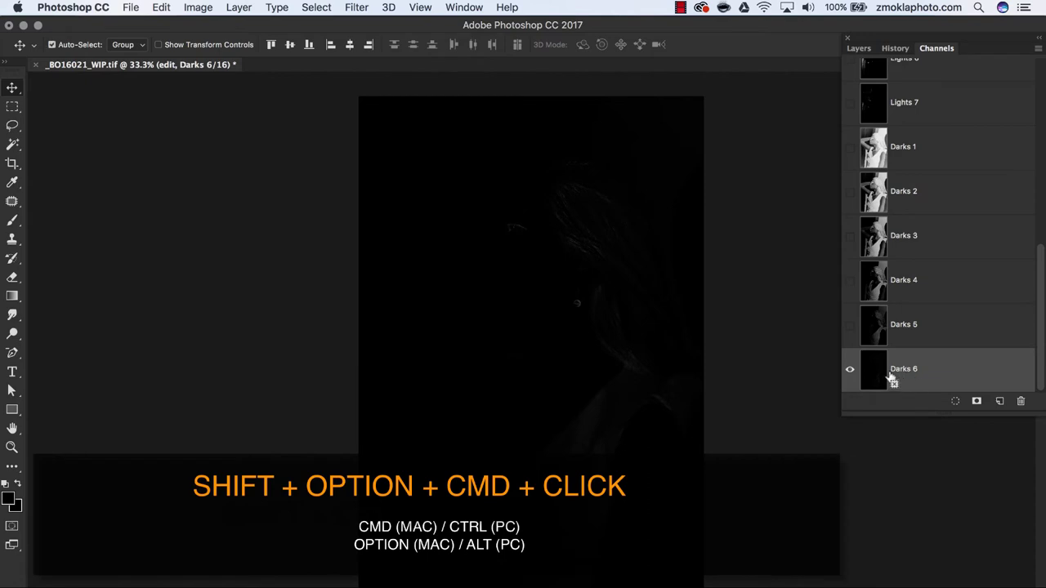
Intersect the selection with Darks 6, dismiss the warning, and save it as channel Darks 7
{"action": "left_click", "coordinate": [874, 380], "text": "alt+shift+super"}
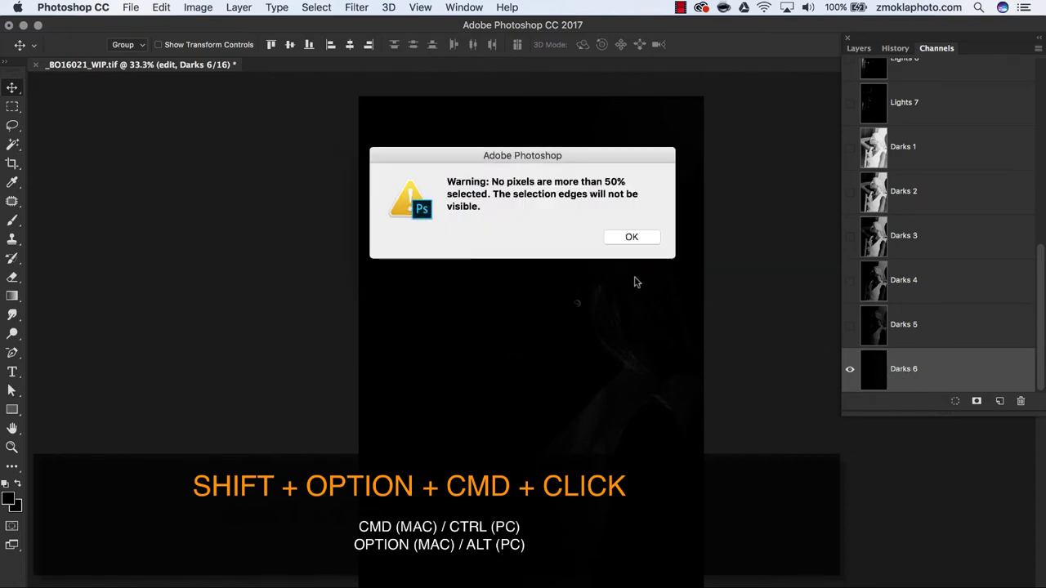
{"action": "left_click", "coordinate": [631, 237]}
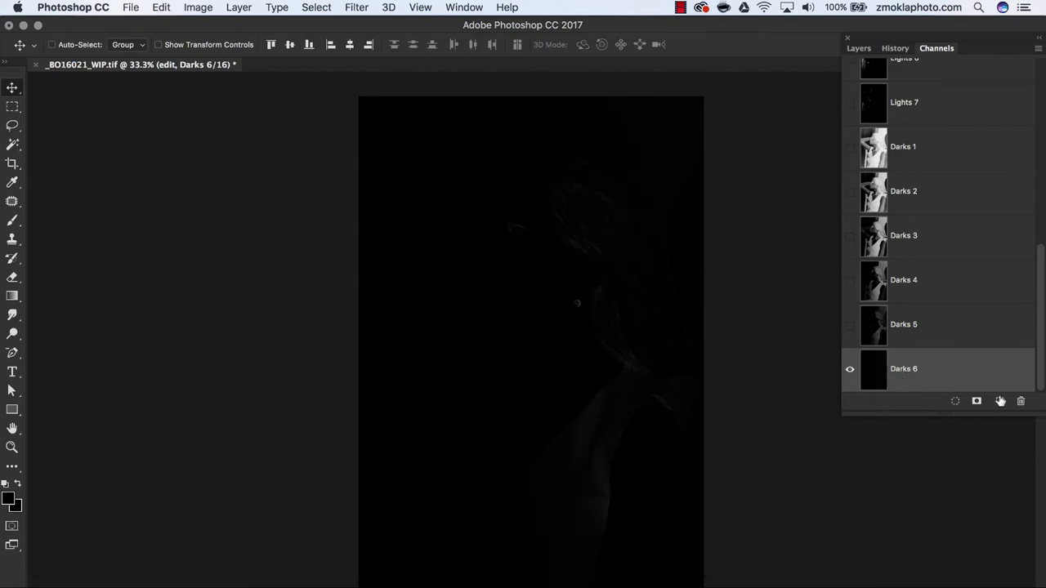
{"action": "left_click", "coordinate": [976, 401]}
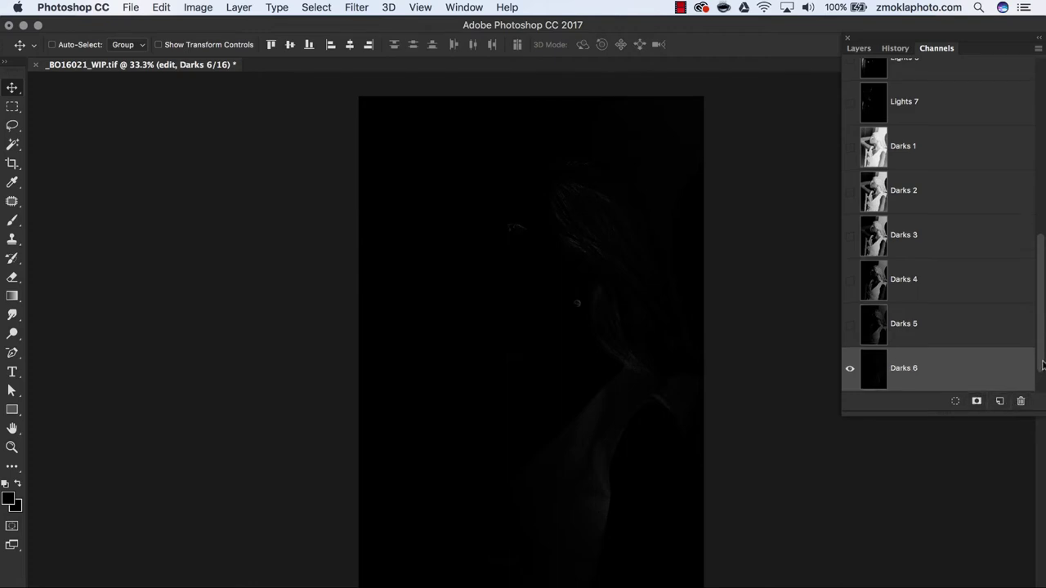
{"action": "scroll", "coordinate": [1039, 377], "scroll_direction": "down", "scroll_amount": 1}
{"action": "double_click", "coordinate": [904, 368]}
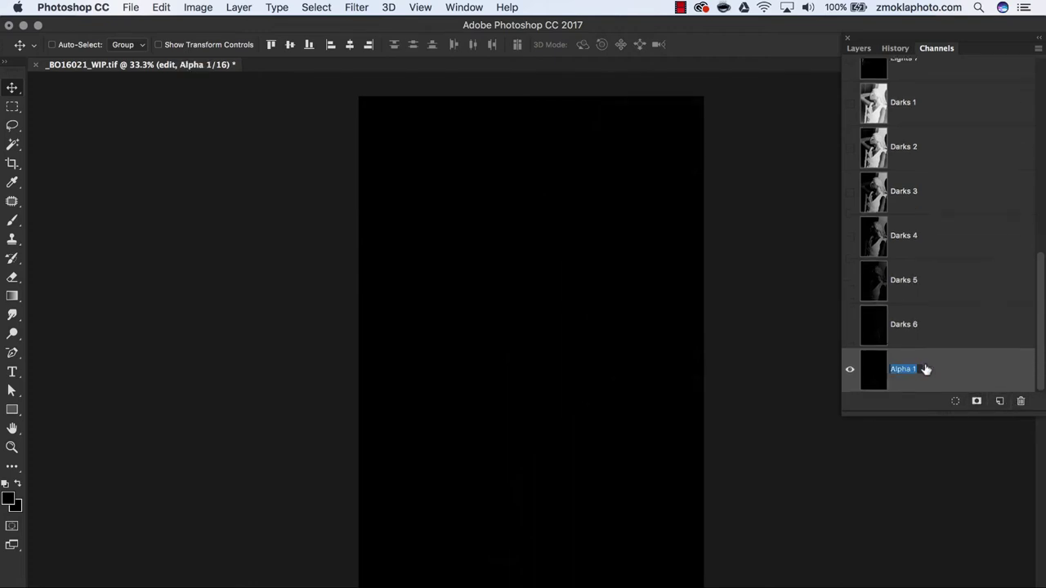
{"action": "type", "text": "Darks 7"}
{"action": "key", "text": "Return"}
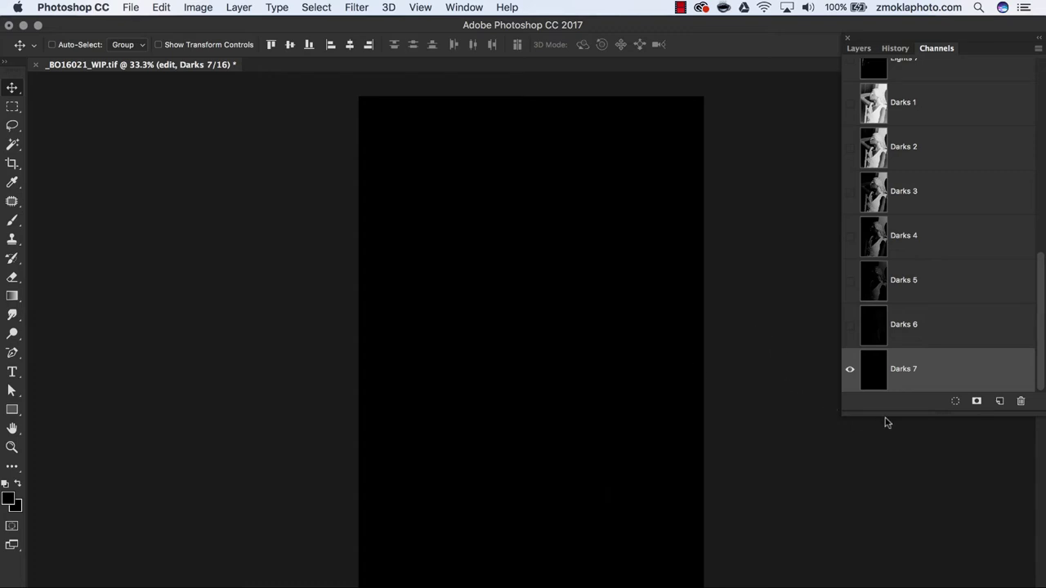
Enlarge the Channels panel so more channel rows are visible
{"action": "left_click_drag", "start_coordinate": [884, 415], "coordinate": [871, 490]}
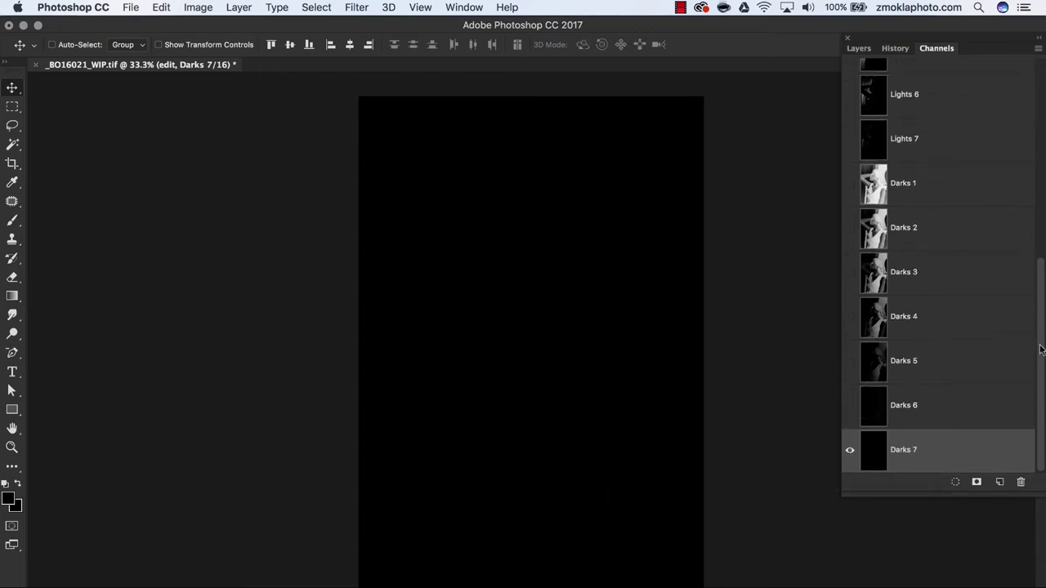
{"action": "scroll", "coordinate": [1039, 349], "scroll_direction": "up", "scroll_amount": 5}
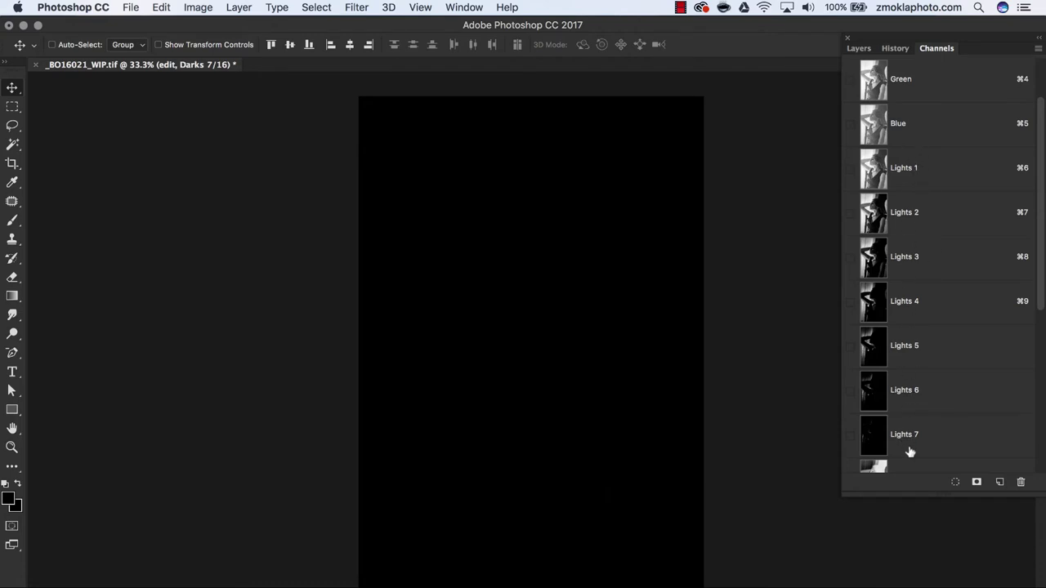
{"action": "scroll", "coordinate": [1041, 186], "scroll_direction": "down", "scroll_amount": 5}
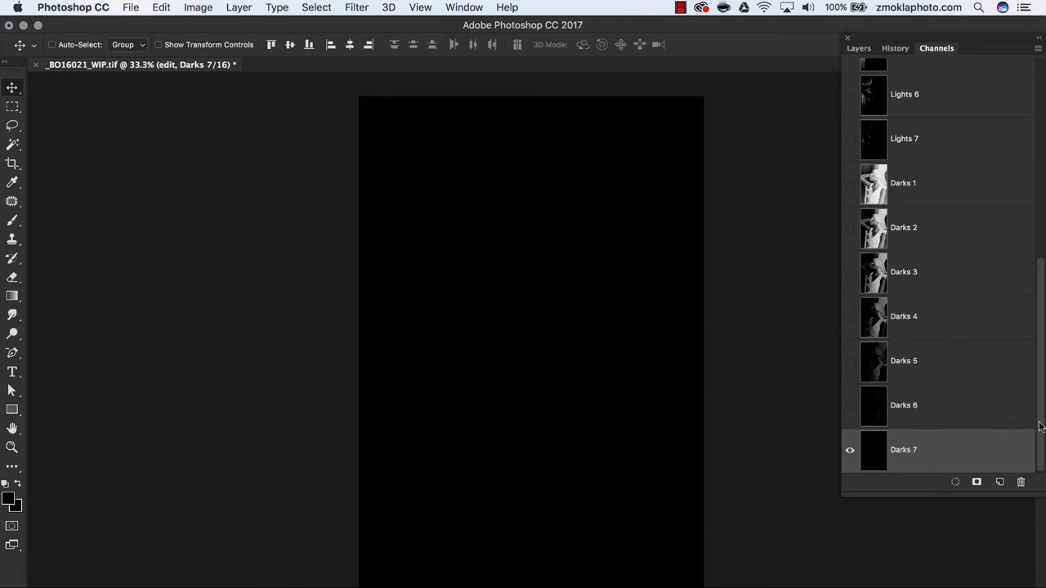
{"action": "left_click_drag", "start_coordinate": [1039, 424], "coordinate": [1043, 229]}
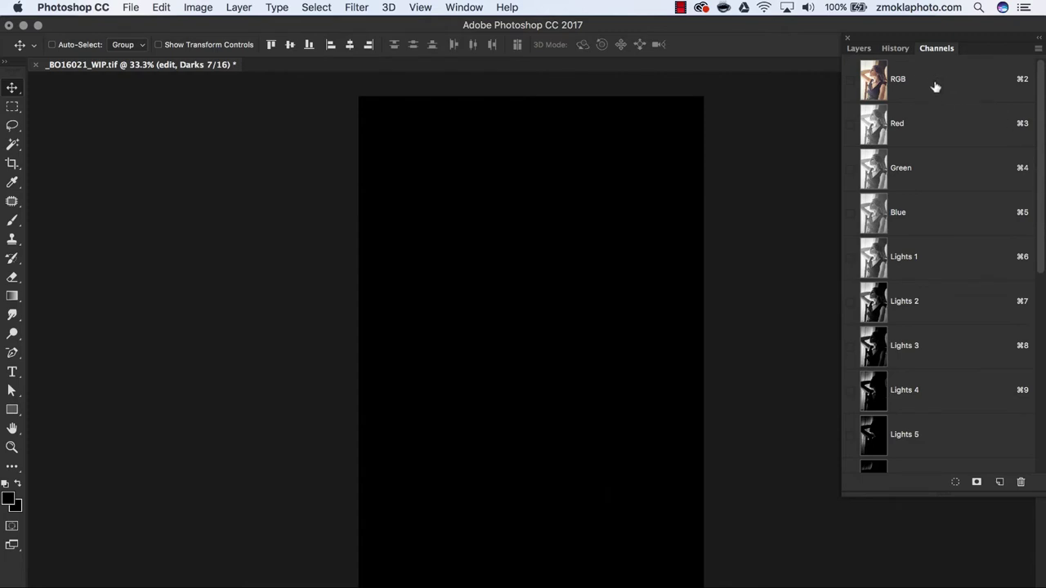
Select the whole RGB image, subtract Lights 1 and Darks 1, and save it as a channel
{"action": "left_click", "coordinate": [872, 82]}
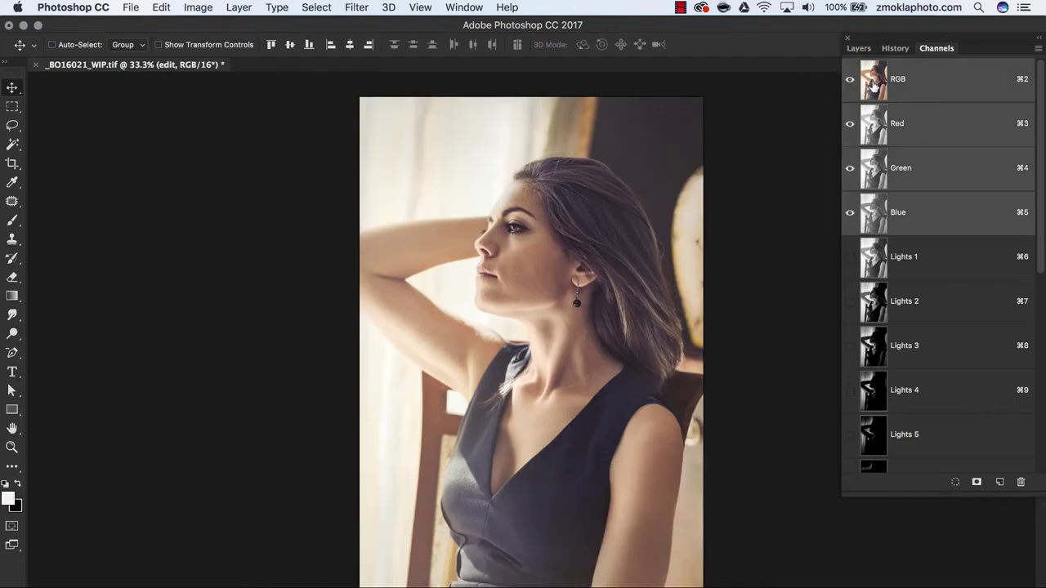
{"action": "key", "text": "super+a"}
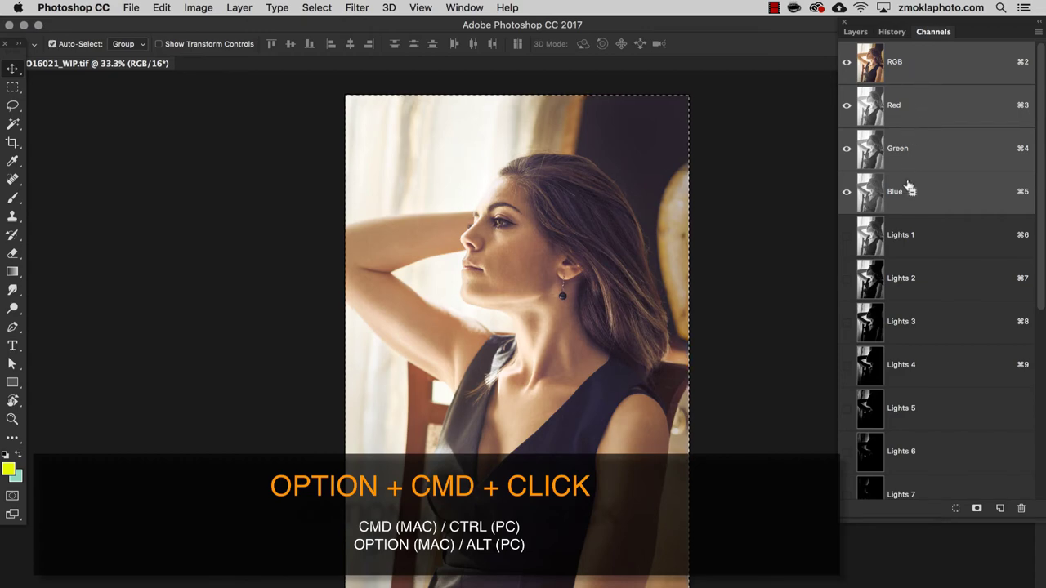
{"action": "left_click", "coordinate": [903, 237], "text": "alt+super"}
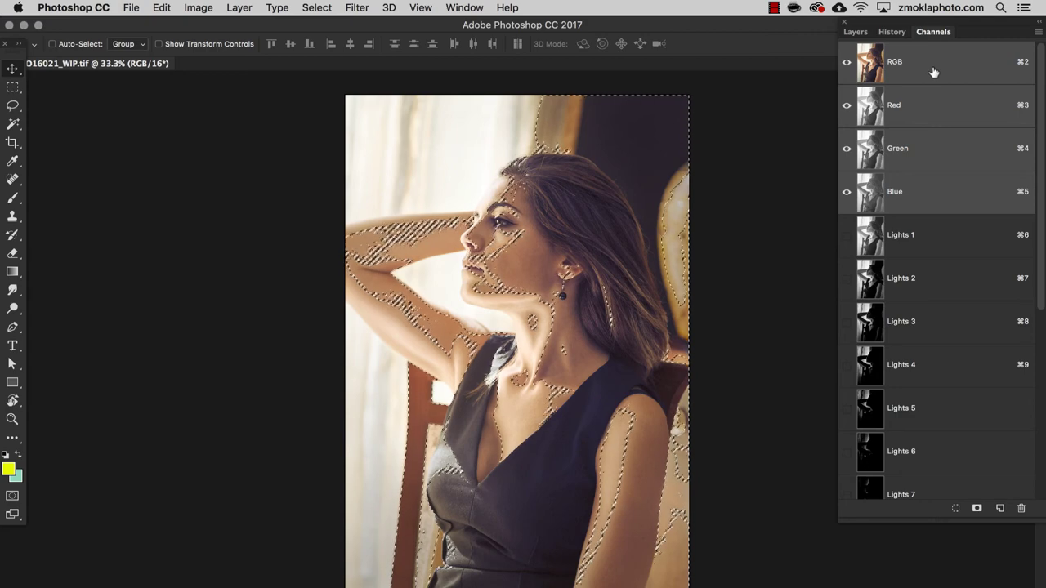
{"action": "scroll", "coordinate": [926, 228], "scroll_direction": "down", "scroll_amount": 10}
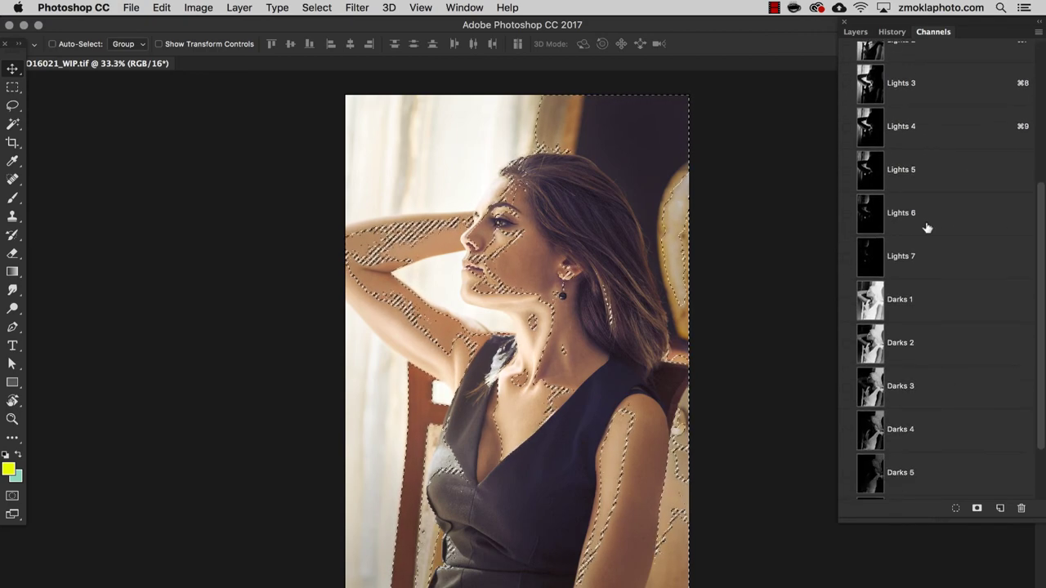
{"action": "scroll", "coordinate": [926, 228], "scroll_direction": "down", "scroll_amount": 3}
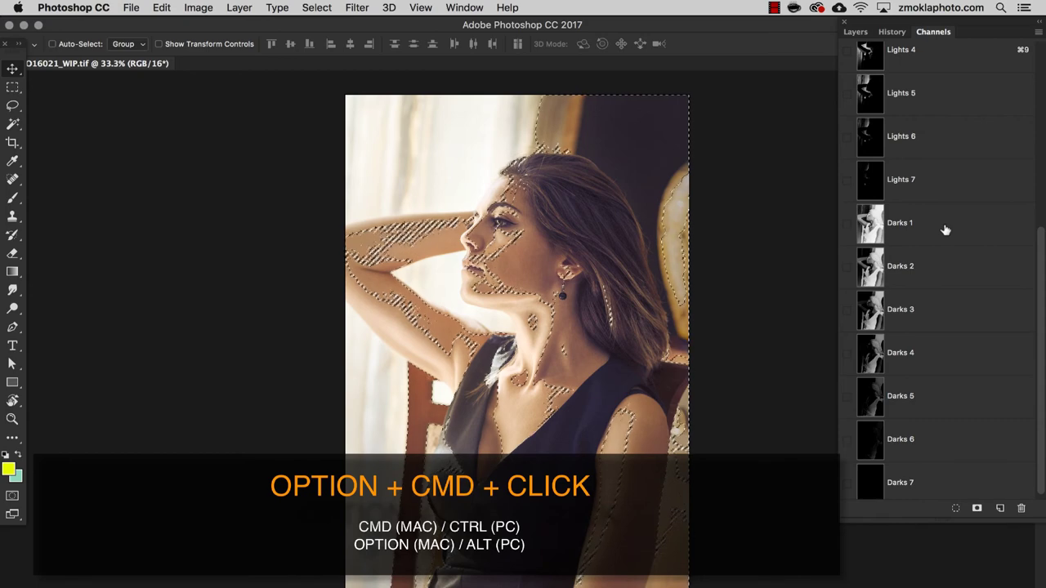
{"action": "left_click", "coordinate": [946, 231], "text": "alt+super"}
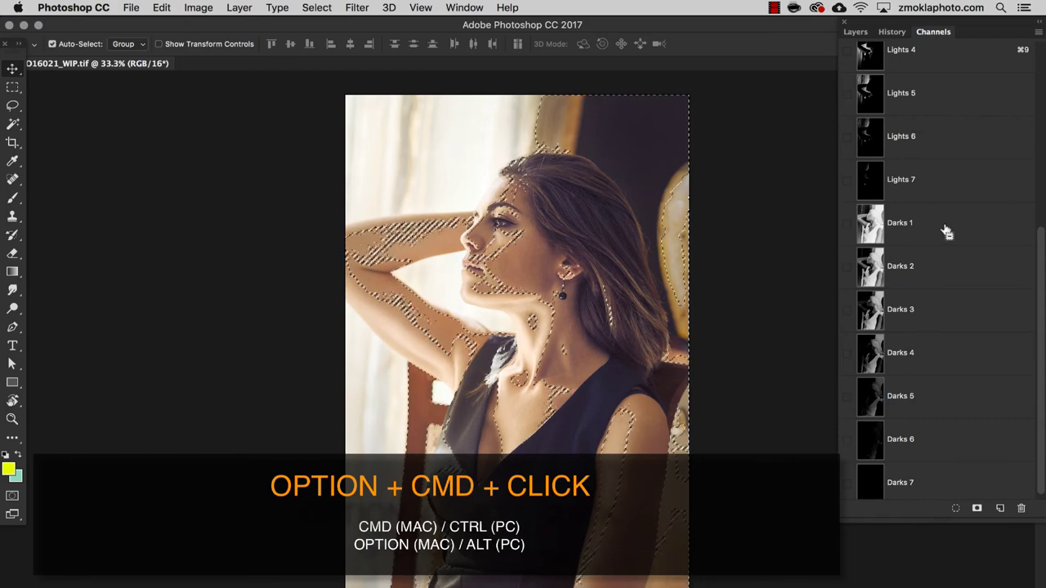
{"action": "left_click", "coordinate": [946, 231], "text": "alt+super"}
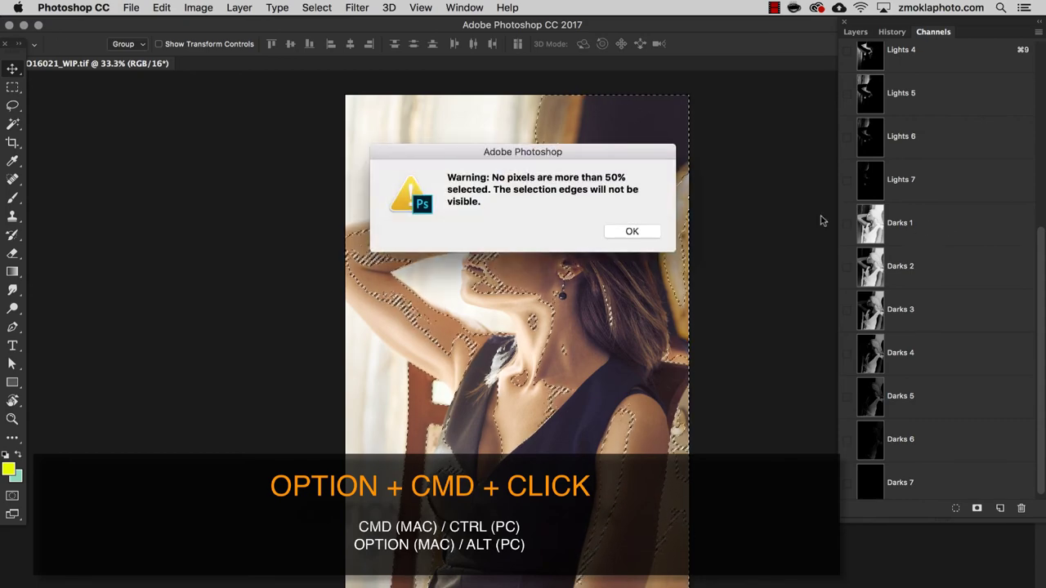
{"action": "left_click", "coordinate": [632, 231]}
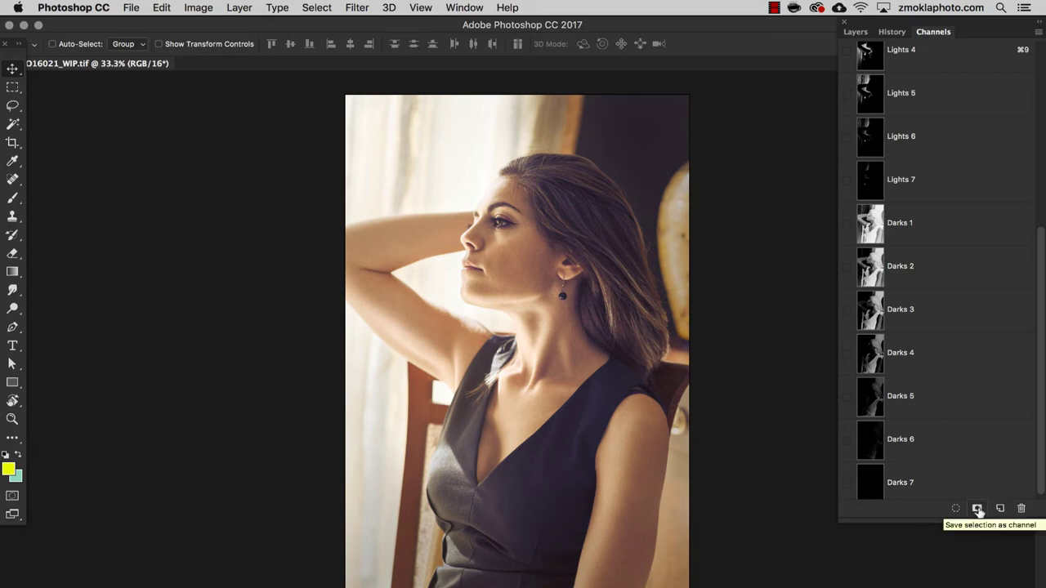
{"action": "left_click", "coordinate": [977, 508]}
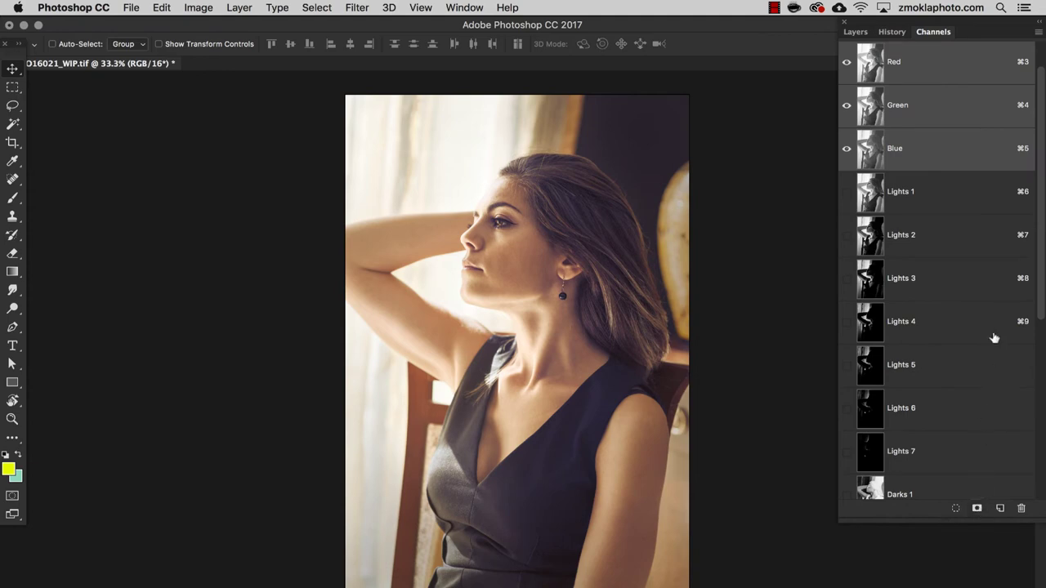
{"action": "scroll", "coordinate": [992, 338], "scroll_direction": "down", "scroll_amount": 5}
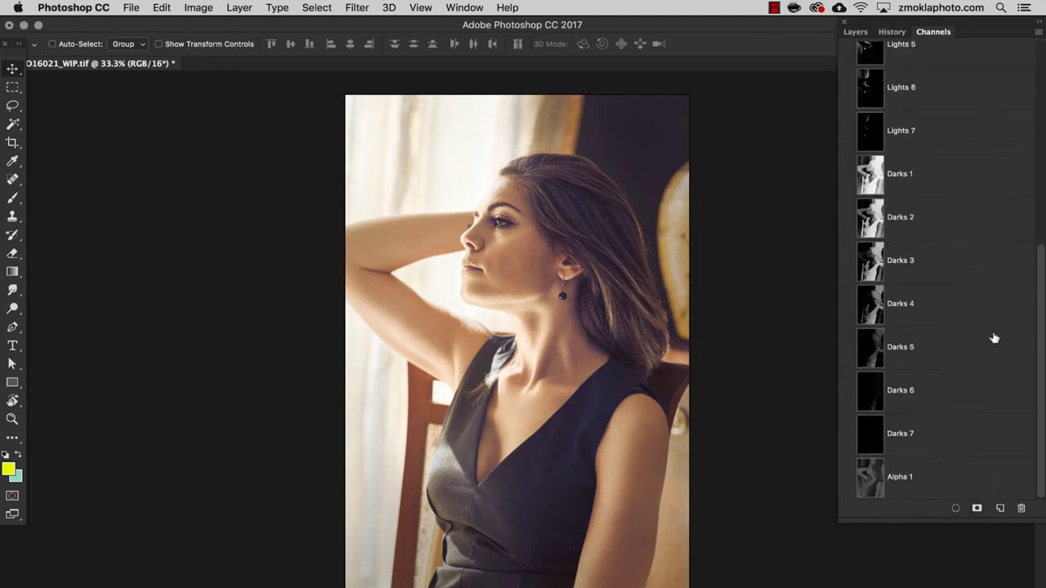
Rename the new Alpha 1 channel to M1
{"action": "left_click", "coordinate": [889, 479]}
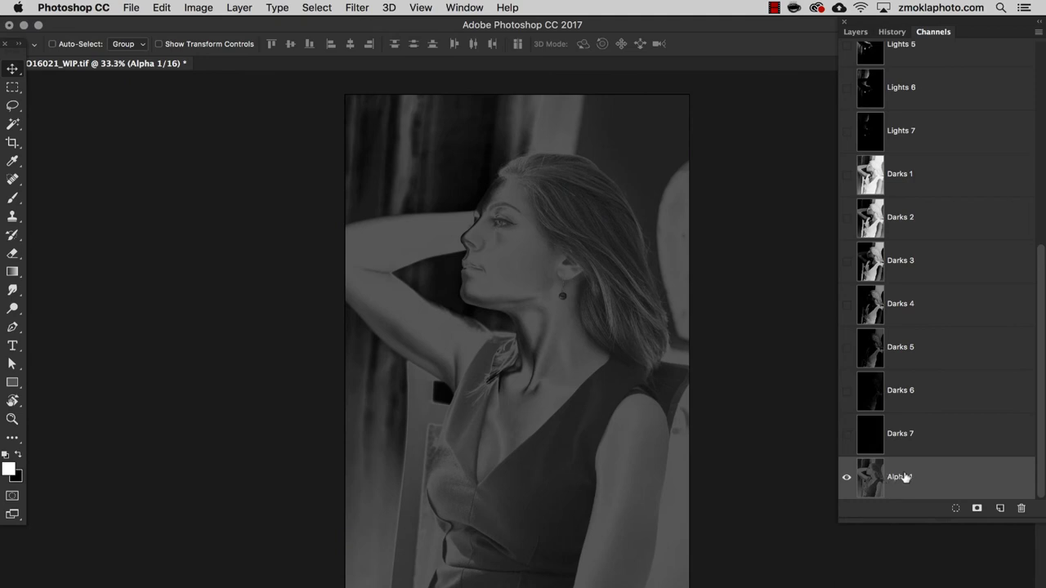
{"action": "double_click", "coordinate": [904, 477]}
{"action": "type", "text": "M1"}
{"action": "key", "text": "Return"}
Return to the RGB composite and load a selection from its thumbnail
{"action": "scroll", "coordinate": [925, 479], "scroll_direction": "up", "scroll_amount": 8}
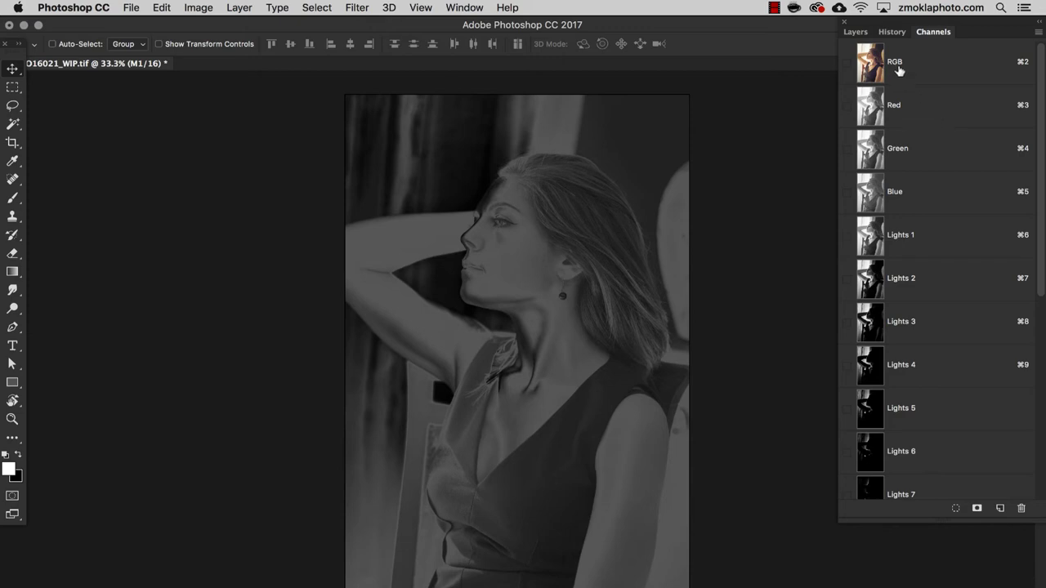
{"action": "left_click", "coordinate": [869, 62]}
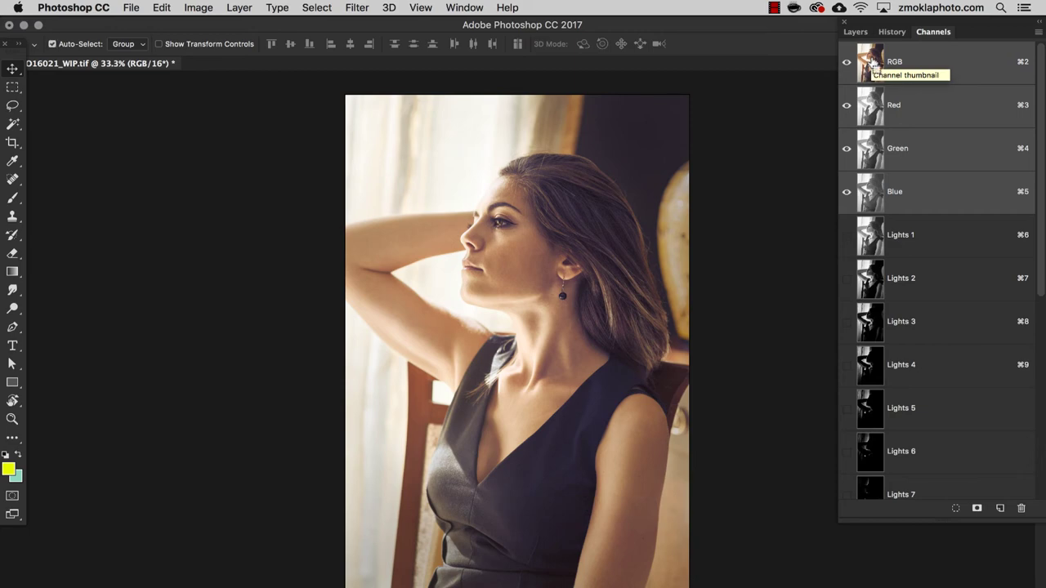
{"action": "left_click", "coordinate": [872, 63], "text": "super"}
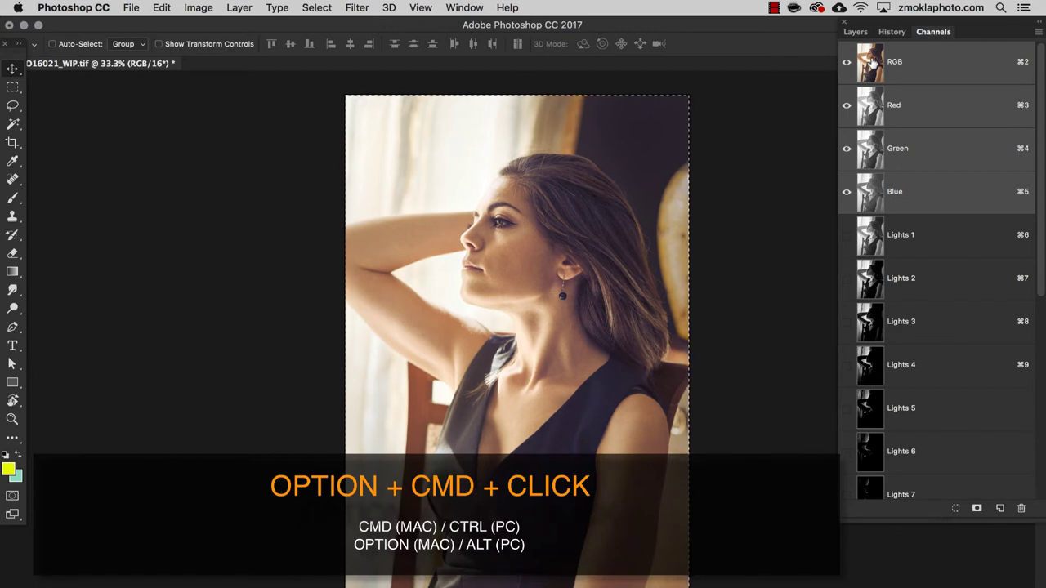
Subtract Lights 2 and Darks 2 from the selection and save it as channel M2
{"action": "left_click", "coordinate": [907, 278], "text": "alt+super"}
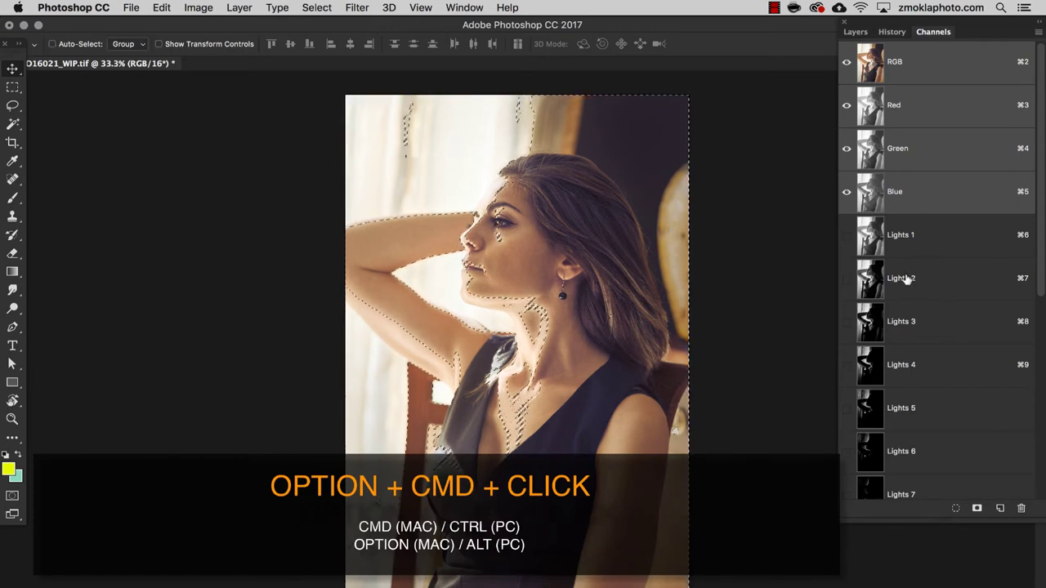
{"action": "scroll", "coordinate": [958, 290], "scroll_direction": "down", "scroll_amount": 5}
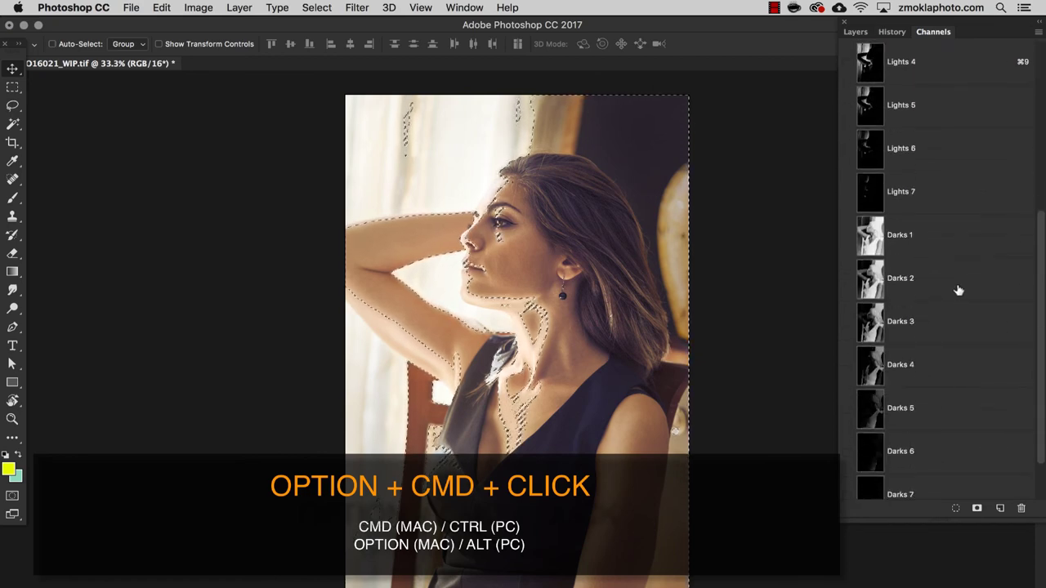
{"action": "left_click", "coordinate": [921, 280], "text": "alt+super"}
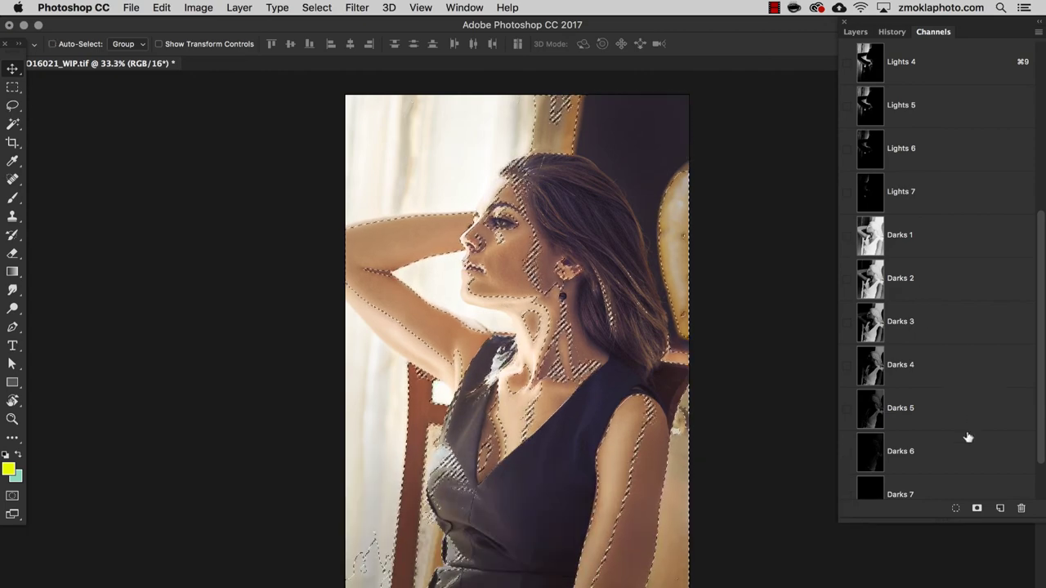
{"action": "left_click", "coordinate": [977, 508]}
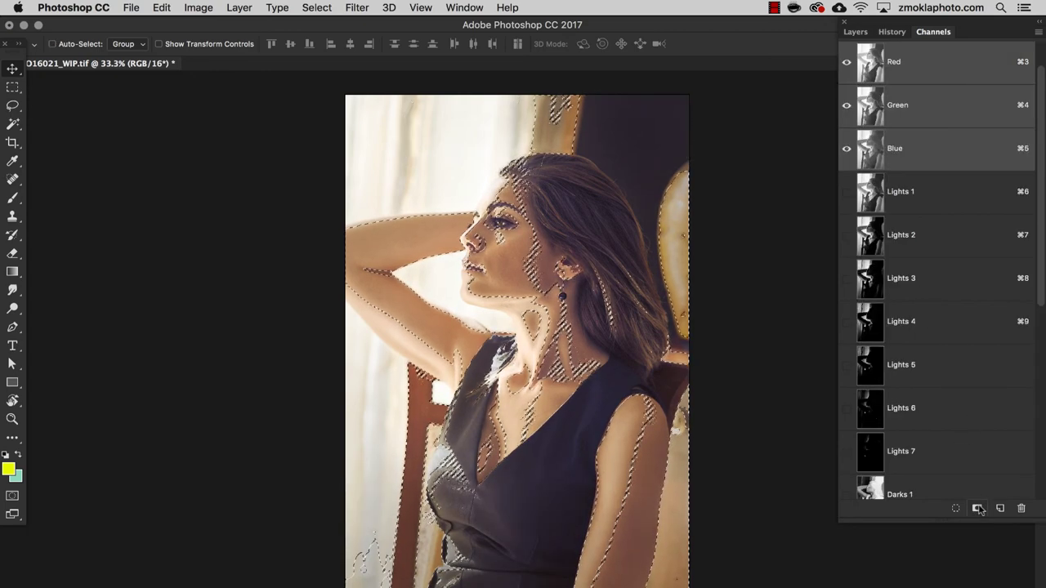
{"action": "scroll", "coordinate": [983, 387], "scroll_direction": "down", "scroll_amount": 9}
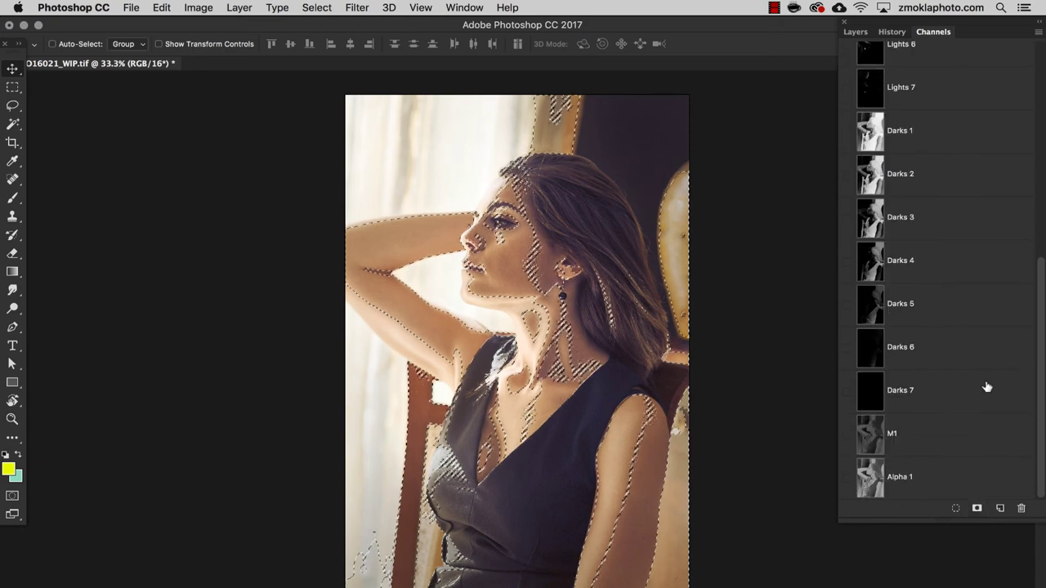
{"action": "double_click", "coordinate": [898, 476]}
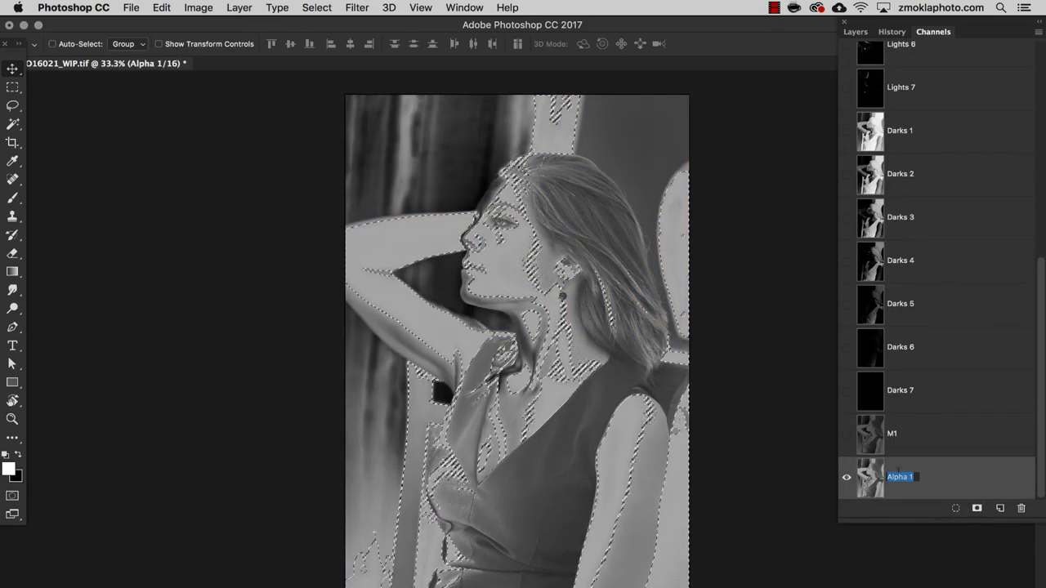
{"action": "type", "text": "M2"}
{"action": "key", "text": "Return"}
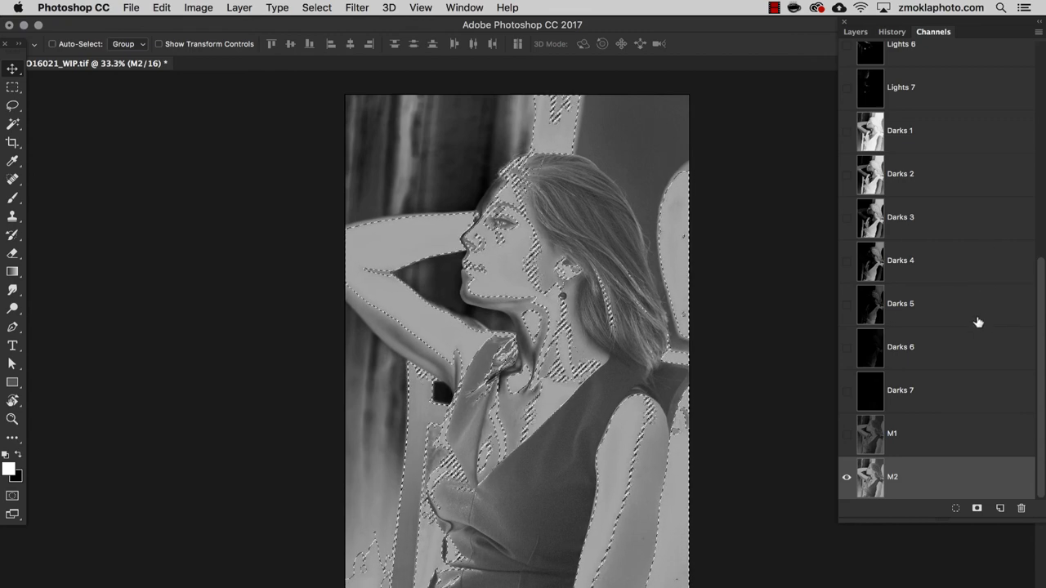
Deselect on the M1 mask, preview the M2 channel, then switch back to RGB
{"action": "left_click", "coordinate": [918, 441]}
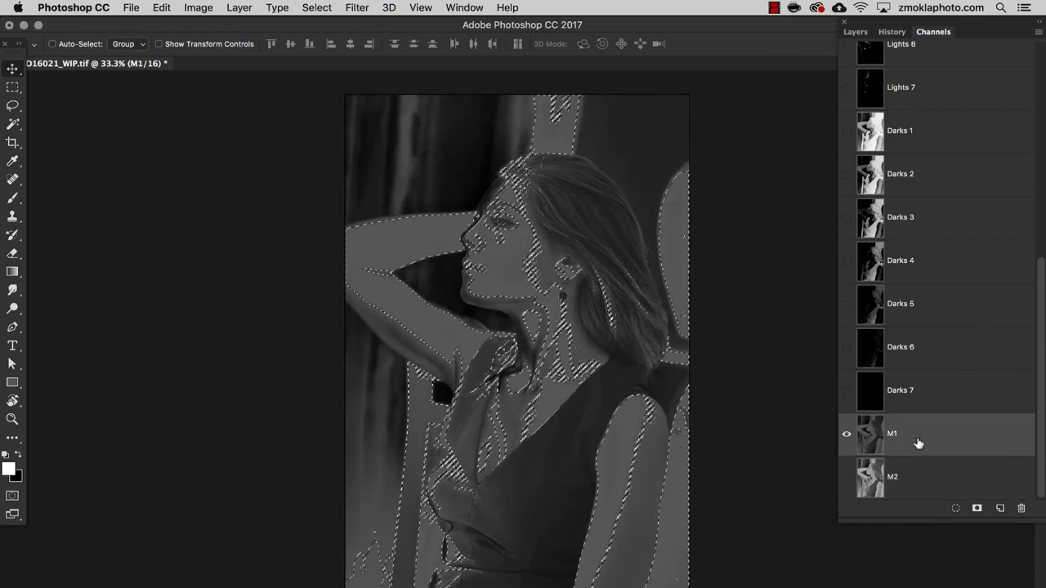
{"action": "key", "text": "super+d"}
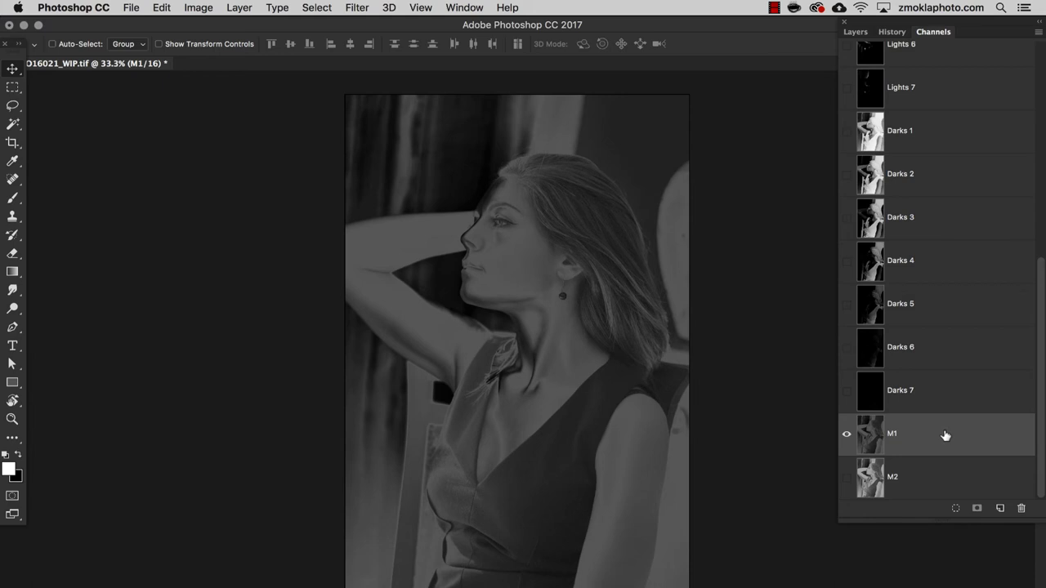
{"action": "left_click", "coordinate": [913, 489]}
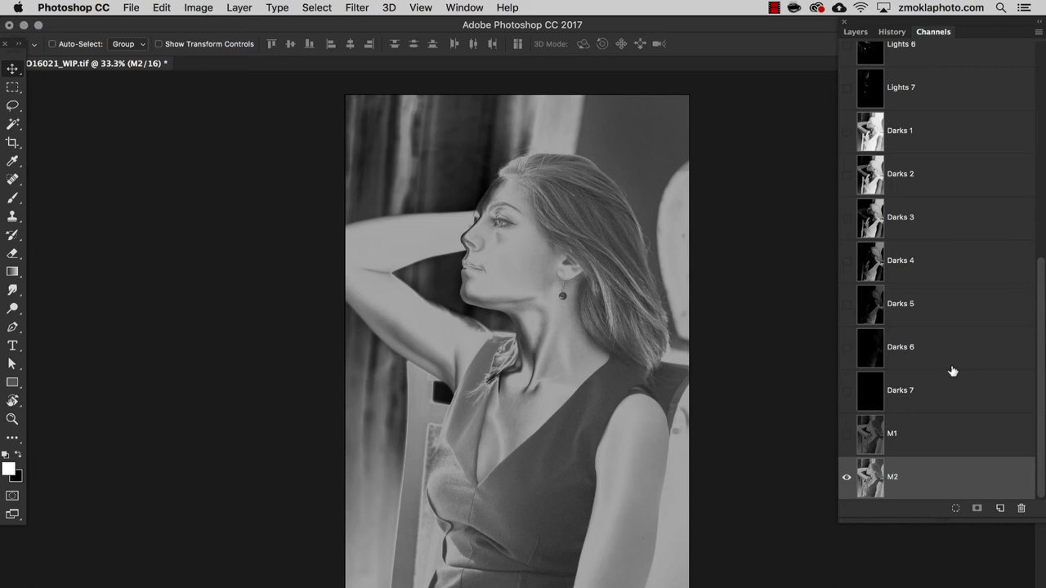
{"action": "scroll", "coordinate": [951, 371], "scroll_direction": "up", "scroll_amount": 5}
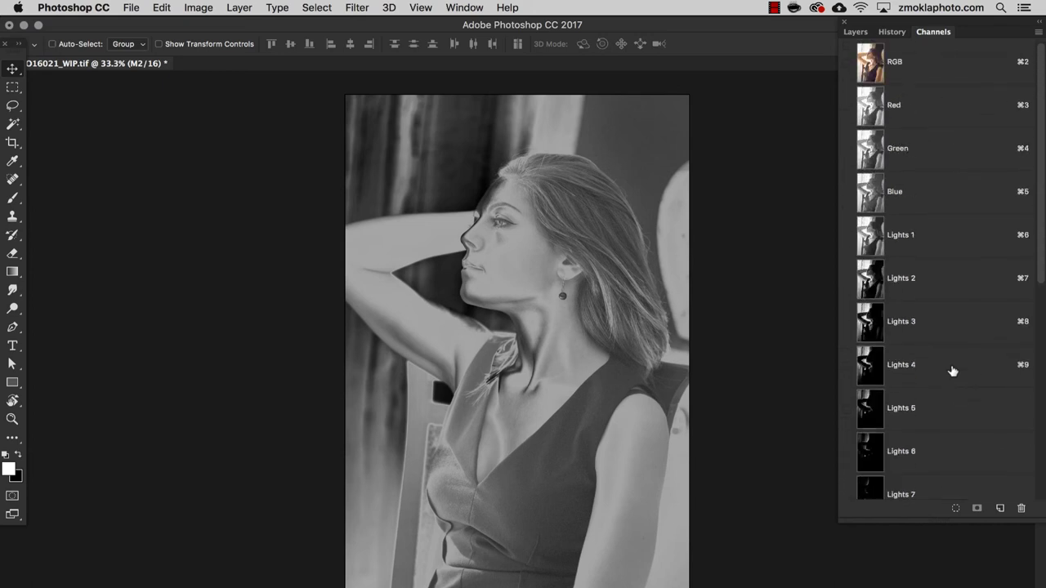
{"action": "left_click", "coordinate": [926, 64]}
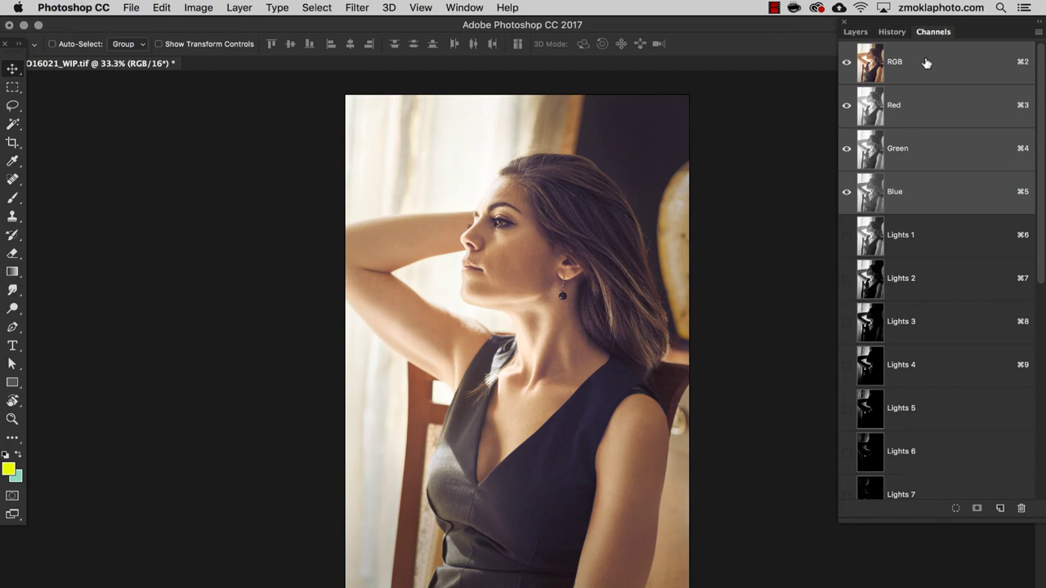
Select all, subtract Lights 3 and Darks 3, and save the selection as a new channel
{"action": "key", "text": "super+a"}
{"action": "scroll", "coordinate": [923, 246], "scroll_direction": "down", "scroll_amount": 2}
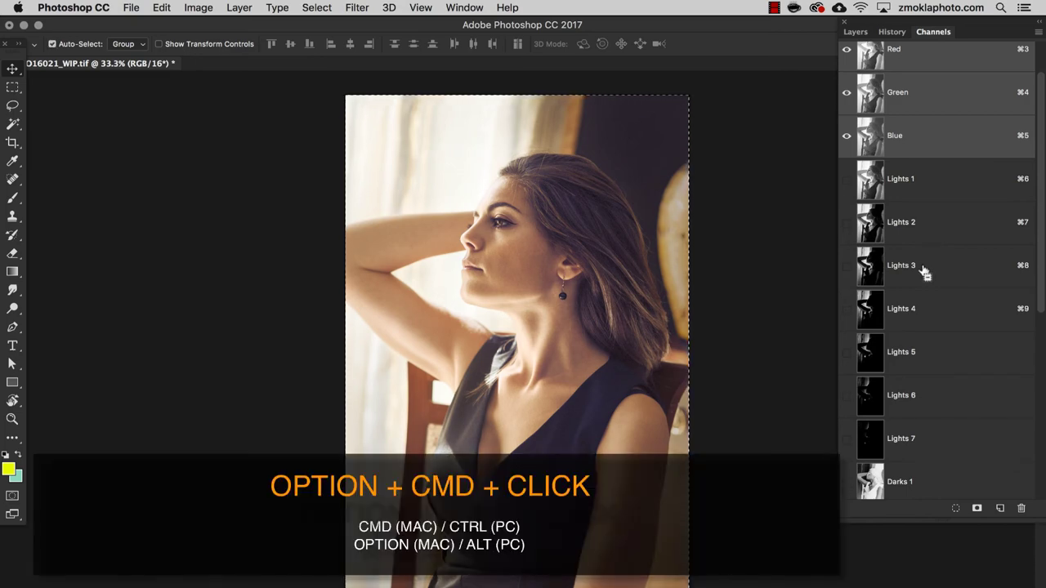
{"action": "left_click", "coordinate": [923, 272], "text": "alt+super"}
{"action": "scroll", "coordinate": [923, 271], "scroll_direction": "down", "scroll_amount": 5}
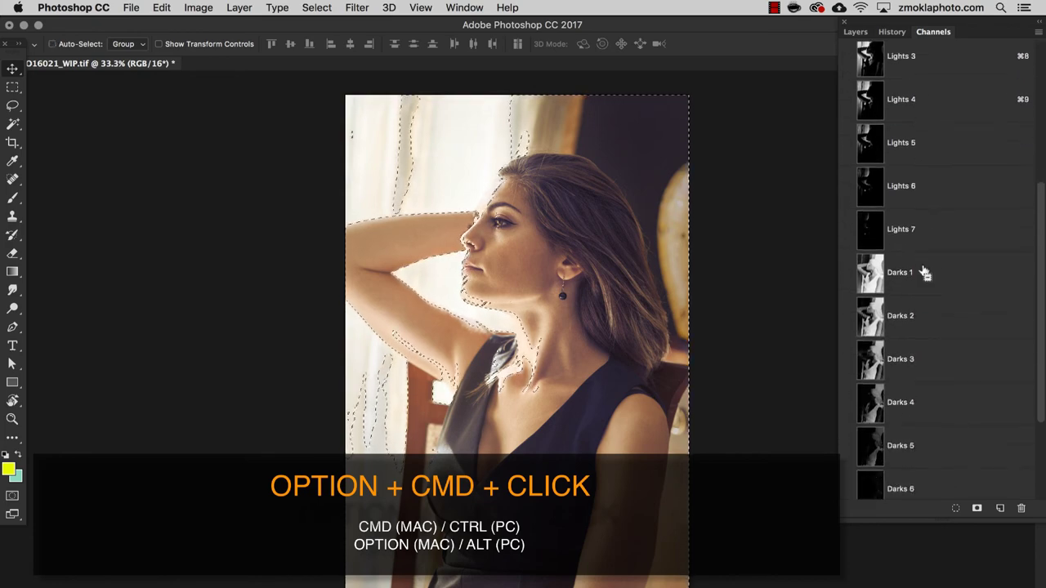
{"action": "left_click", "coordinate": [908, 359], "text": "alt+super"}
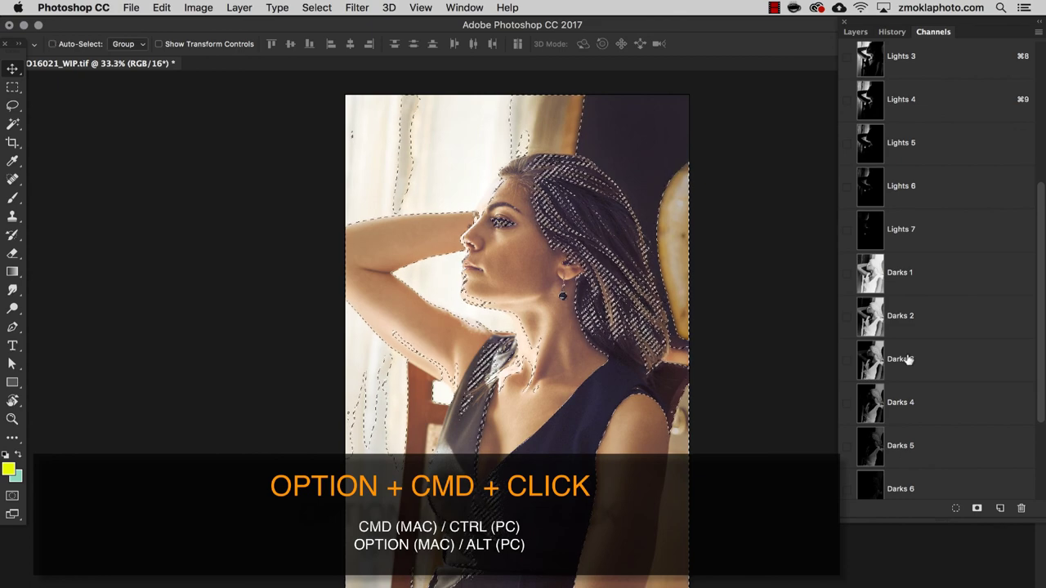
{"action": "scroll", "coordinate": [908, 359], "scroll_direction": "down", "scroll_amount": 3}
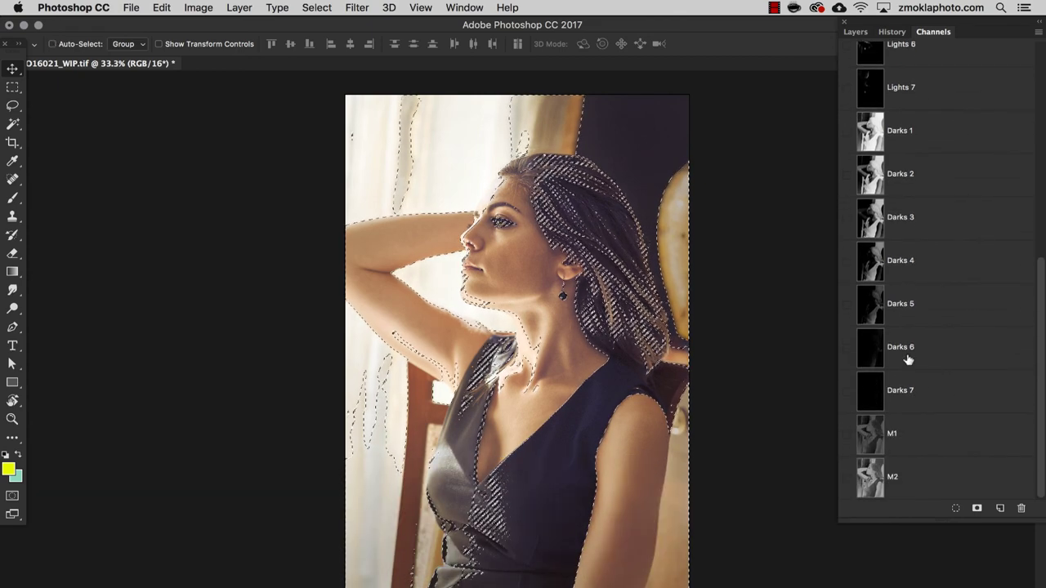
{"action": "left_click", "coordinate": [977, 508]}
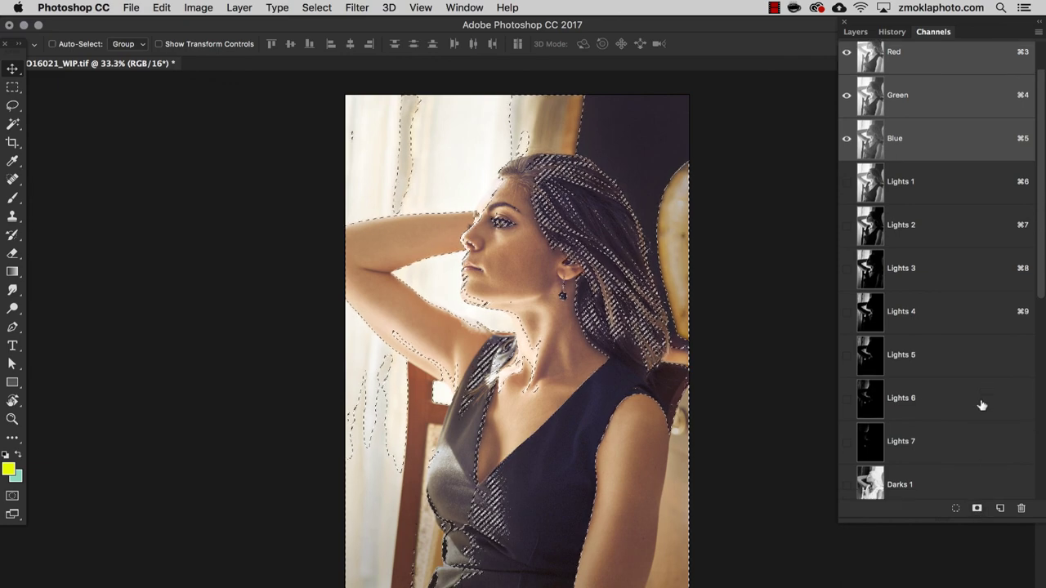
Rename the new Alpha 1 channel to M3 and clear the selection
{"action": "scroll", "coordinate": [980, 403], "scroll_direction": "down", "scroll_amount": 9}
{"action": "double_click", "coordinate": [899, 478]}
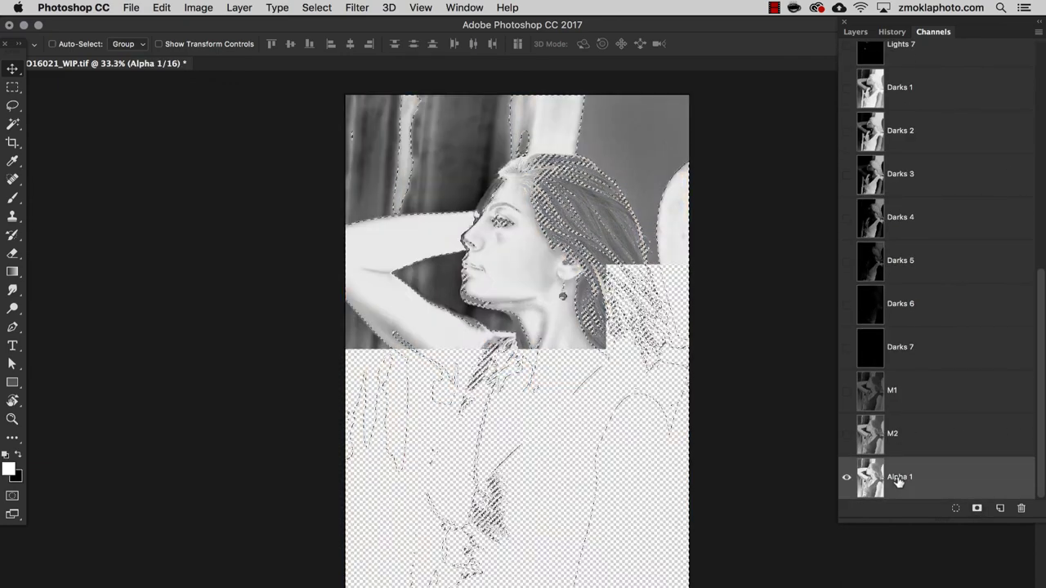
{"action": "type", "text": "M"}
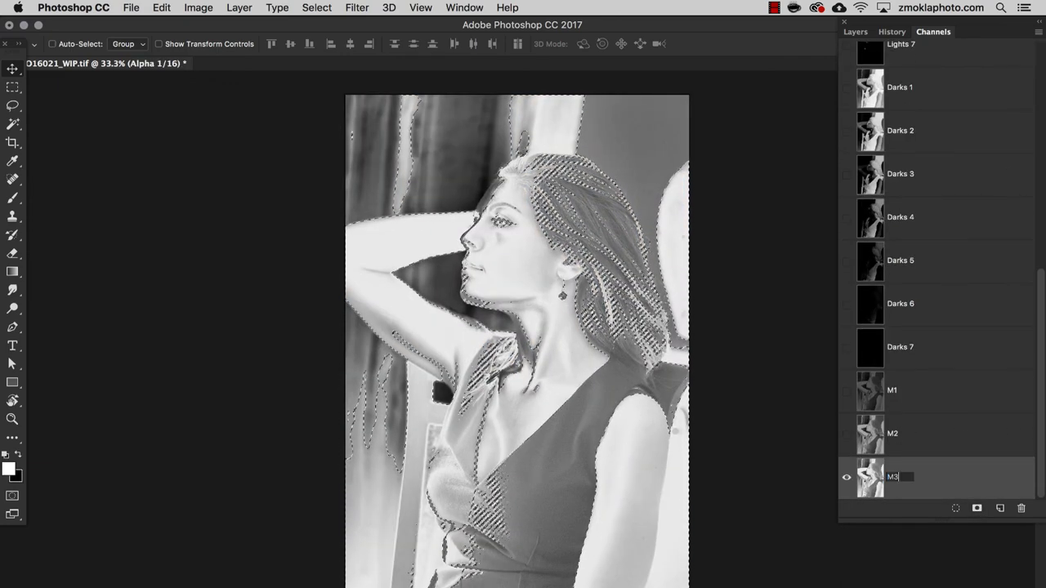
{"action": "type", "text": "3"}
{"action": "key", "text": "Return"}
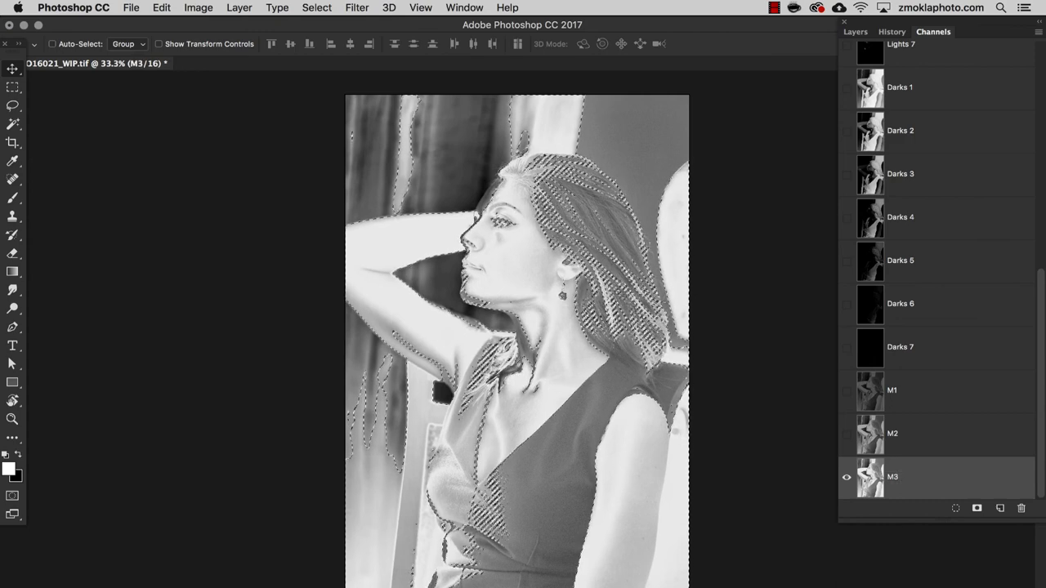
{"action": "key", "text": "super+d"}
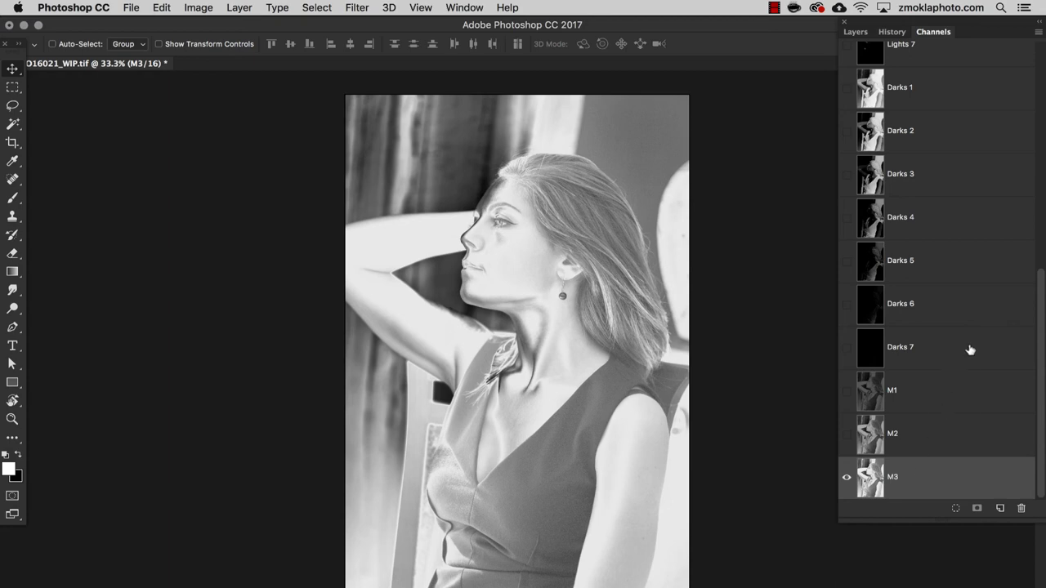
{"action": "scroll", "coordinate": [969, 349], "scroll_direction": "up", "scroll_amount": 5}
{"action": "scroll", "coordinate": [969, 349], "scroll_direction": "up", "scroll_amount": 2}
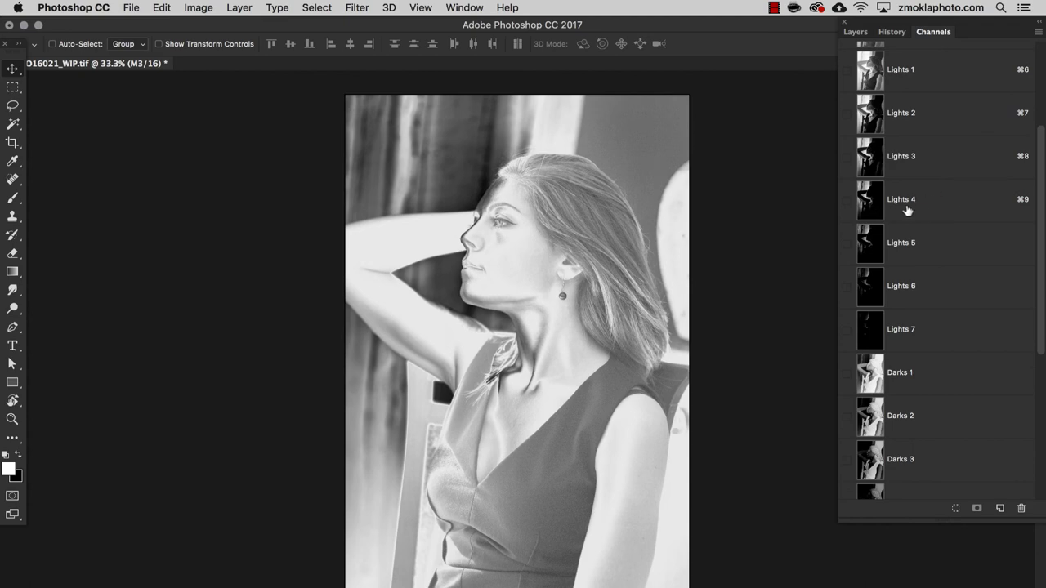
Compare the M1 and M2 masks, then view the M3 channel on its own
{"action": "scroll", "coordinate": [907, 211], "scroll_direction": "down", "scroll_amount": 7}
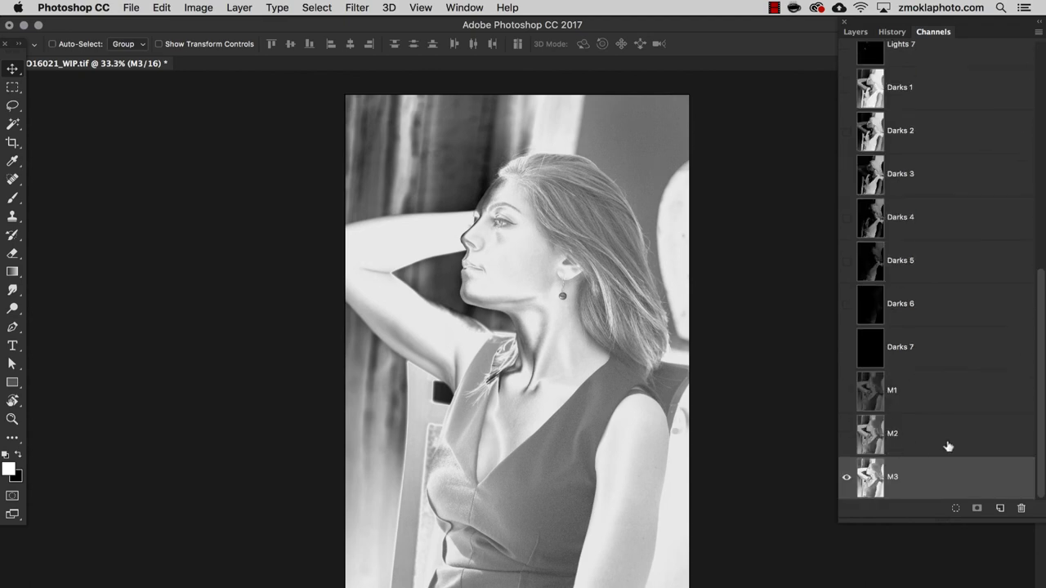
{"action": "scroll", "coordinate": [947, 446], "scroll_direction": "up", "scroll_amount": 5}
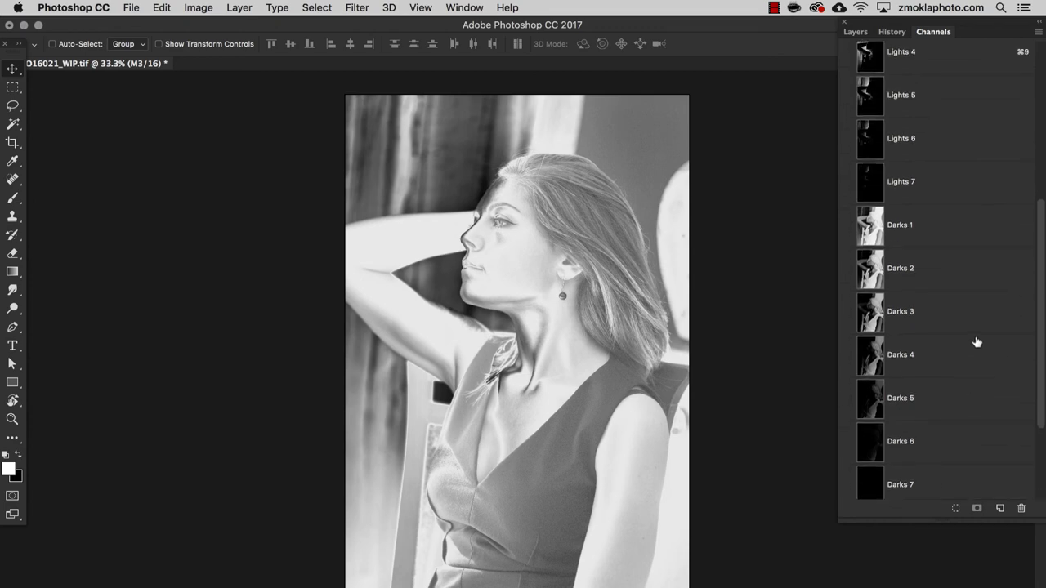
{"action": "scroll", "coordinate": [977, 341], "scroll_direction": "up", "scroll_amount": 1}
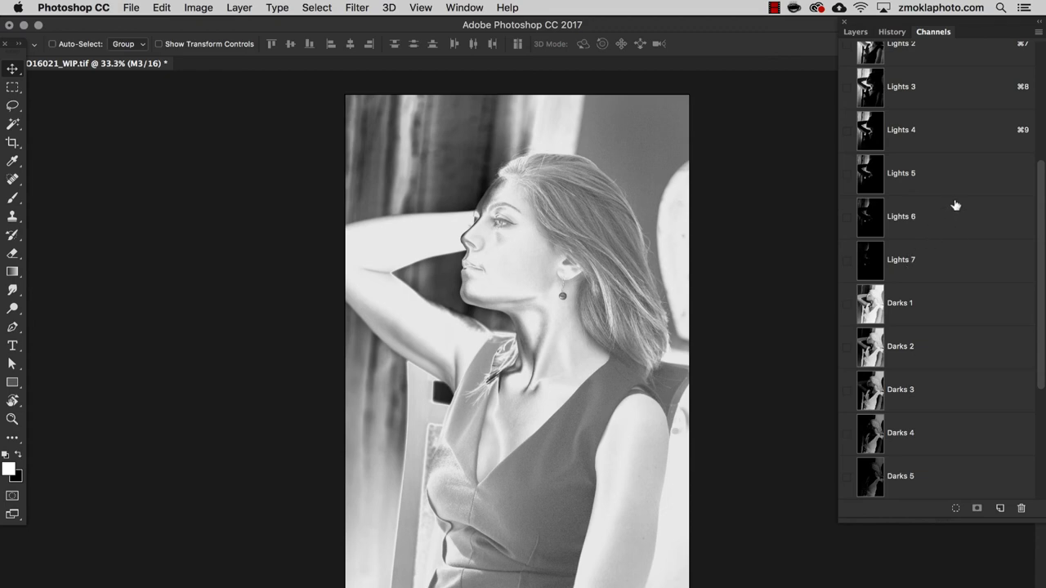
{"action": "scroll", "coordinate": [954, 205], "scroll_direction": "up", "scroll_amount": 5}
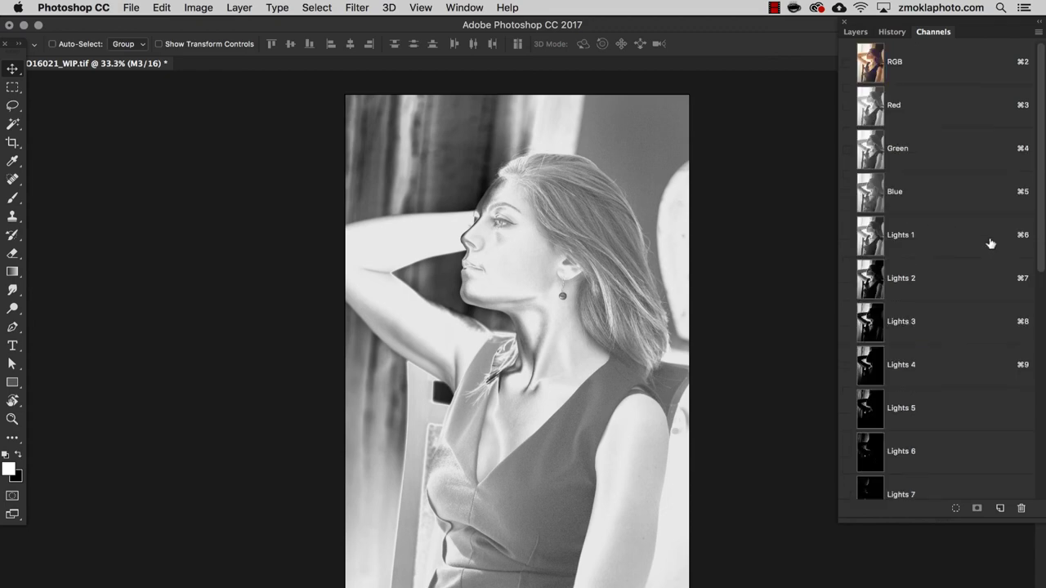
{"action": "scroll", "coordinate": [990, 243], "scroll_direction": "down", "scroll_amount": 10}
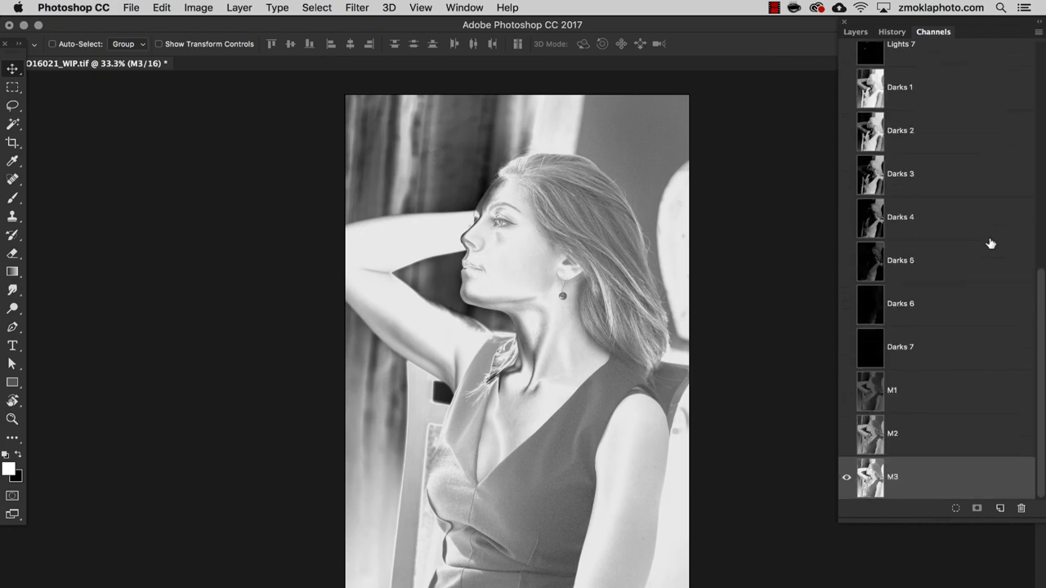
{"action": "left_click", "coordinate": [936, 393]}
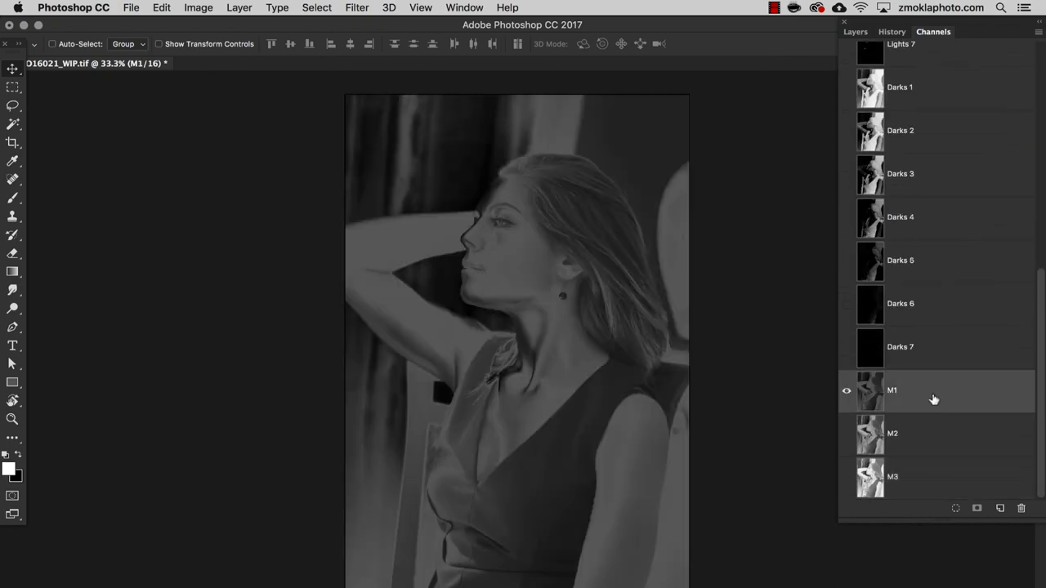
{"action": "left_click", "coordinate": [922, 434]}
{"action": "left_click", "coordinate": [916, 487]}
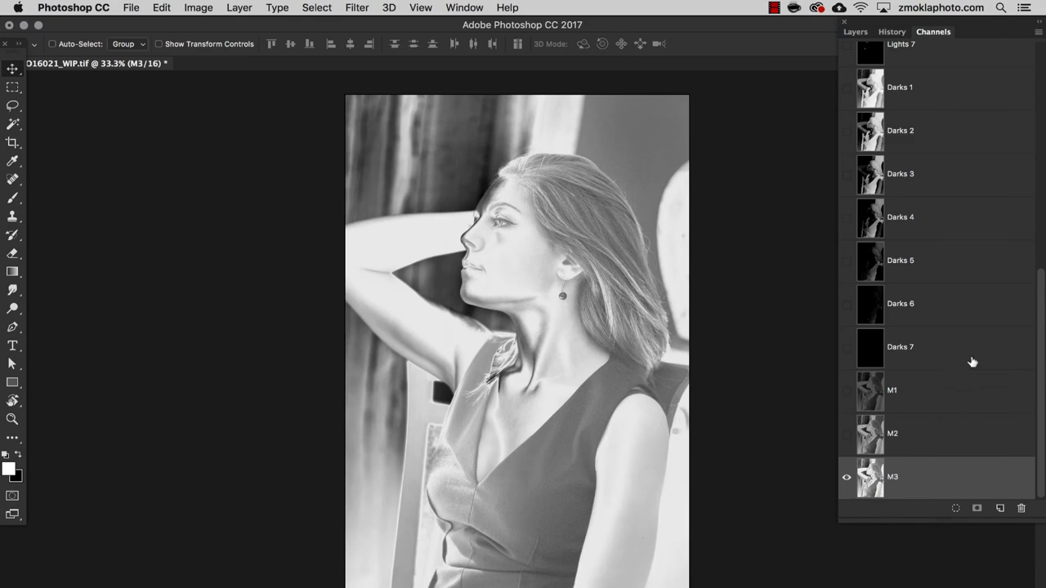
{"action": "scroll", "coordinate": [1000, 269], "scroll_direction": "up", "scroll_amount": 10}
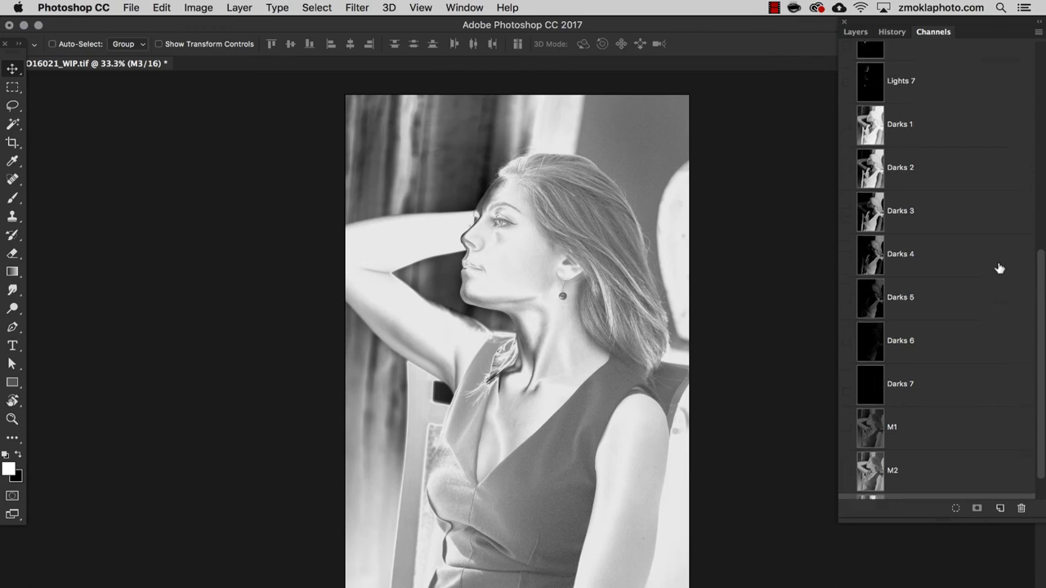
{"action": "scroll", "coordinate": [980, 254], "scroll_direction": "down", "scroll_amount": 10}
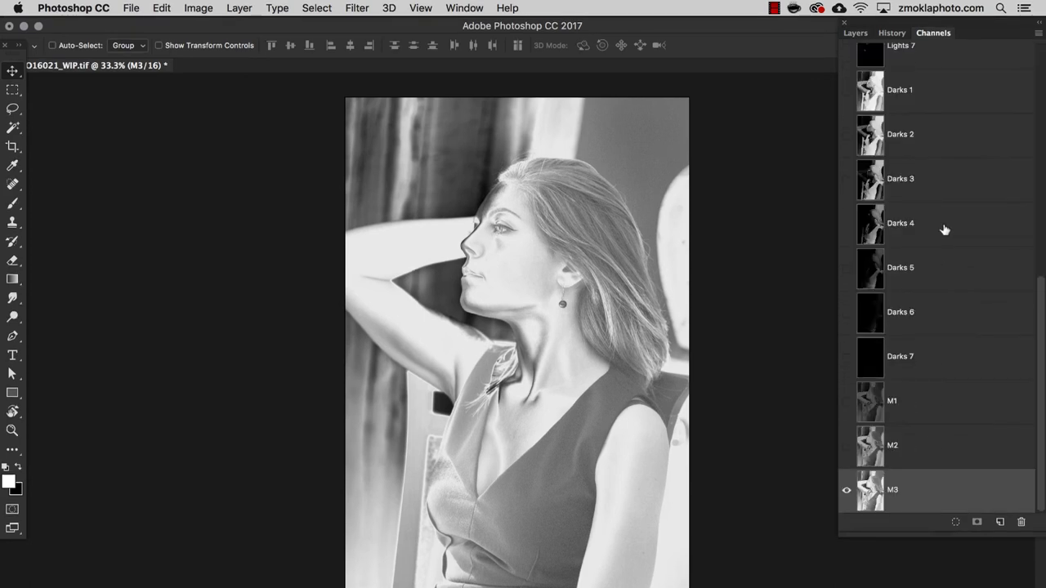
{"action": "scroll", "coordinate": [945, 230], "scroll_direction": "up", "scroll_amount": 8}
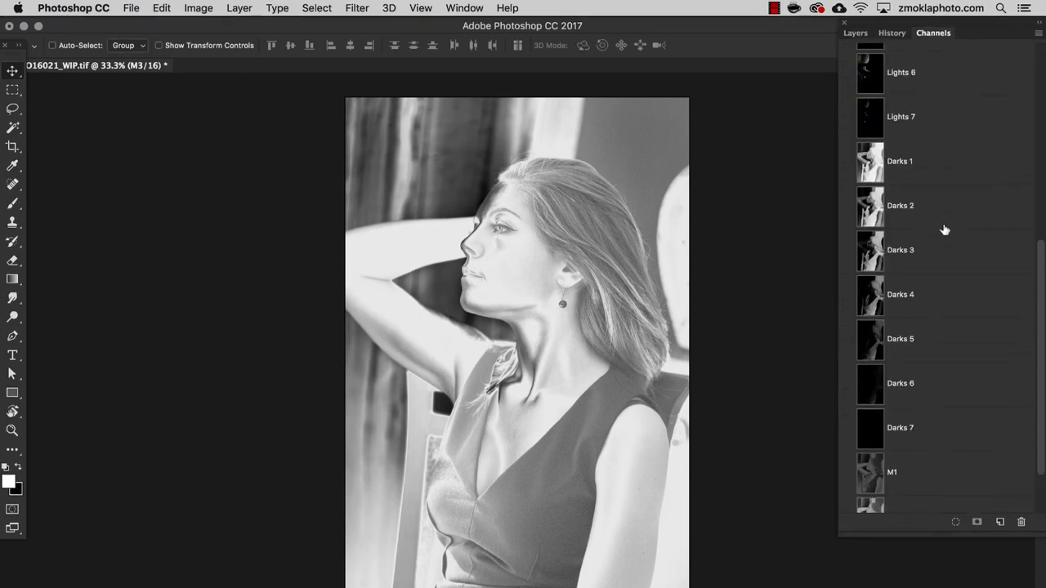
{"action": "scroll", "coordinate": [944, 230], "scroll_direction": "up", "scroll_amount": 2}
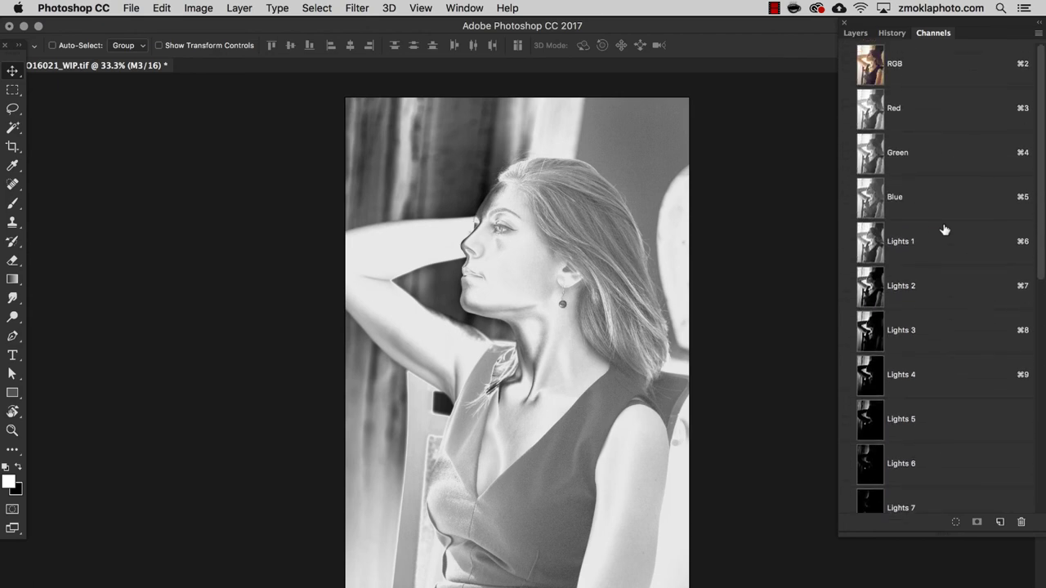
{"action": "scroll", "coordinate": [944, 230], "scroll_direction": "down", "scroll_amount": 4}
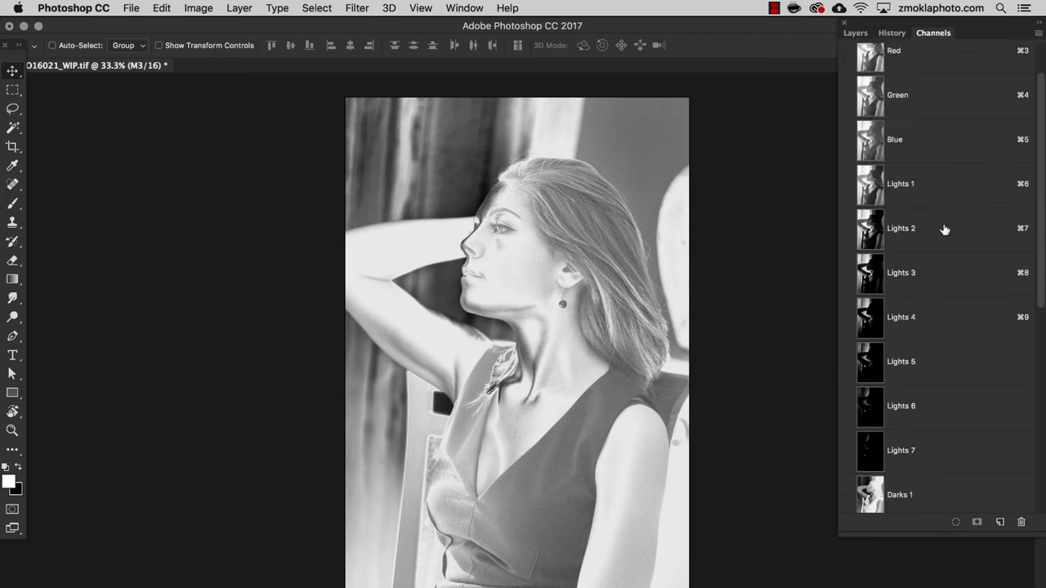
{"action": "scroll", "coordinate": [945, 230], "scroll_direction": "down", "scroll_amount": 1}
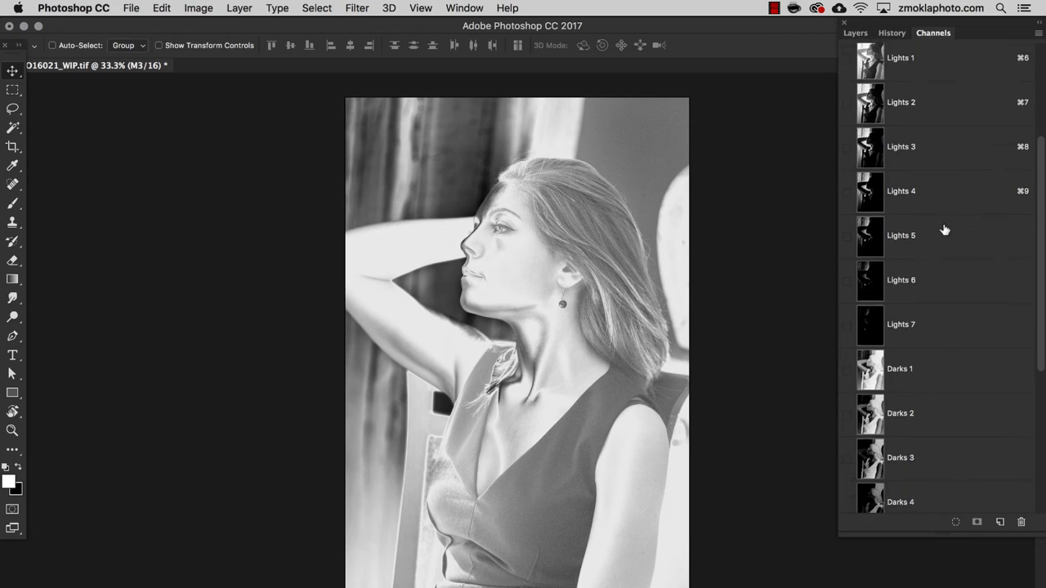
{"action": "scroll", "coordinate": [944, 230], "scroll_direction": "up", "scroll_amount": 4}
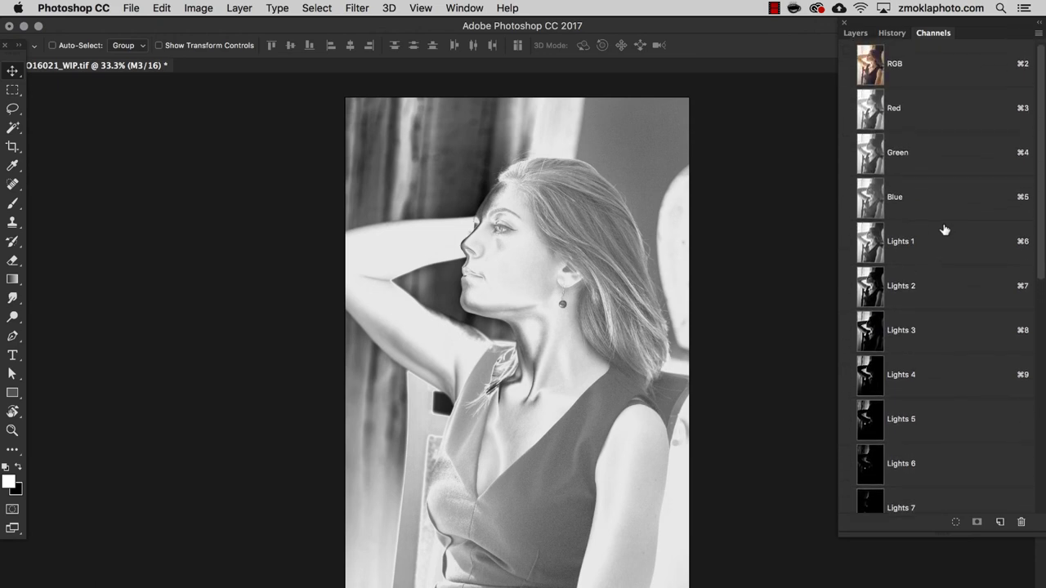
Preview the RGB composite, then the Red, Green and Blue channels individually
{"action": "left_click", "coordinate": [922, 65]}
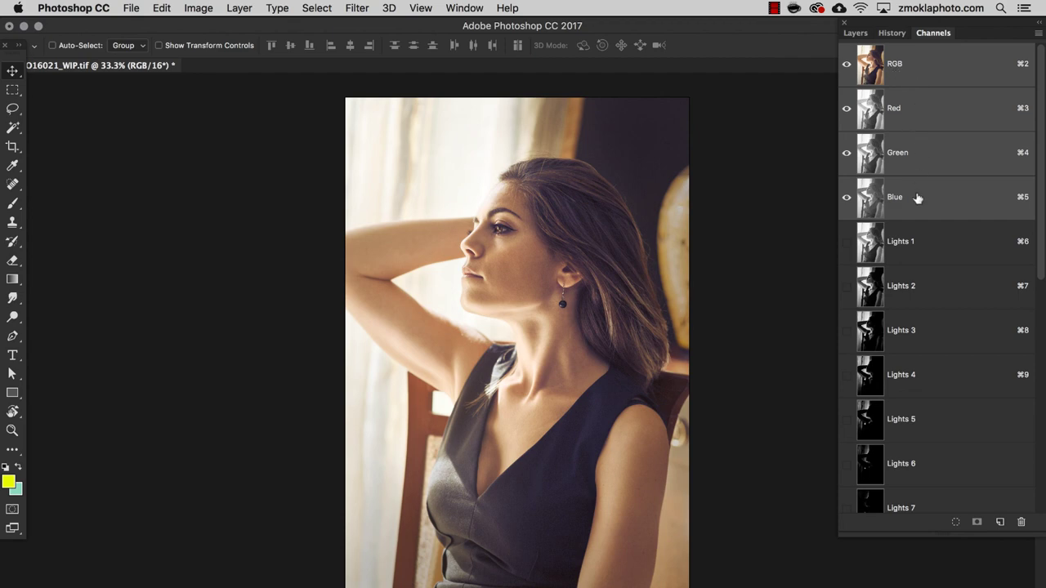
{"action": "left_click", "coordinate": [930, 119]}
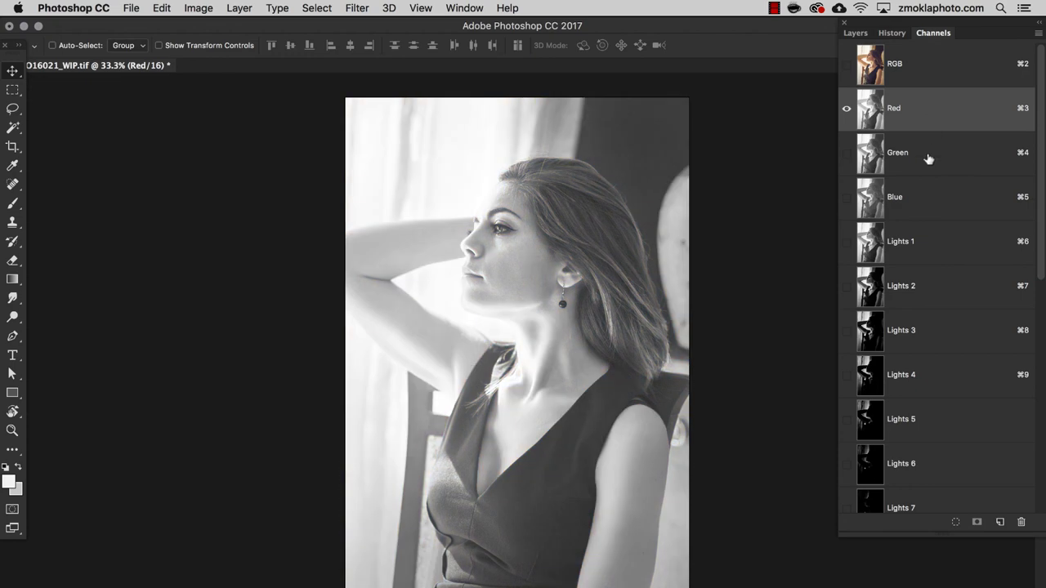
{"action": "left_click", "coordinate": [928, 158]}
{"action": "left_click", "coordinate": [930, 198]}
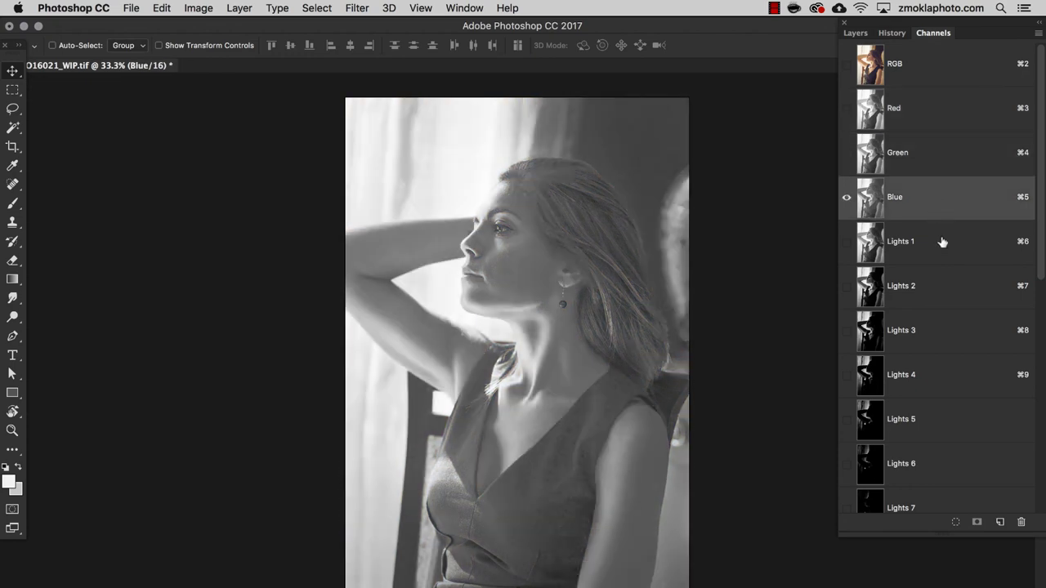
Step through the Lights 1 to Lights 7 masks, ending on Lights 7
{"action": "scroll", "coordinate": [942, 242], "scroll_direction": "down", "scroll_amount": 3}
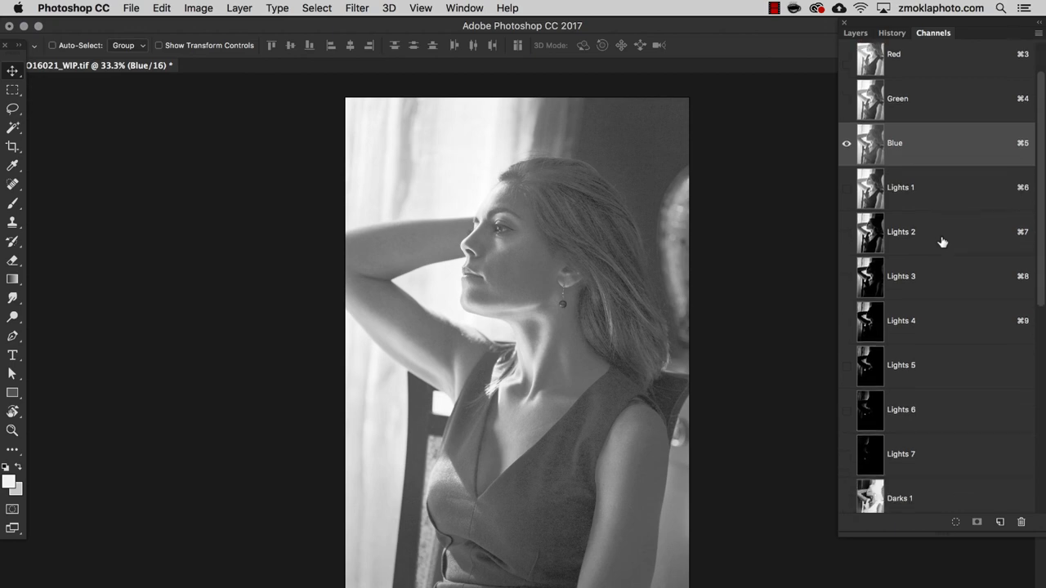
{"action": "left_click", "coordinate": [963, 208]}
{"action": "left_click", "coordinate": [960, 228]}
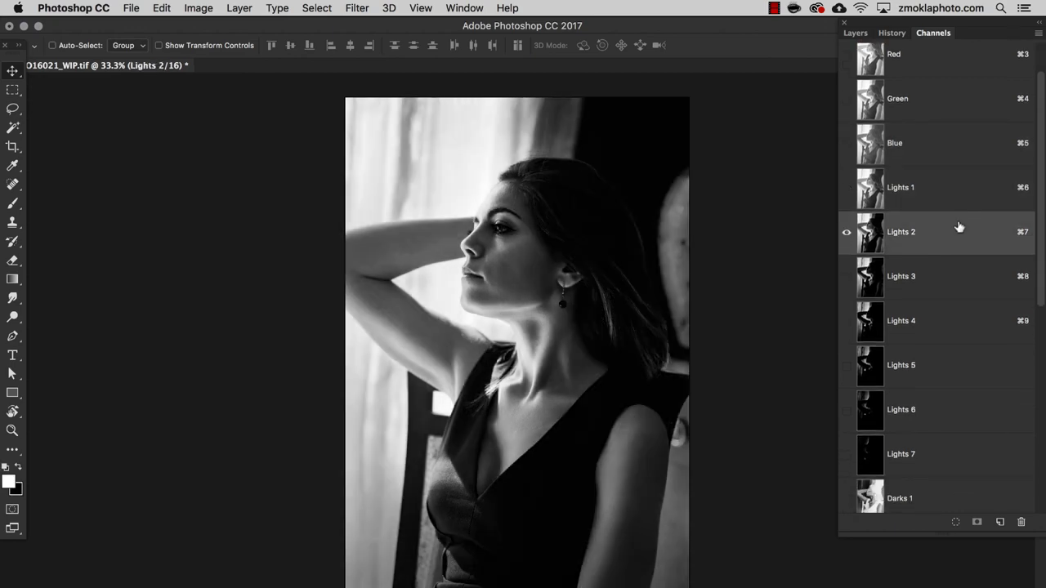
{"action": "left_click", "coordinate": [946, 279]}
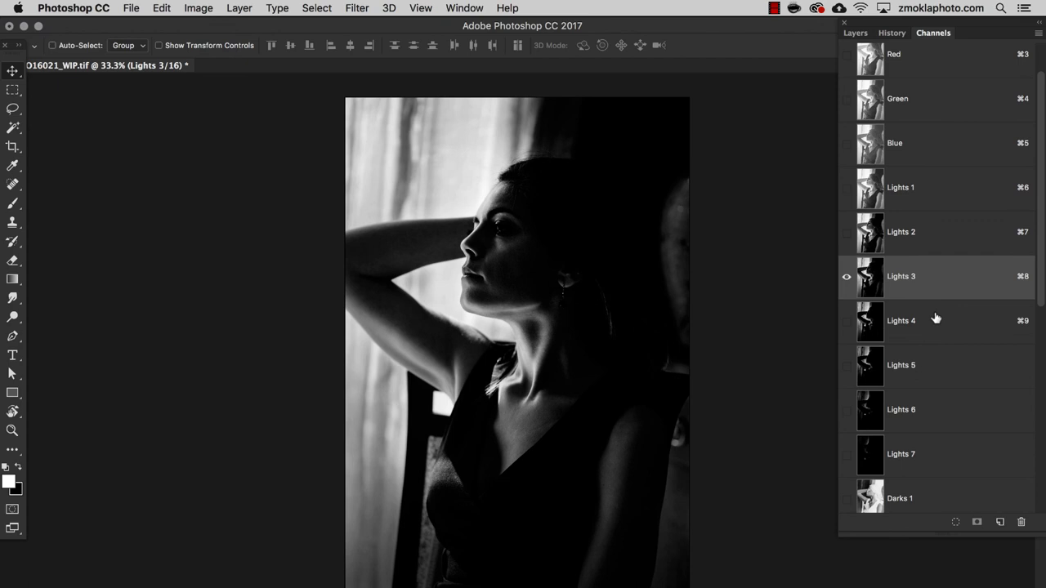
{"action": "left_click", "coordinate": [936, 332]}
{"action": "left_click", "coordinate": [934, 368]}
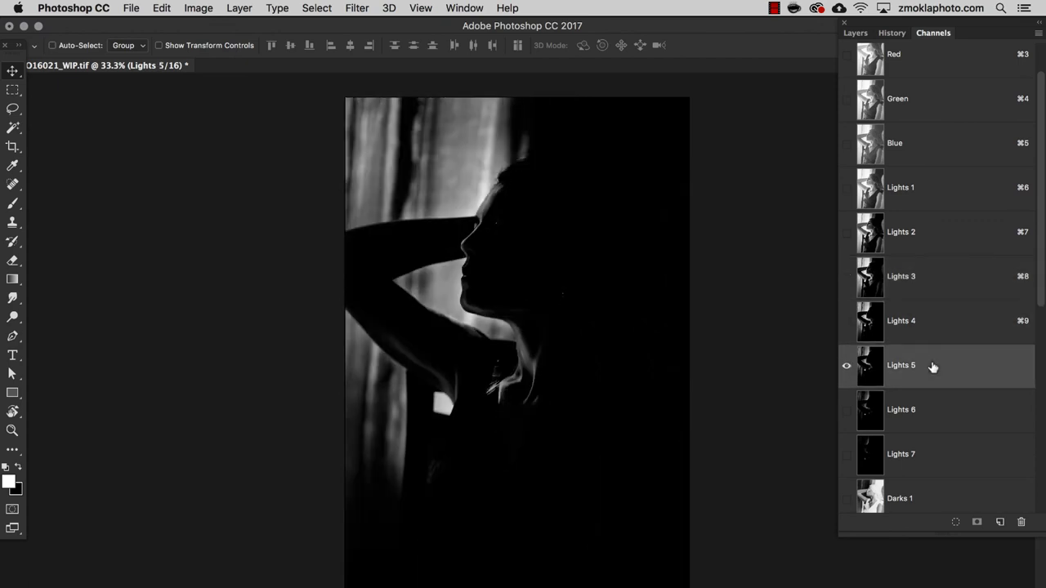
{"action": "left_click", "coordinate": [928, 410]}
{"action": "left_click", "coordinate": [925, 460]}
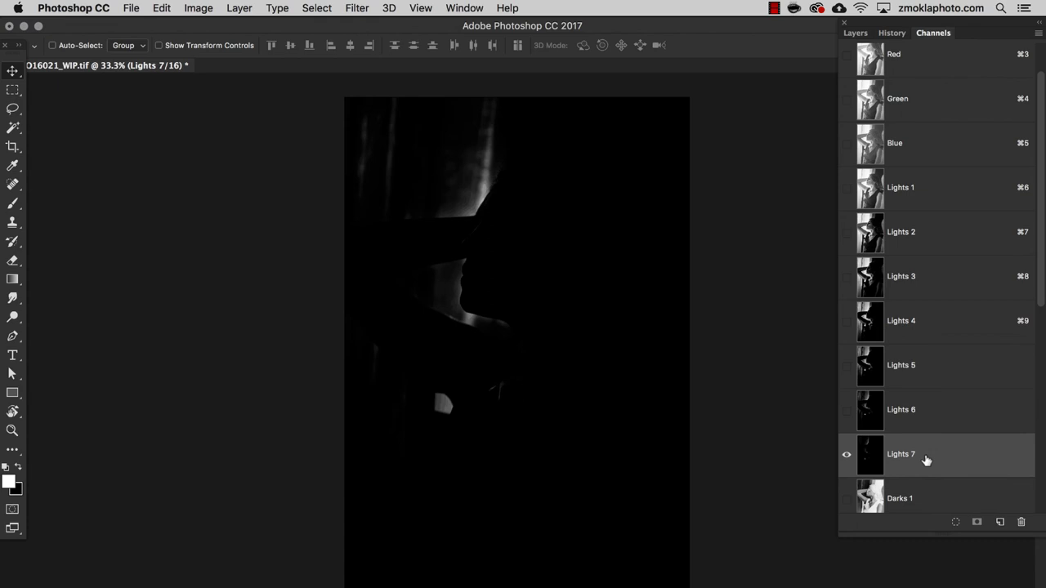
{"action": "scroll", "coordinate": [940, 210], "scroll_direction": "down", "scroll_amount": 8}
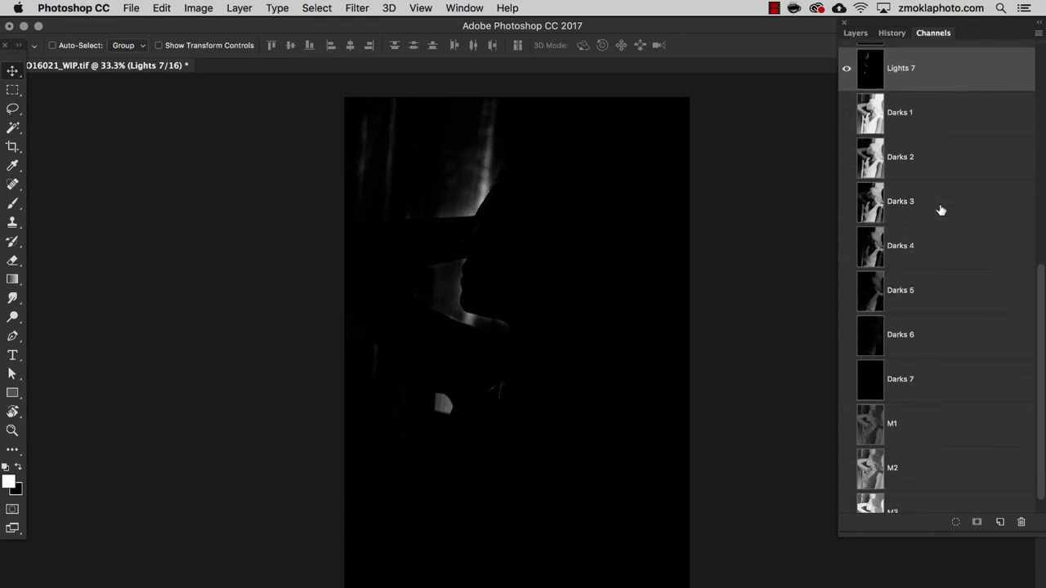
Preview each shadow mask in turn, Darks 1 through Darks 7
{"action": "left_click", "coordinate": [967, 108]}
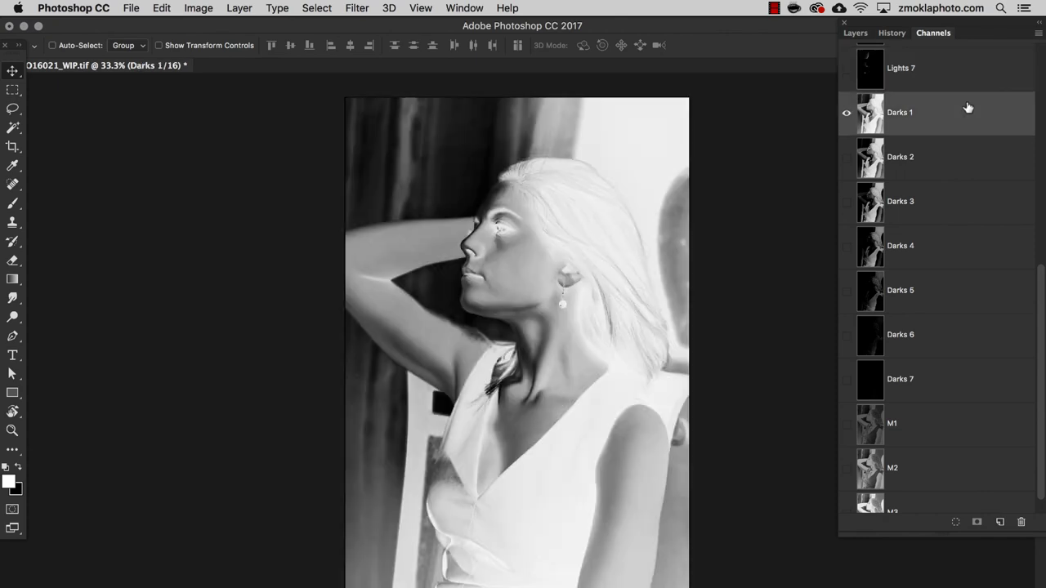
{"action": "left_click", "coordinate": [936, 161]}
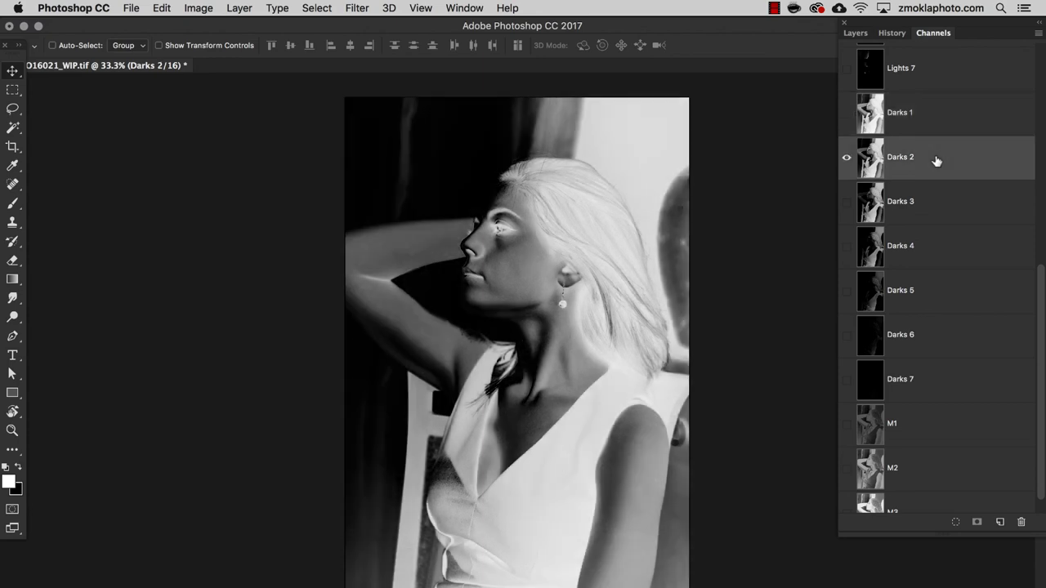
{"action": "left_click", "coordinate": [926, 204]}
{"action": "left_click", "coordinate": [920, 255]}
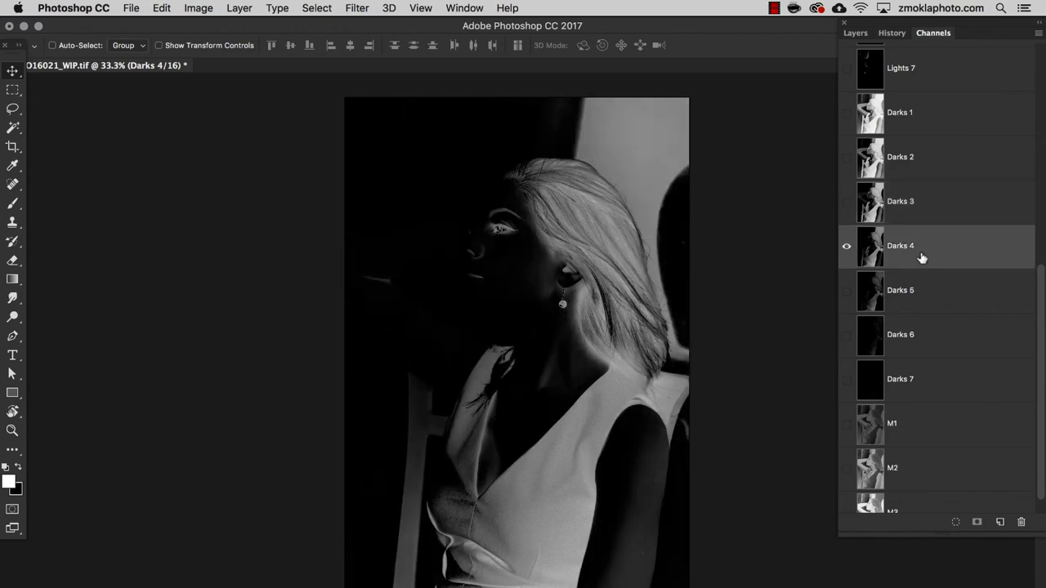
{"action": "left_click", "coordinate": [921, 298]}
{"action": "left_click", "coordinate": [921, 332]}
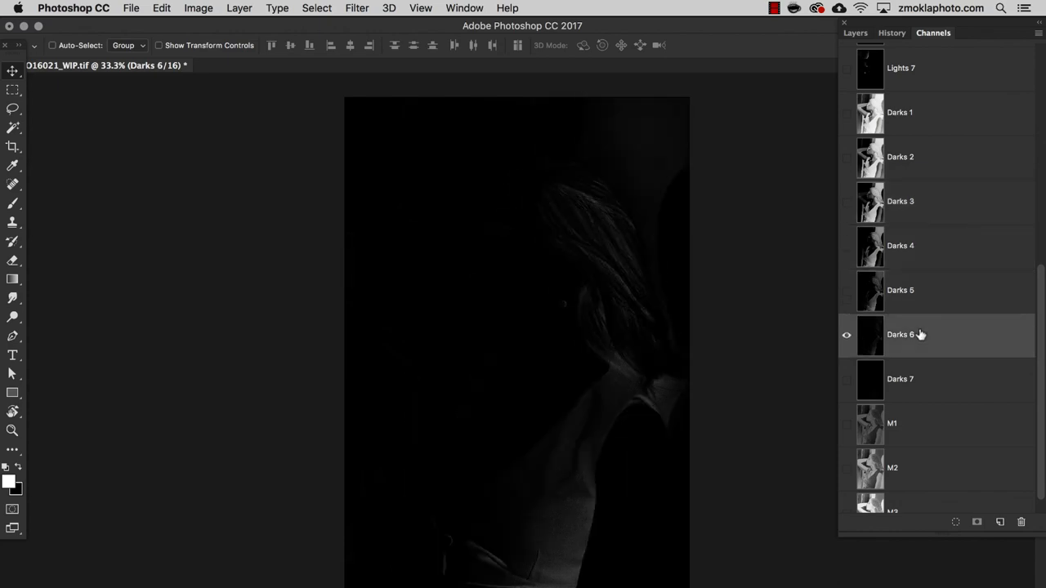
{"action": "left_click", "coordinate": [921, 384]}
Preview the combined midtone masks M1, M2 and M3, ending on M3
{"action": "scroll", "coordinate": [920, 384], "scroll_direction": "down", "scroll_amount": 1}
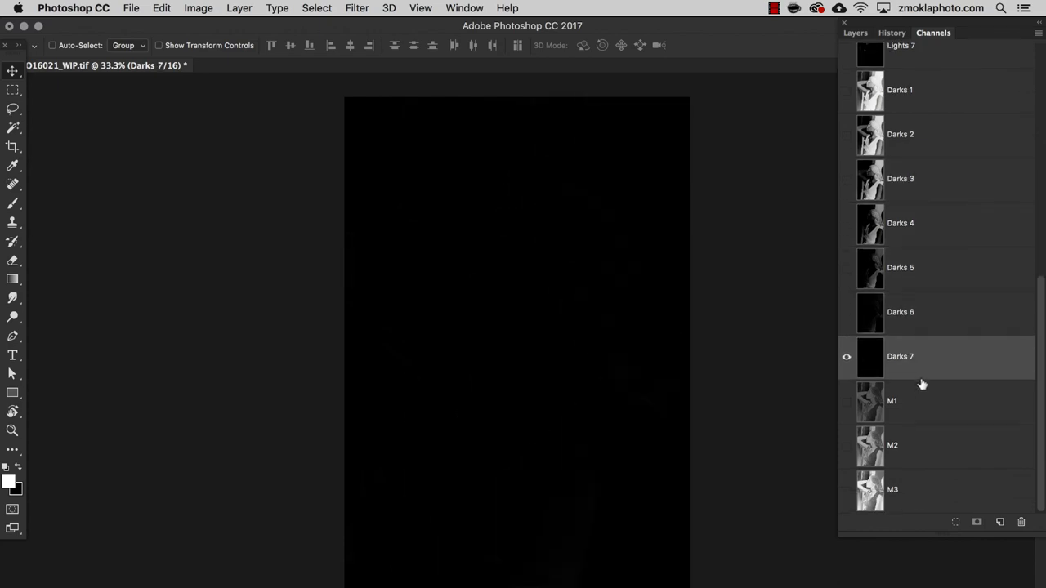
{"action": "left_click", "coordinate": [920, 408]}
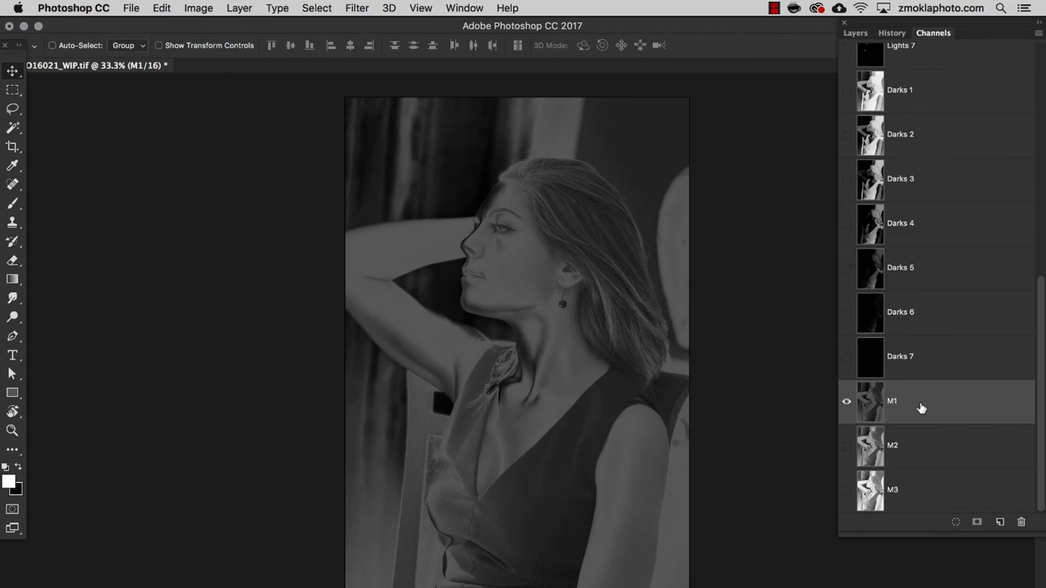
{"action": "left_click", "coordinate": [918, 446]}
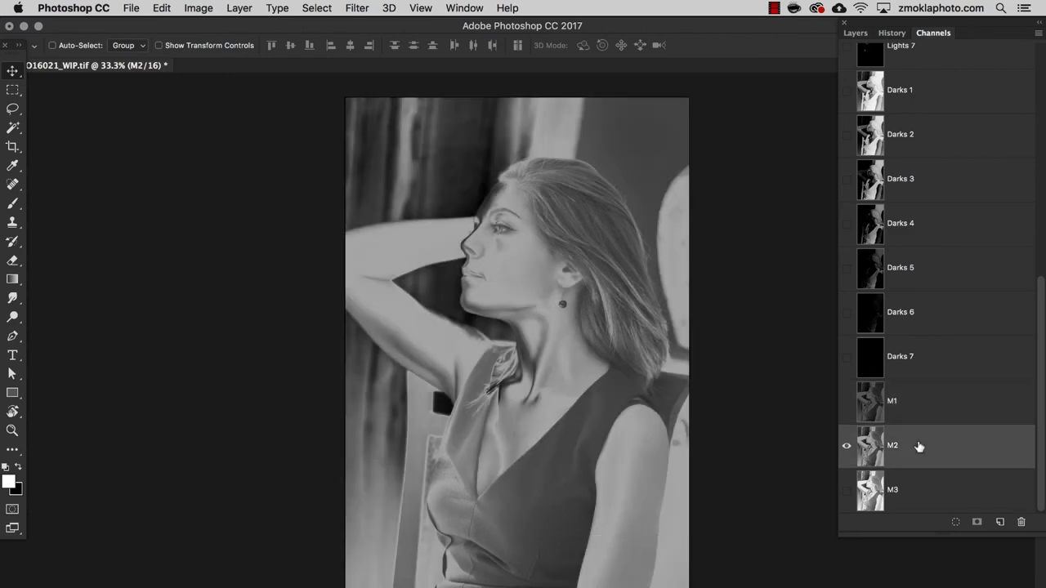
{"action": "left_click", "coordinate": [921, 493]}
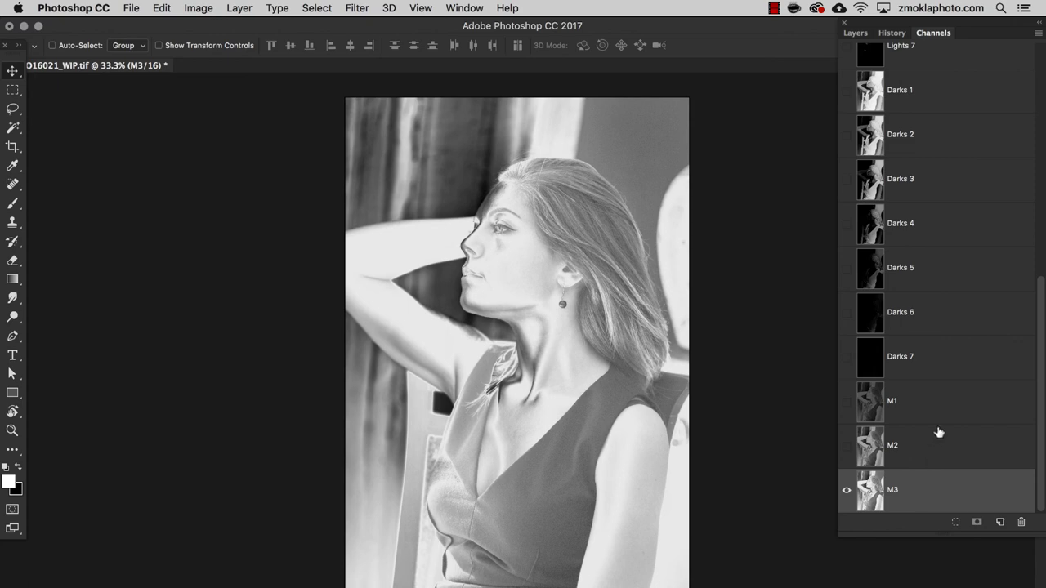
Show the Lights 1 highlight mask, then switch to the Lights 3 mask
{"action": "scroll", "coordinate": [936, 432], "scroll_direction": "up", "scroll_amount": 3}
{"action": "scroll", "coordinate": [939, 432], "scroll_direction": "up", "scroll_amount": 6}
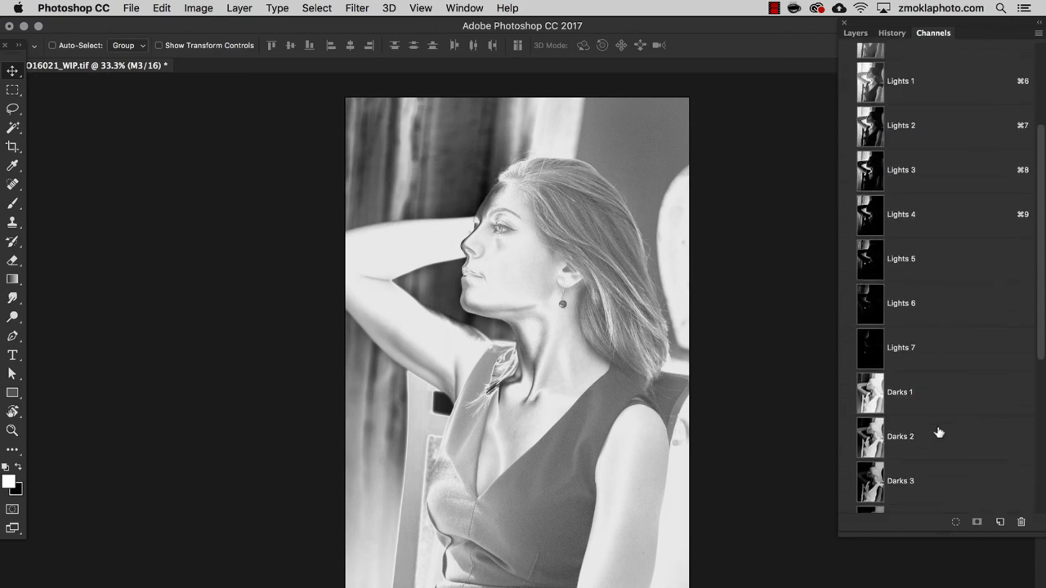
{"action": "scroll", "coordinate": [939, 432], "scroll_direction": "up", "scroll_amount": 2}
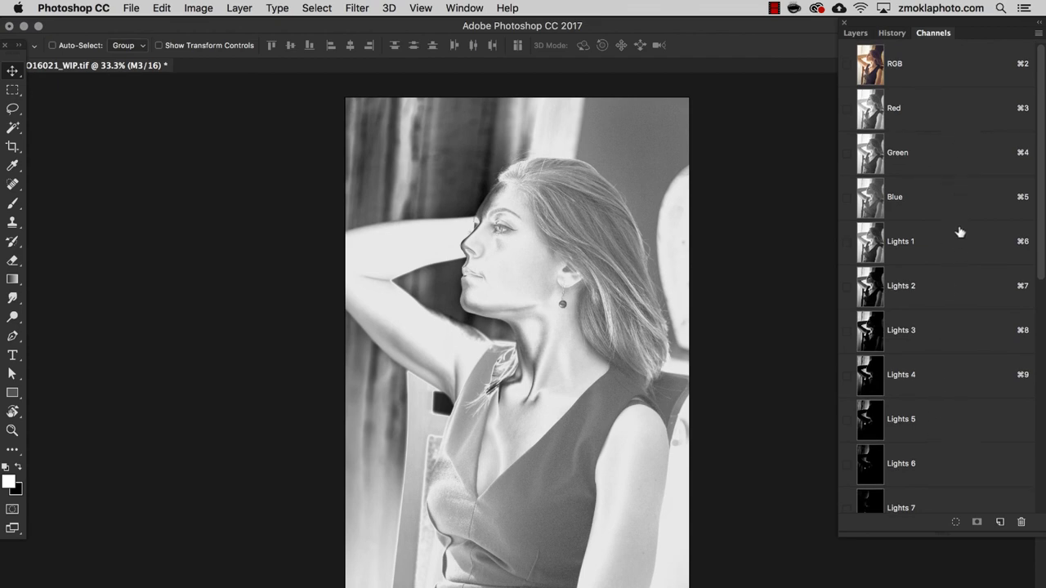
{"action": "left_click", "coordinate": [956, 249]}
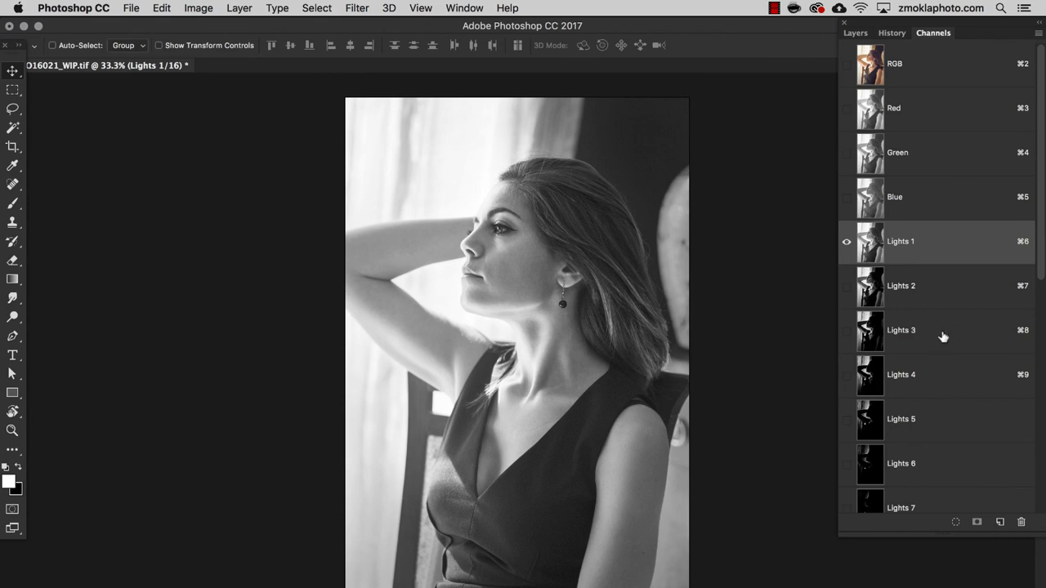
{"action": "left_click", "coordinate": [943, 337]}
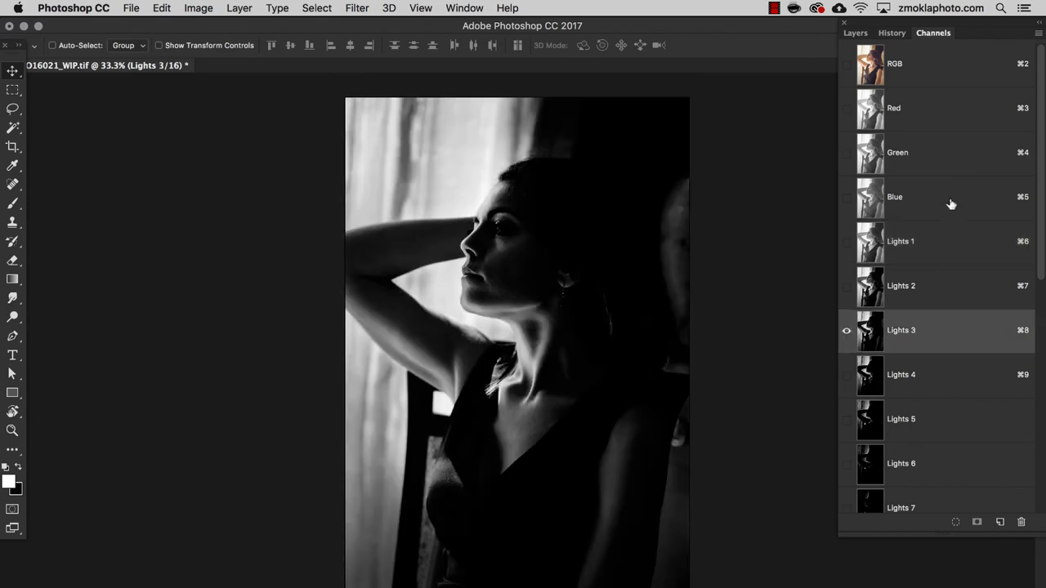
{"action": "scroll", "coordinate": [950, 202], "scroll_direction": "down", "scroll_amount": 3}
{"action": "scroll", "coordinate": [950, 202], "scroll_direction": "up", "scroll_amount": 2}
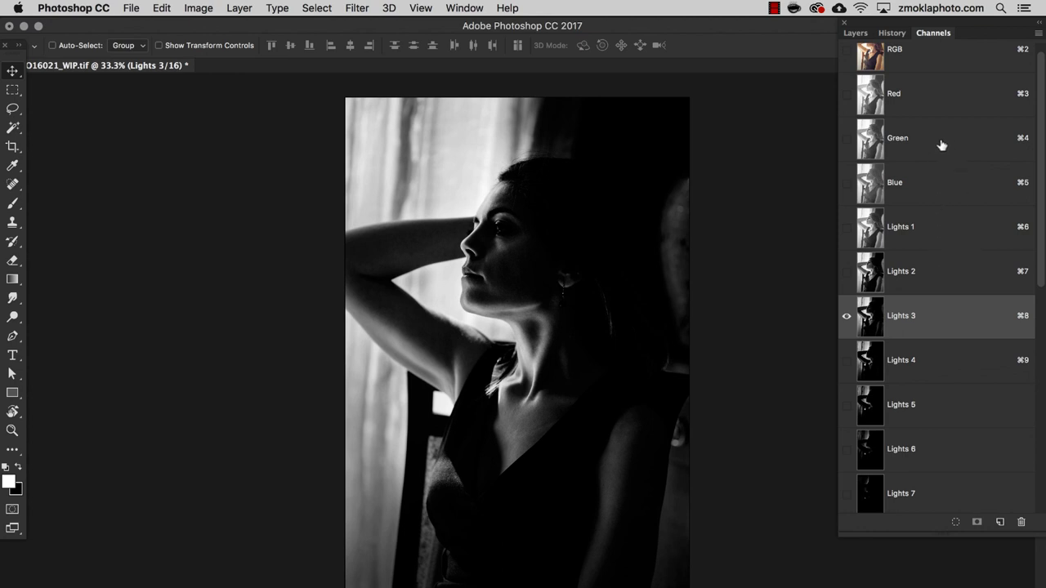
Select the RGB composite channel to show the full-colour portrait again
{"action": "left_click", "coordinate": [947, 63]}
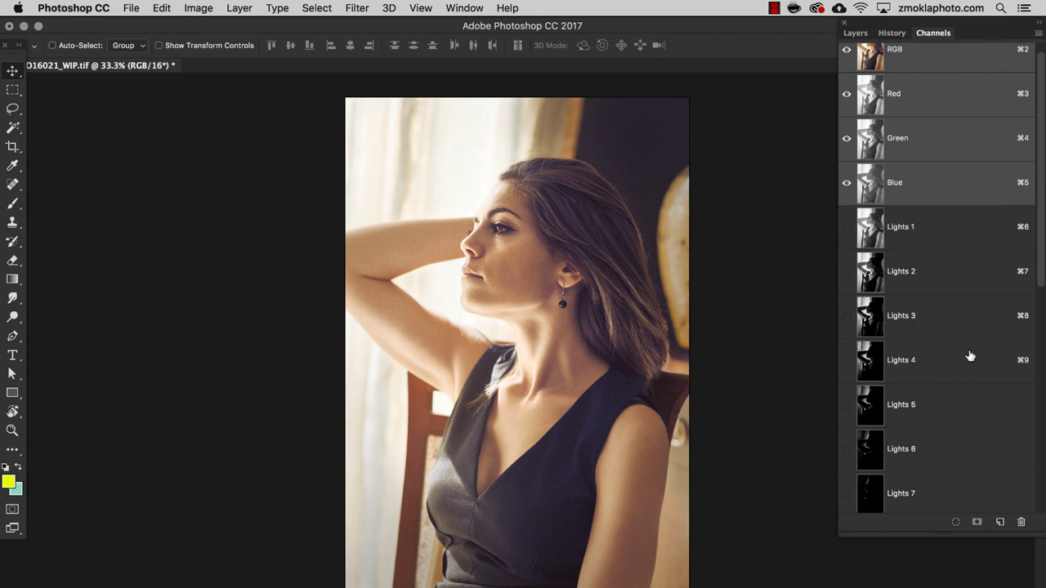
{"action": "scroll", "coordinate": [969, 355], "scroll_direction": "down", "scroll_amount": 10}
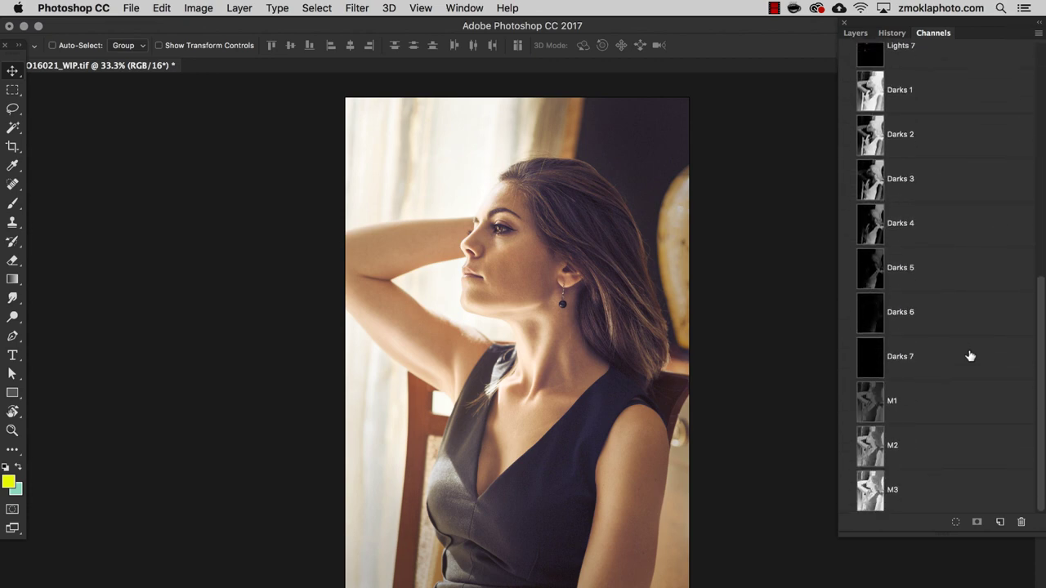
{"action": "scroll", "coordinate": [970, 356], "scroll_direction": "up", "scroll_amount": 10}
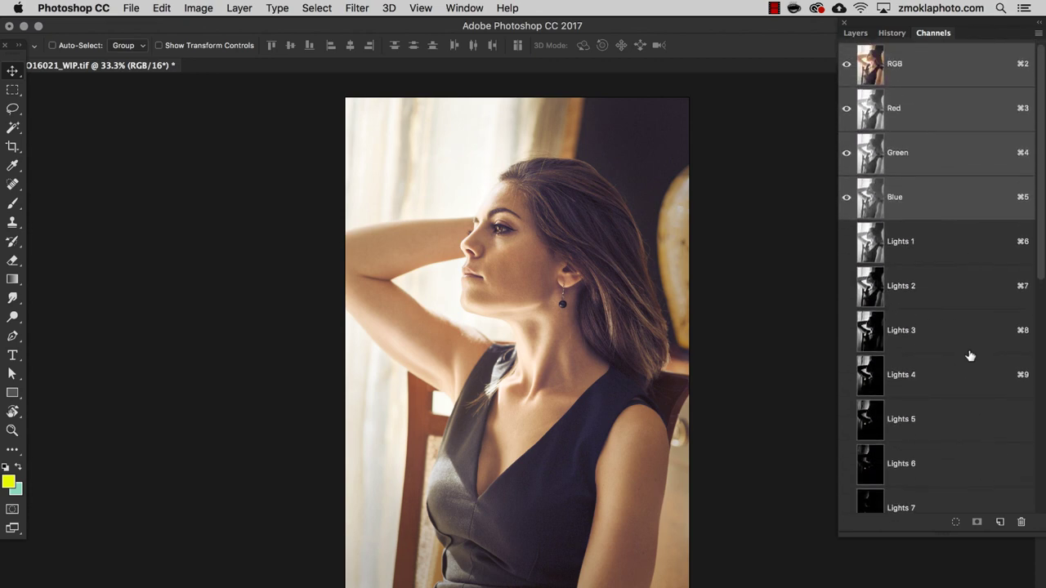